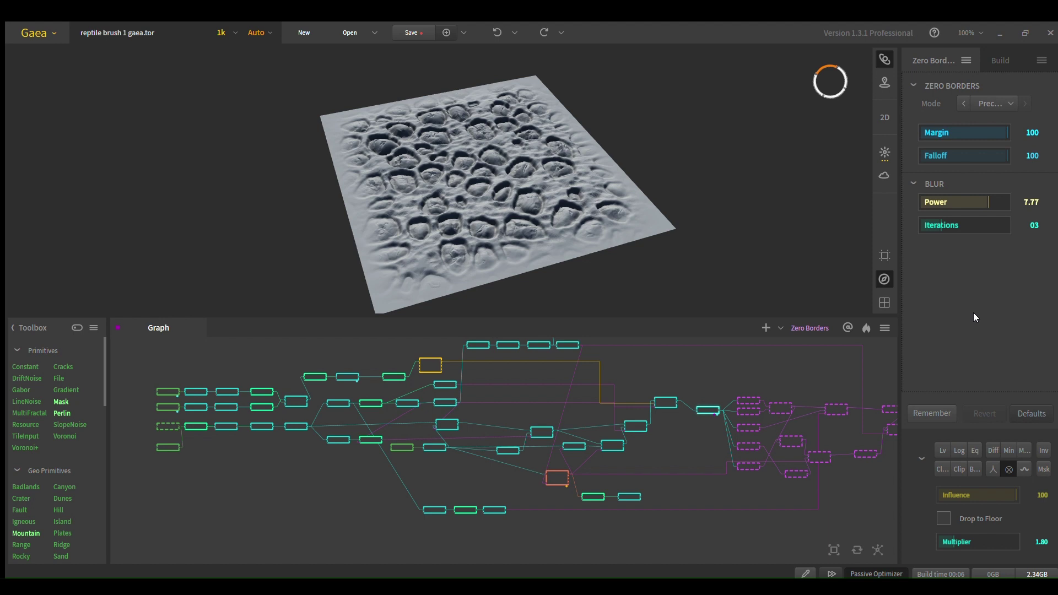
- Examine the whole node graph, selecting its starting half, and inspect the previewed scale terrain up close
{"action": "middle_click_drag", "start_coordinate": [773, 440], "coordinate": [709, 453]}
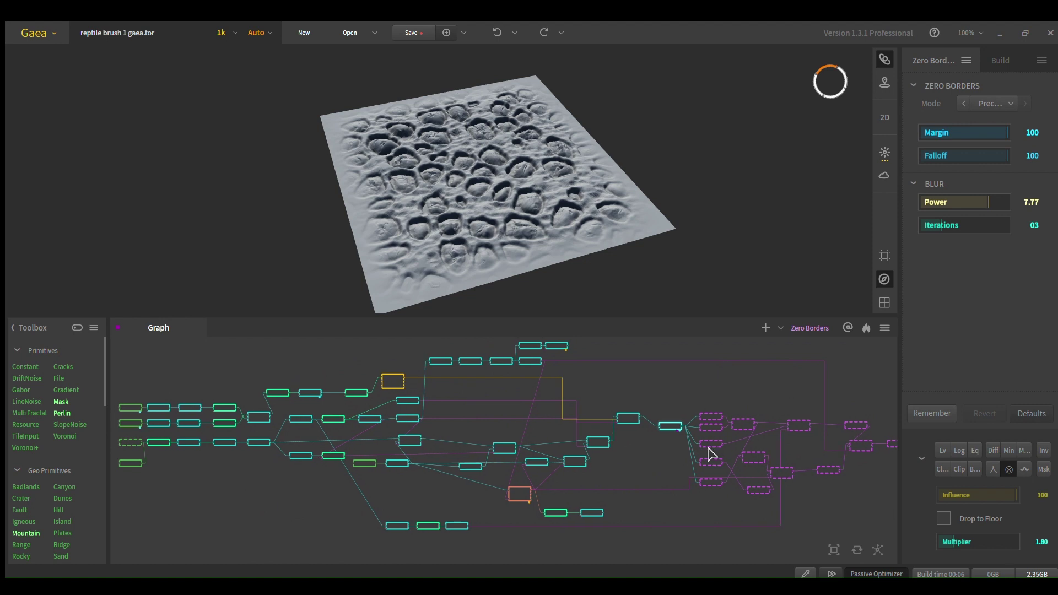
{"action": "scroll", "coordinate": [735, 439], "scroll_direction": "down", "scroll_amount": 1}
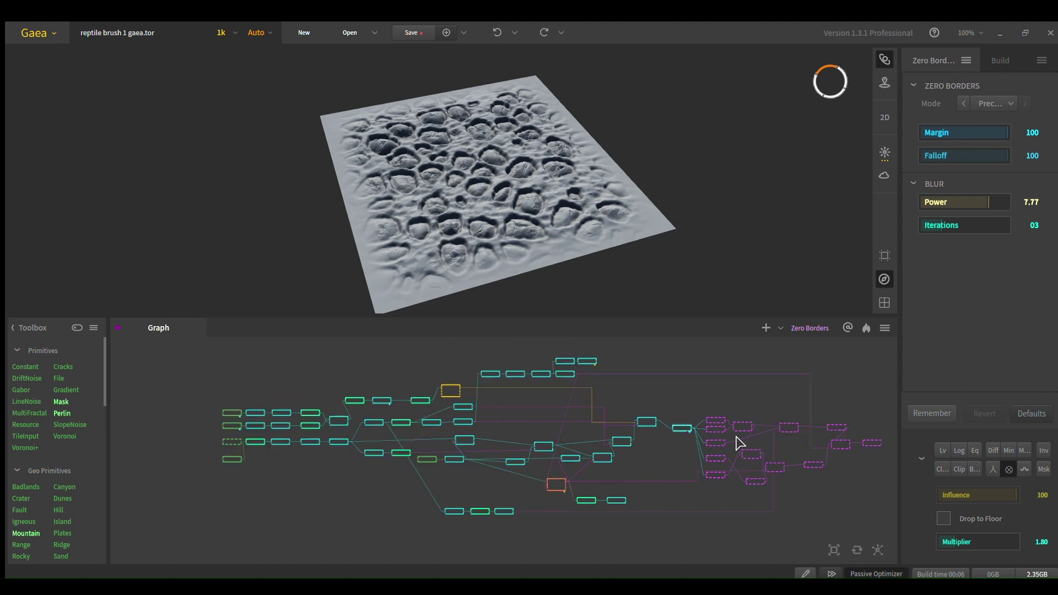
{"action": "middle_click_drag", "start_coordinate": [636, 421], "coordinate": [623, 422]}
{"action": "mouse_move", "coordinate": [184, 348]}
{"action": "left_mouse_down"}
{"action": "mouse_move", "coordinate": [610, 465]}
{"action": "mouse_move", "coordinate": [839, 503]}
{"action": "mouse_move", "coordinate": [870, 524]}
{"action": "mouse_move", "coordinate": [442, 399]}
{"action": "mouse_move", "coordinate": [187, 352]}
{"action": "left_mouse_up"}
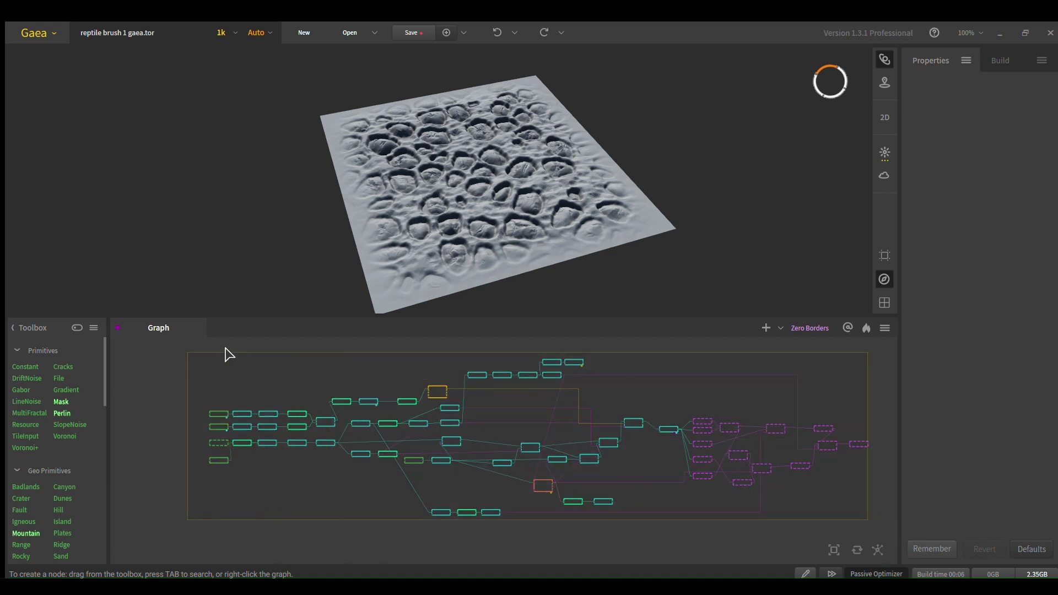
{"action": "left_click", "coordinate": [320, 389]}
{"action": "left_click_drag", "start_coordinate": [511, 442], "coordinate": [503, 440]}
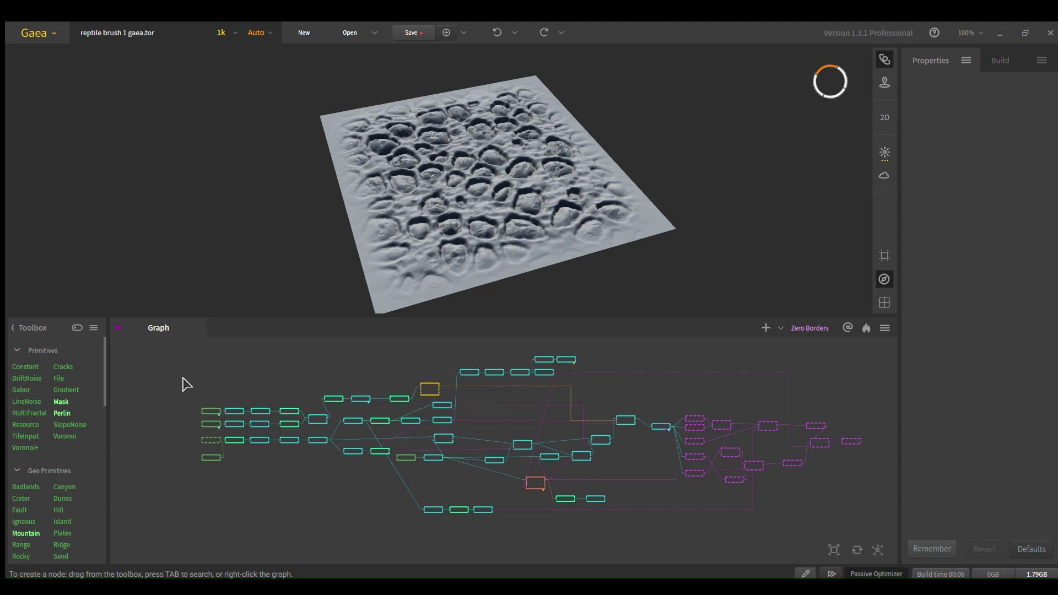
{"action": "left_click_drag", "start_coordinate": [170, 381], "coordinate": [420, 479]}
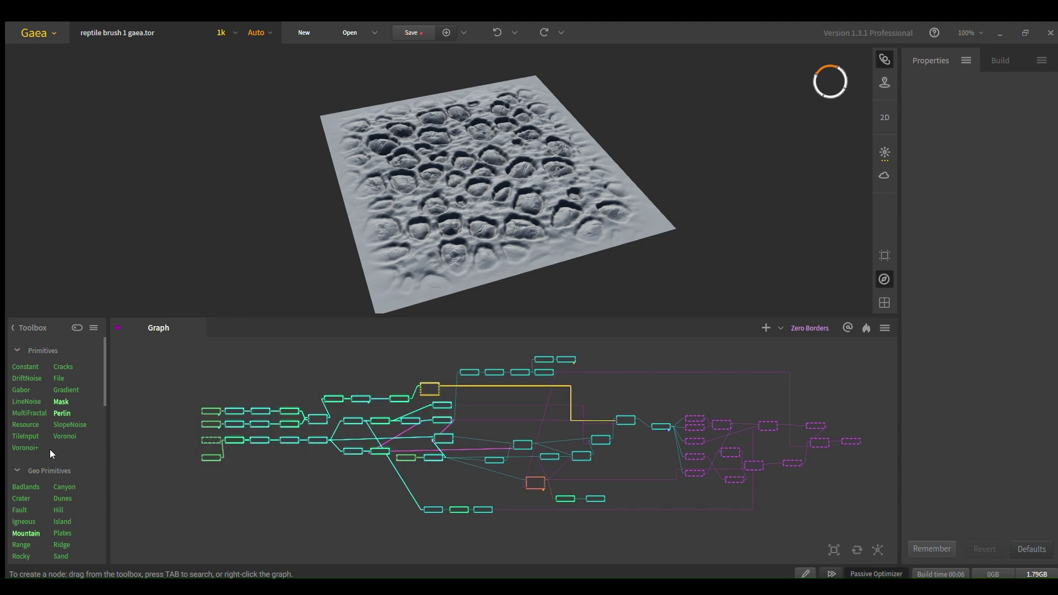
{"action": "left_click_drag", "start_coordinate": [519, 167], "coordinate": [534, 183]}
{"action": "scroll", "coordinate": [528, 175], "scroll_direction": "up", "scroll_amount": 5}
{"action": "scroll", "coordinate": [528, 175], "scroll_direction": "down", "scroll_amount": 4}
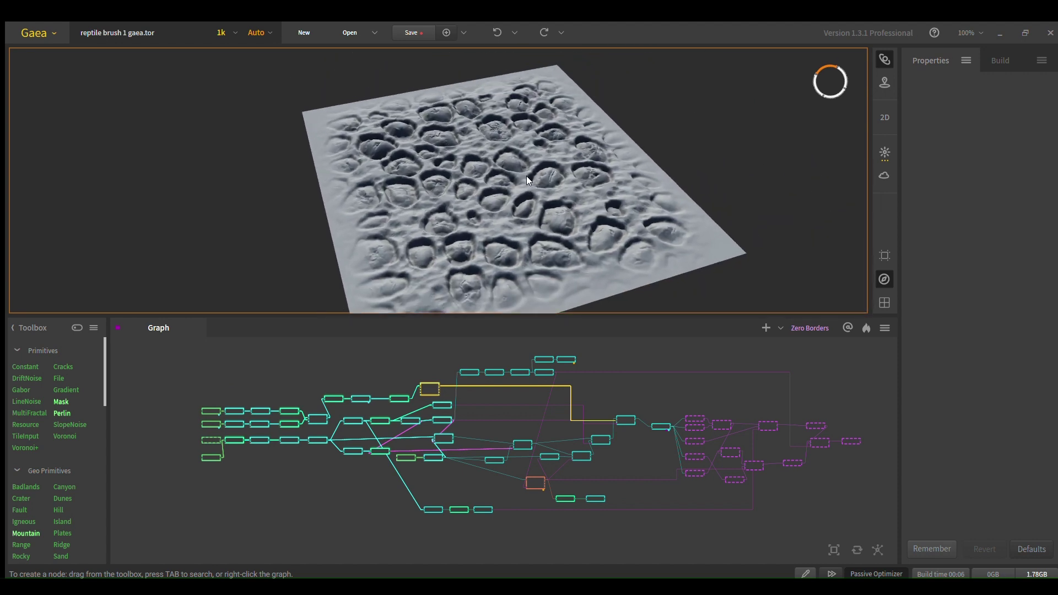
{"action": "left_click_drag", "start_coordinate": [586, 220], "coordinate": [543, 206]}
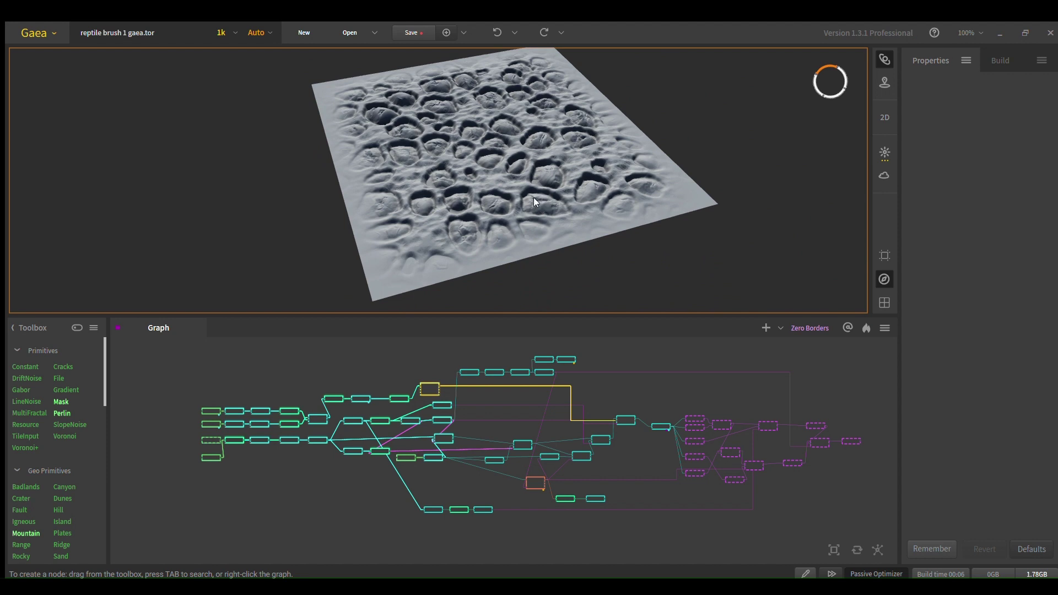
- Select the Voronoi and Cracks source nodes and examine the node chains leading from them
{"action": "left_click_drag", "start_coordinate": [166, 386], "coordinate": [224, 477]}
{"action": "scroll", "coordinate": [65, 451], "scroll_direction": "down", "scroll_amount": 5}
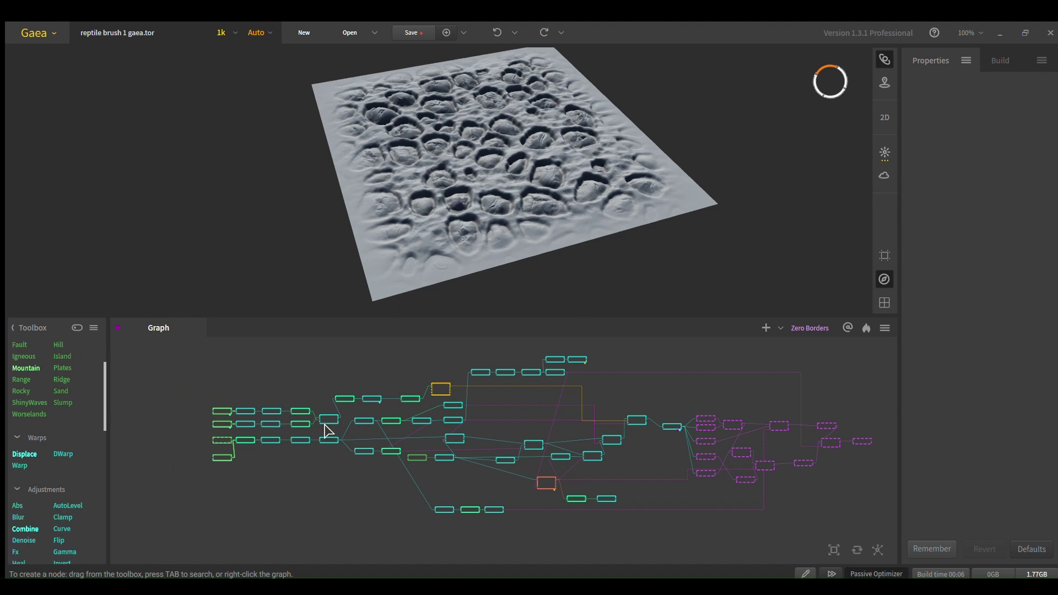
{"action": "scroll", "coordinate": [327, 428], "scroll_direction": "up", "scroll_amount": 8}
{"action": "scroll", "coordinate": [582, 447], "scroll_direction": "down", "scroll_amount": 4}
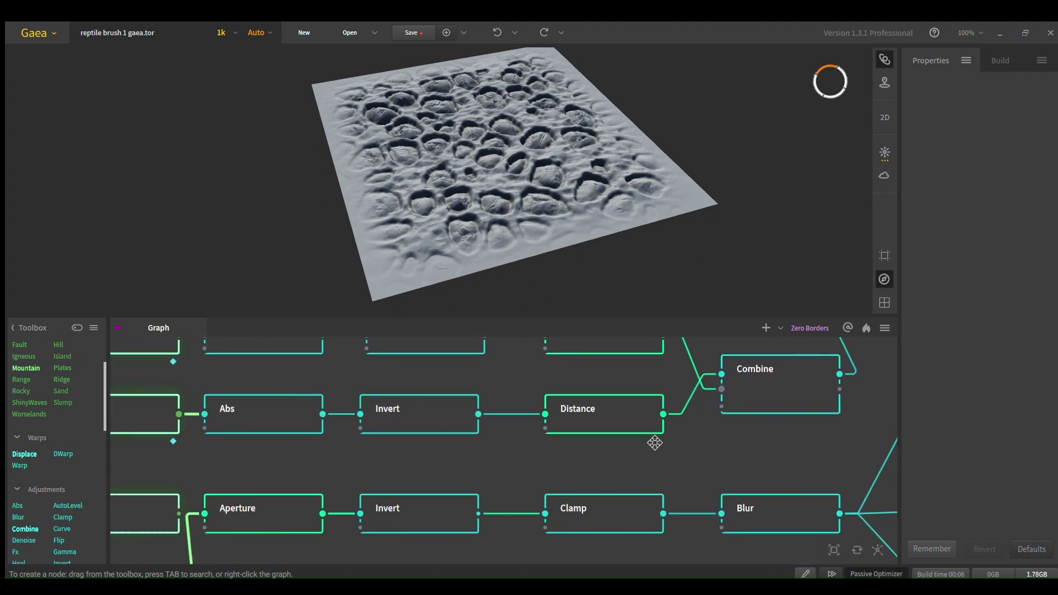
{"action": "scroll", "coordinate": [717, 441], "scroll_direction": "down", "scroll_amount": 2}
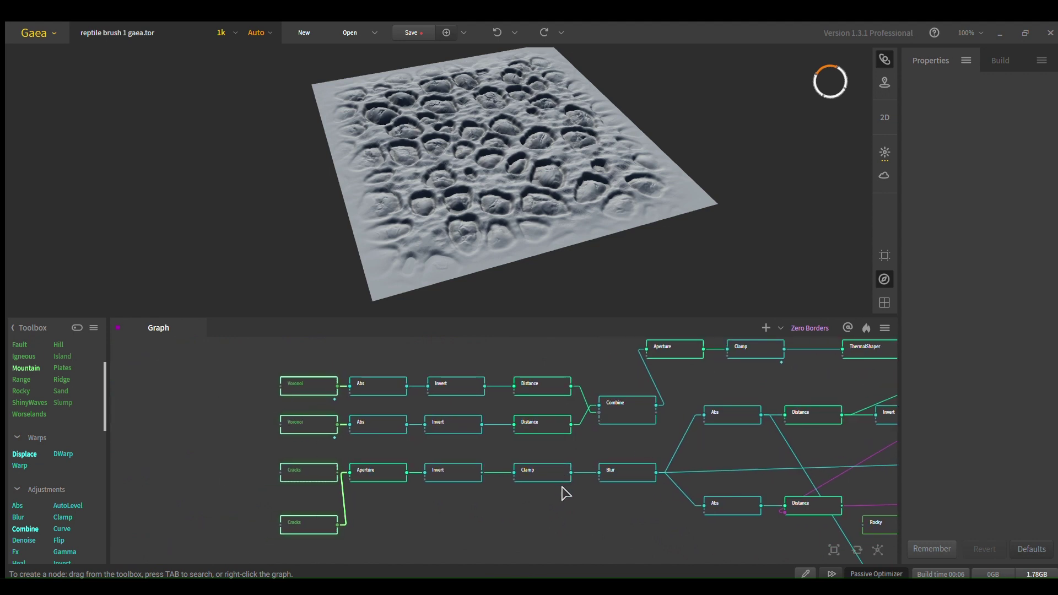
{"action": "left_click_drag", "start_coordinate": [568, 495], "coordinate": [297, 461]}
{"action": "scroll", "coordinate": [615, 416], "scroll_direction": "down", "scroll_amount": 3}
{"action": "left_click_drag", "start_coordinate": [615, 416], "coordinate": [545, 432]}
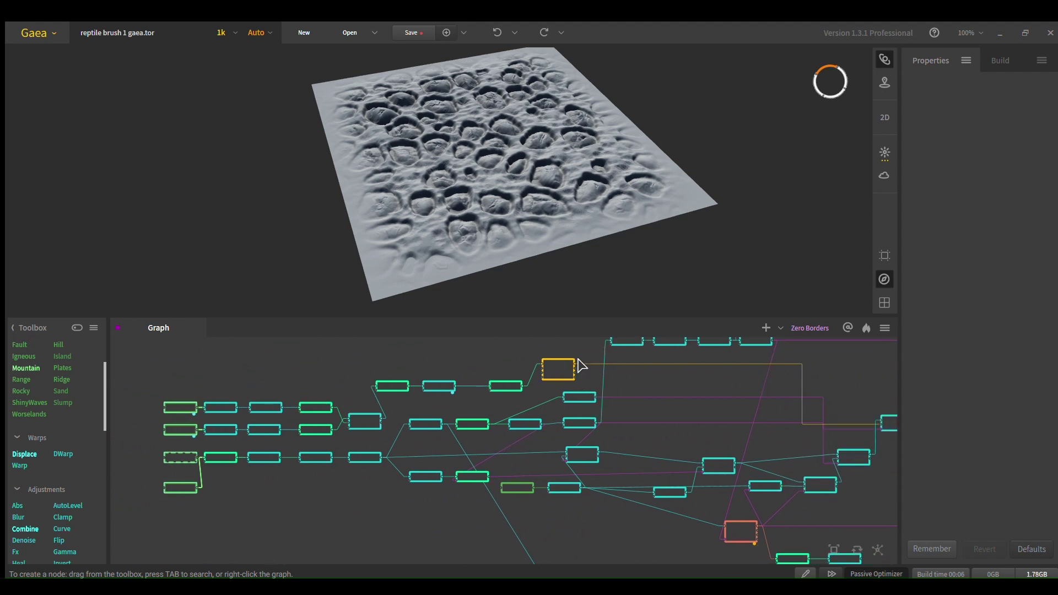
- Preview the Erosion node, the Flow node and the final ColorFx node in turn
{"action": "left_click", "coordinate": [560, 370]}
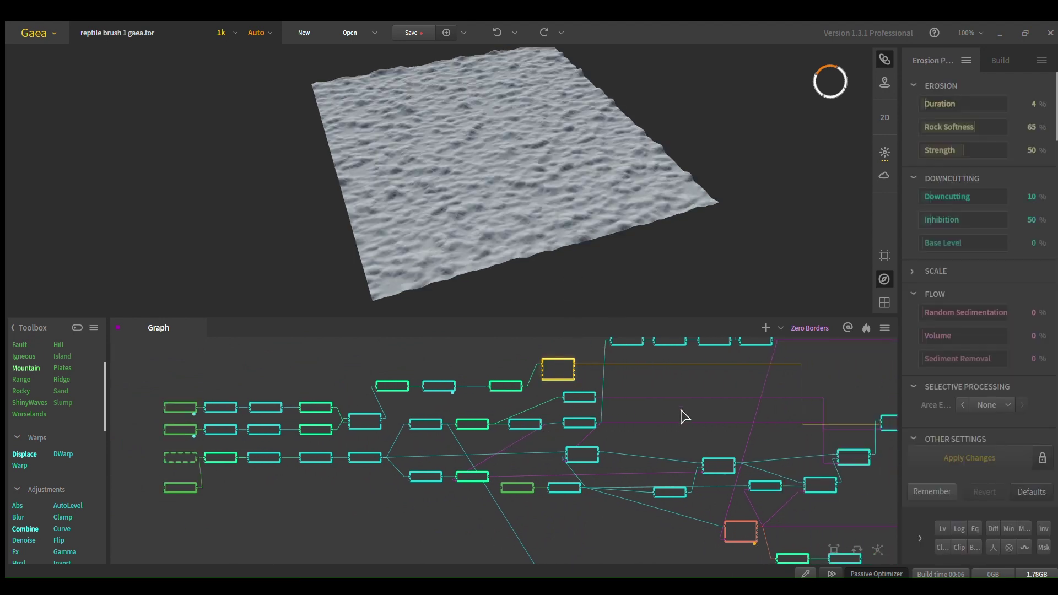
{"action": "middle_click_drag", "start_coordinate": [685, 415], "coordinate": [484, 386]}
{"action": "left_click", "coordinate": [538, 488]}
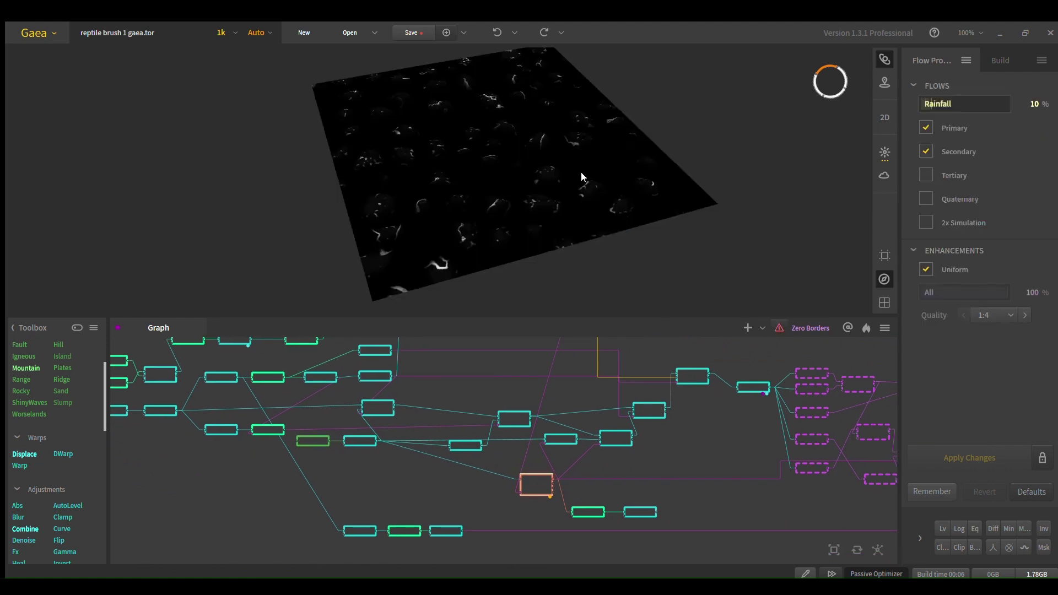
{"action": "middle_click_drag", "start_coordinate": [720, 403], "coordinate": [506, 437]}
{"action": "left_click", "coordinate": [824, 446]}
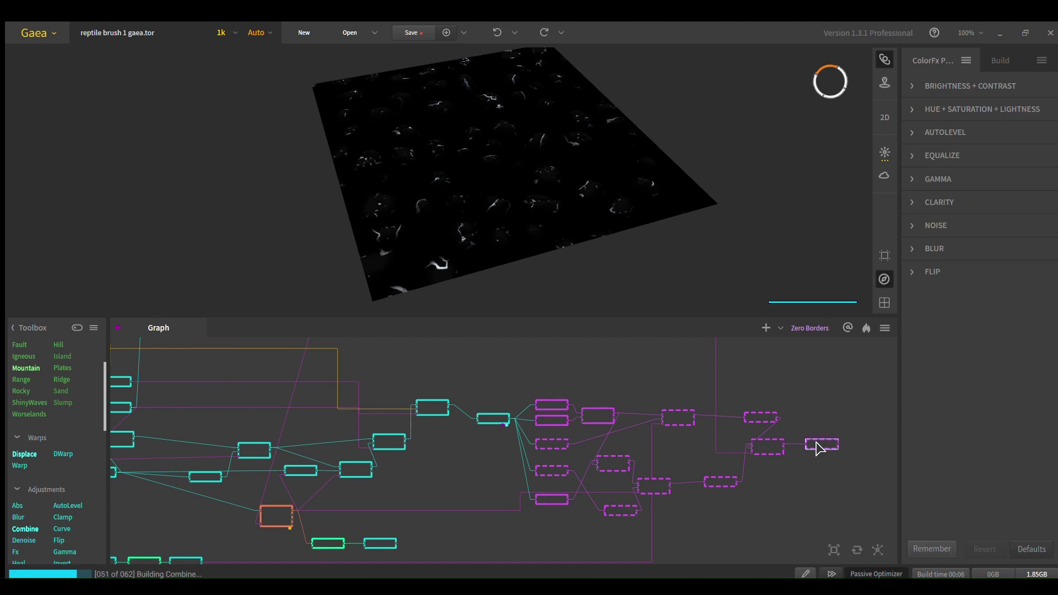
- Examine the coloured terrain of the final ColorFx node both close up and as a whole
{"action": "scroll", "coordinate": [561, 184], "scroll_direction": "up", "scroll_amount": 3}
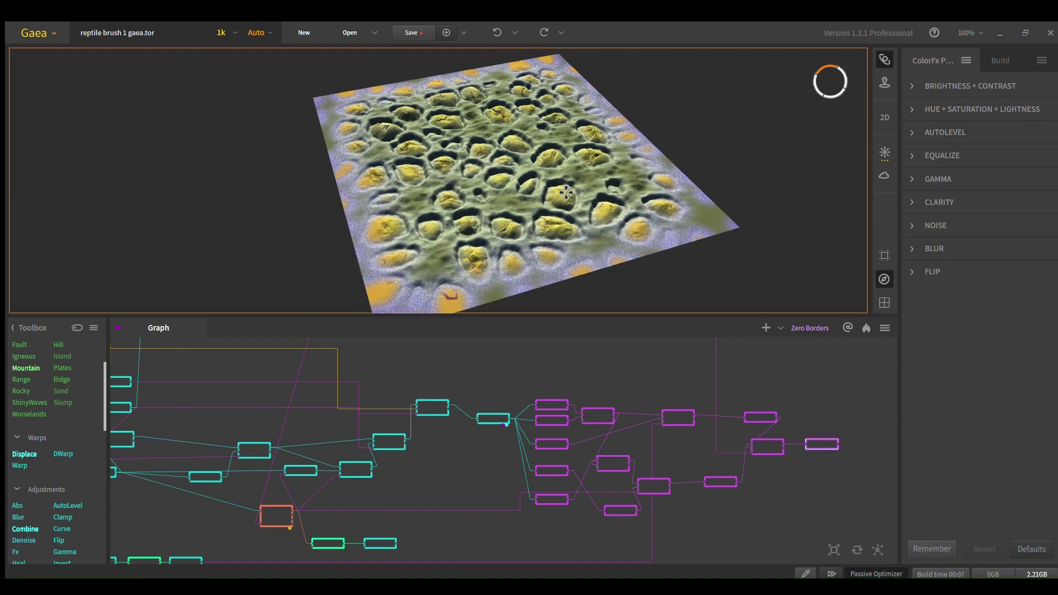
{"action": "scroll", "coordinate": [558, 184], "scroll_direction": "down", "scroll_amount": 5}
{"action": "scroll", "coordinate": [557, 184], "scroll_direction": "up", "scroll_amount": 3}
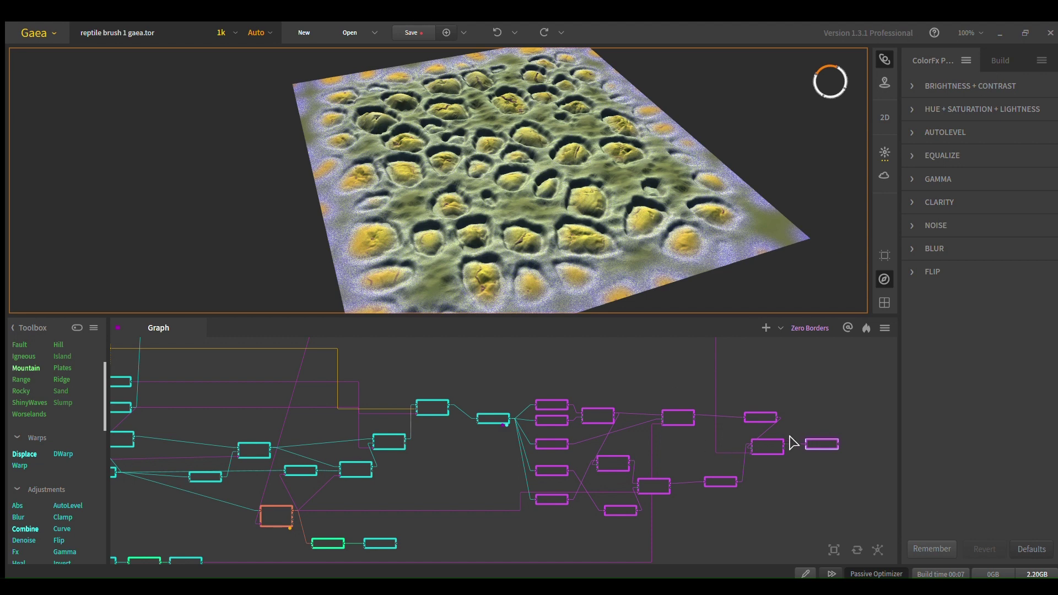
{"action": "left_click", "coordinate": [773, 446]}
{"action": "left_click", "coordinate": [821, 444]}
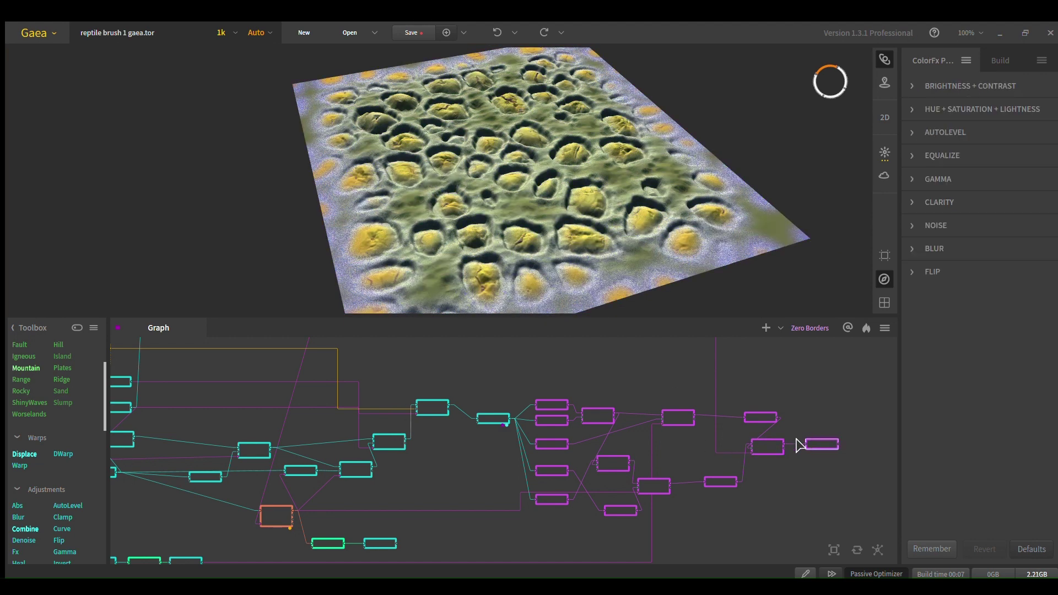
{"action": "left_click", "coordinate": [768, 447]}
{"action": "left_click", "coordinate": [820, 444]}
{"action": "mouse_move", "coordinate": [612, 177]}
{"action": "left_mouse_down"}
{"action": "mouse_move", "coordinate": [618, 184]}
{"action": "mouse_move", "coordinate": [601, 180]}
{"action": "left_mouse_up"}
{"action": "scroll", "coordinate": [598, 210], "scroll_direction": "up", "scroll_amount": 4}
{"action": "scroll", "coordinate": [554, 237], "scroll_direction": "down", "scroll_amount": 7}
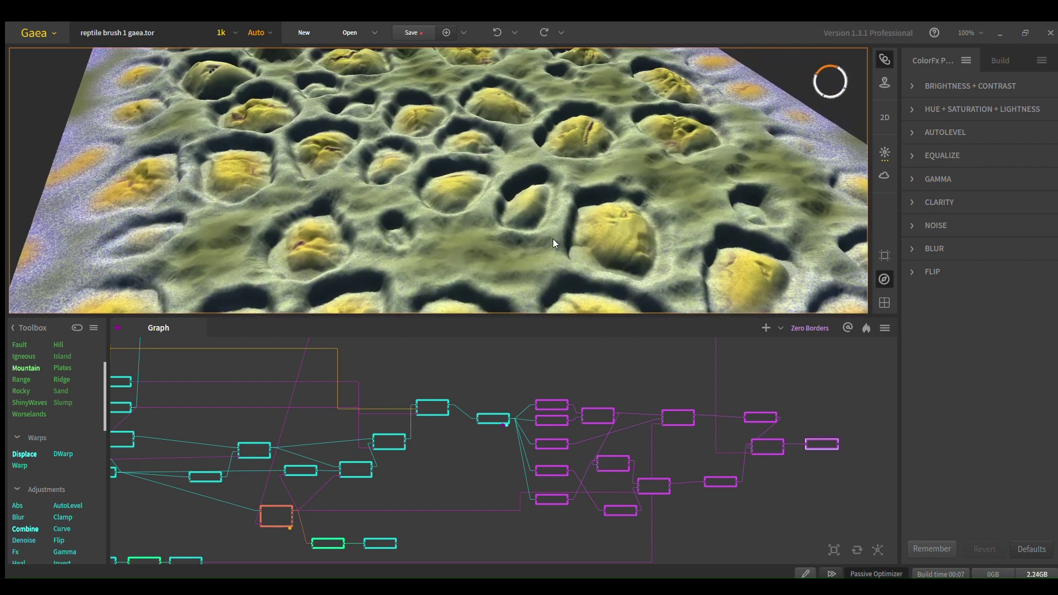
{"action": "scroll", "coordinate": [491, 443], "scroll_direction": "down", "scroll_amount": 1}
{"action": "scroll", "coordinate": [362, 421], "scroll_direction": "up", "scroll_amount": 8}
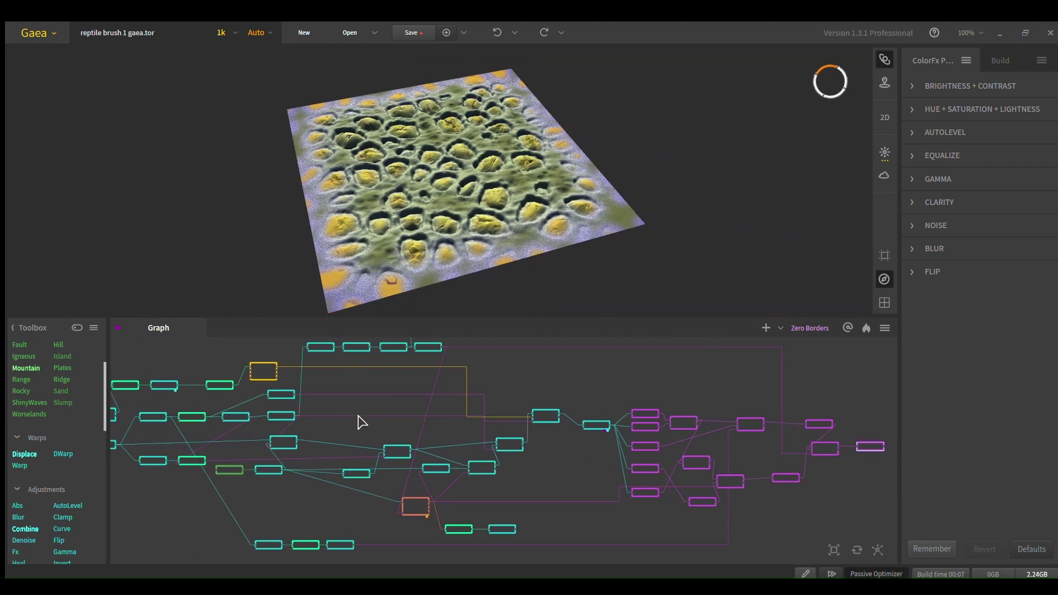
- Preview the Blur node ending the reptile brush 1 mask branch and the Flow node
{"action": "middle_click_drag", "start_coordinate": [476, 386], "coordinate": [459, 432]}
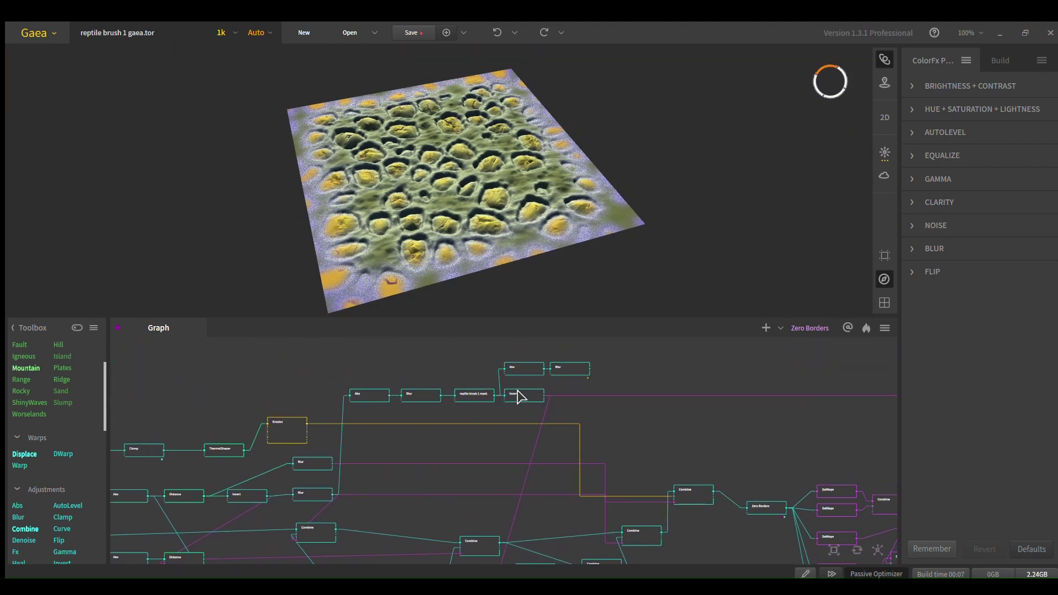
{"action": "left_click", "coordinate": [515, 392]}
{"action": "left_click", "coordinate": [576, 376]}
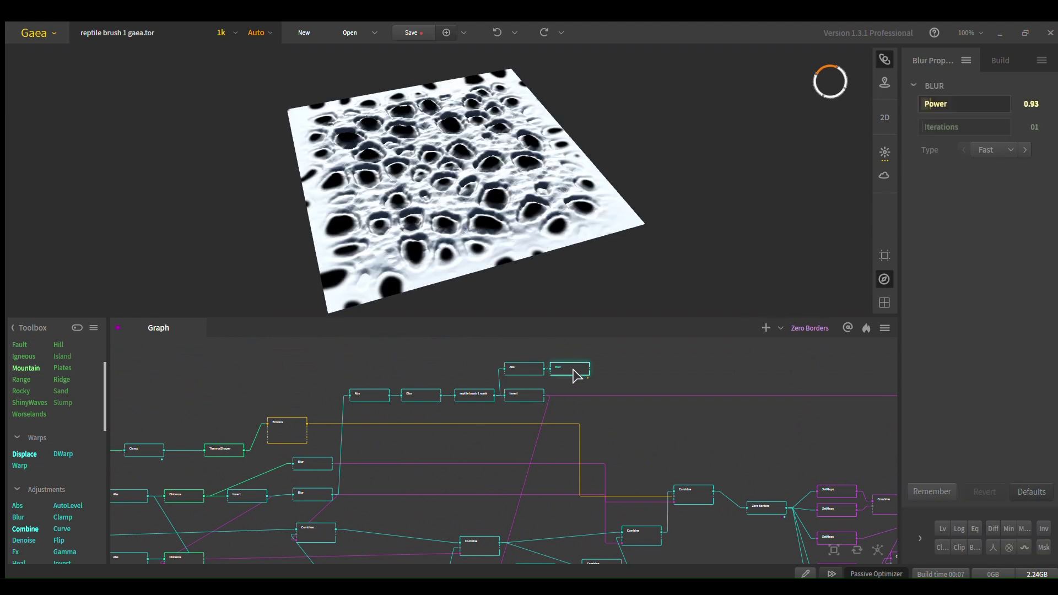
{"action": "middle_click_drag", "start_coordinate": [522, 504], "coordinate": [549, 365]}
{"action": "middle_click_drag", "start_coordinate": [494, 484], "coordinate": [490, 470]}
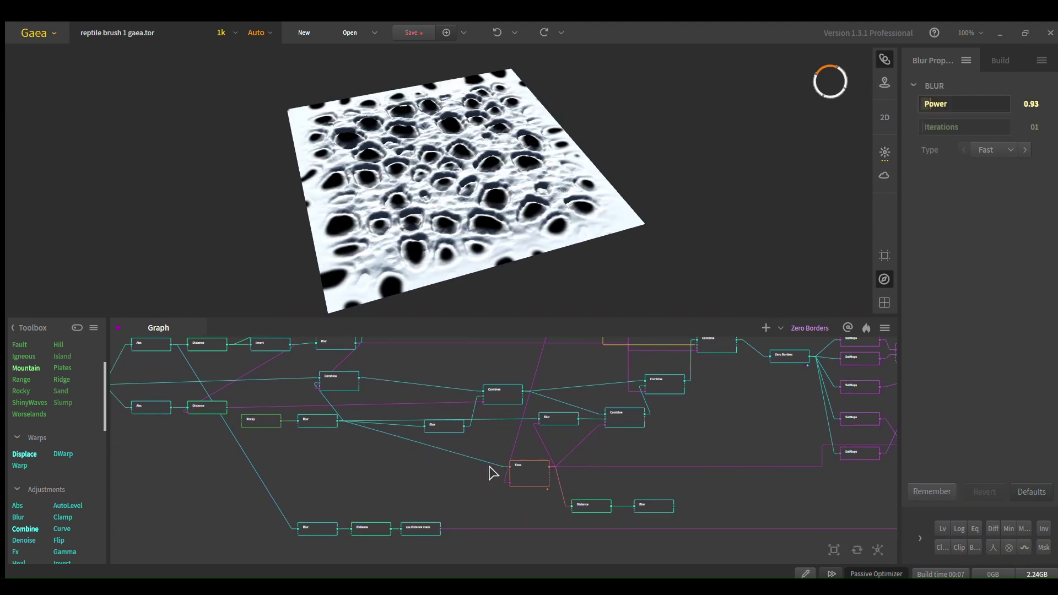
{"action": "left_click", "coordinate": [513, 471]}
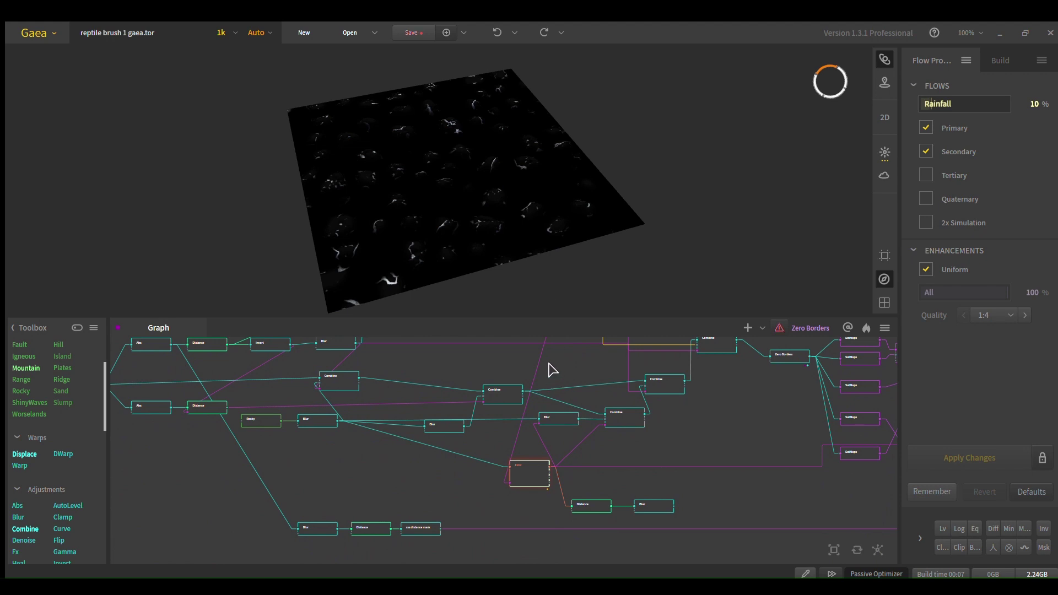
- Preview the Aperture node that follows the two Cracks nodes
{"action": "middle_click_drag", "start_coordinate": [551, 369], "coordinate": [755, 406]}
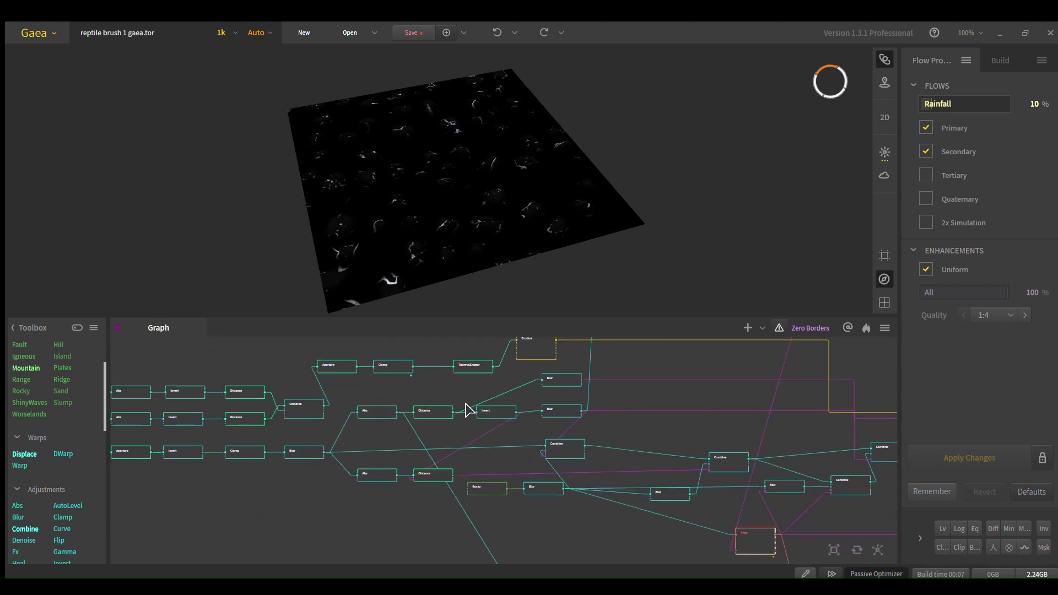
{"action": "middle_click_drag", "start_coordinate": [471, 410], "coordinate": [614, 422]}
{"action": "scroll", "coordinate": [355, 430], "scroll_direction": "up", "scroll_amount": 5}
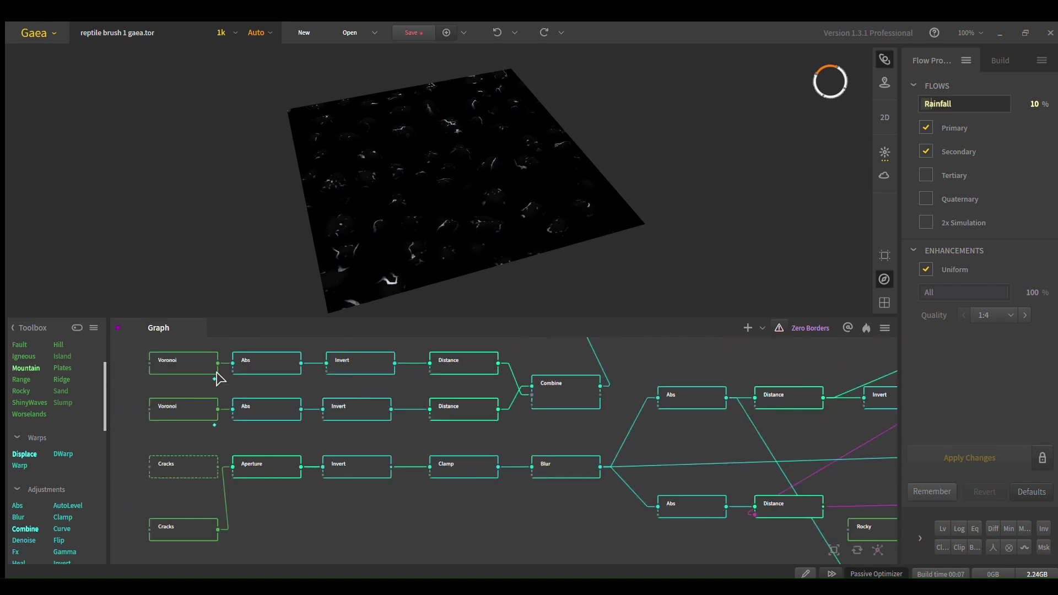
{"action": "left_click", "coordinate": [324, 469]}
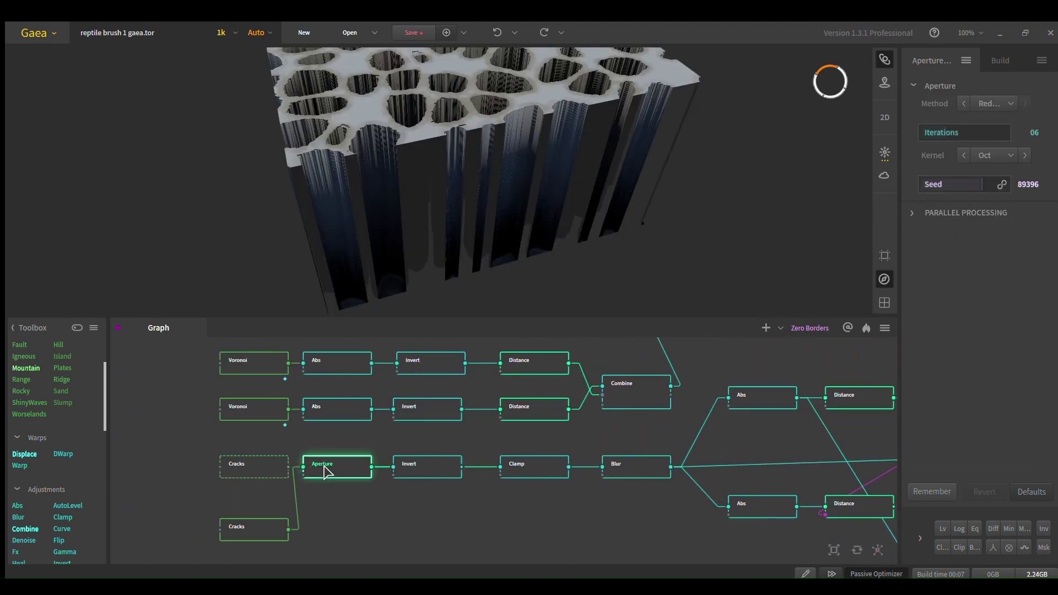
- Preview the Combine node feeding Zero Borders and inspect its uncoloured scale terrain up close
{"action": "scroll", "coordinate": [576, 468], "scroll_direction": "down", "scroll_amount": 2}
{"action": "middle_click_drag", "start_coordinate": [803, 488], "coordinate": [324, 489]}
{"action": "middle_click_drag", "start_coordinate": [670, 475], "coordinate": [487, 481]}
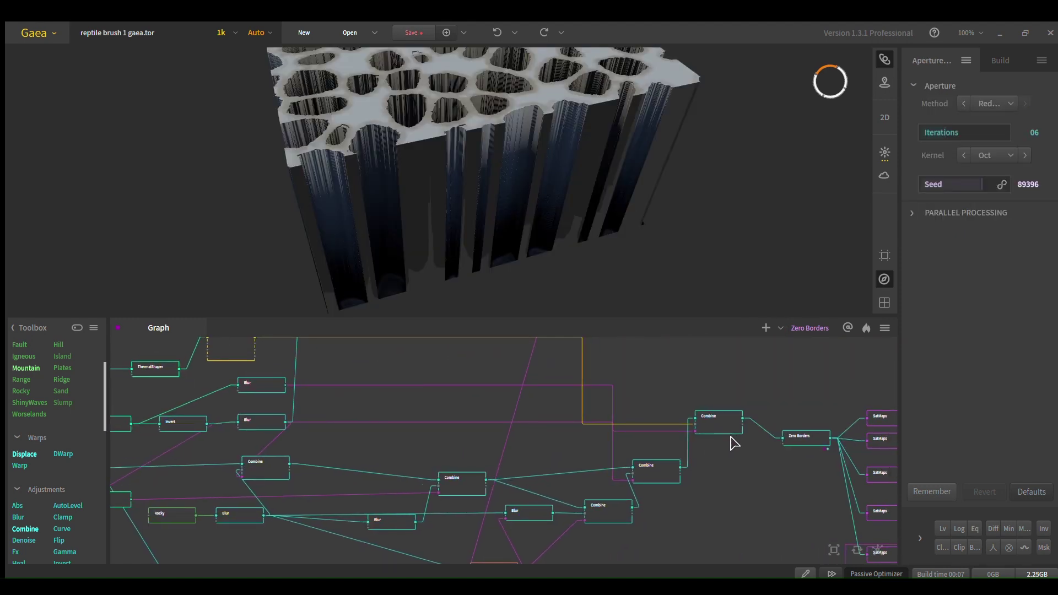
{"action": "left_click", "coordinate": [737, 432]}
{"action": "scroll", "coordinate": [505, 141], "scroll_direction": "up", "scroll_amount": 5}
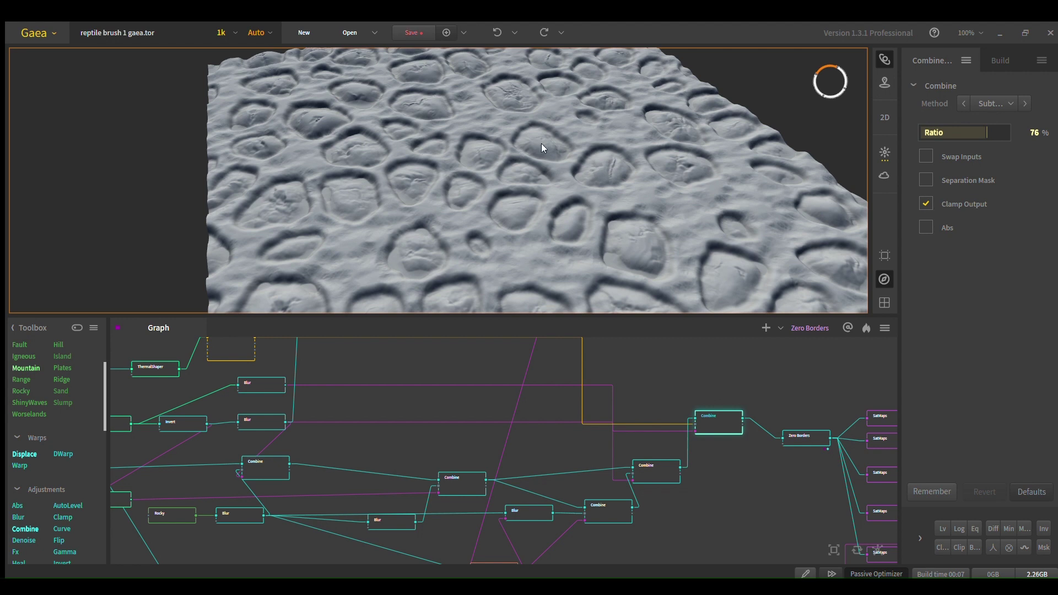
{"action": "left_click_drag", "start_coordinate": [506, 176], "coordinate": [567, 220]}
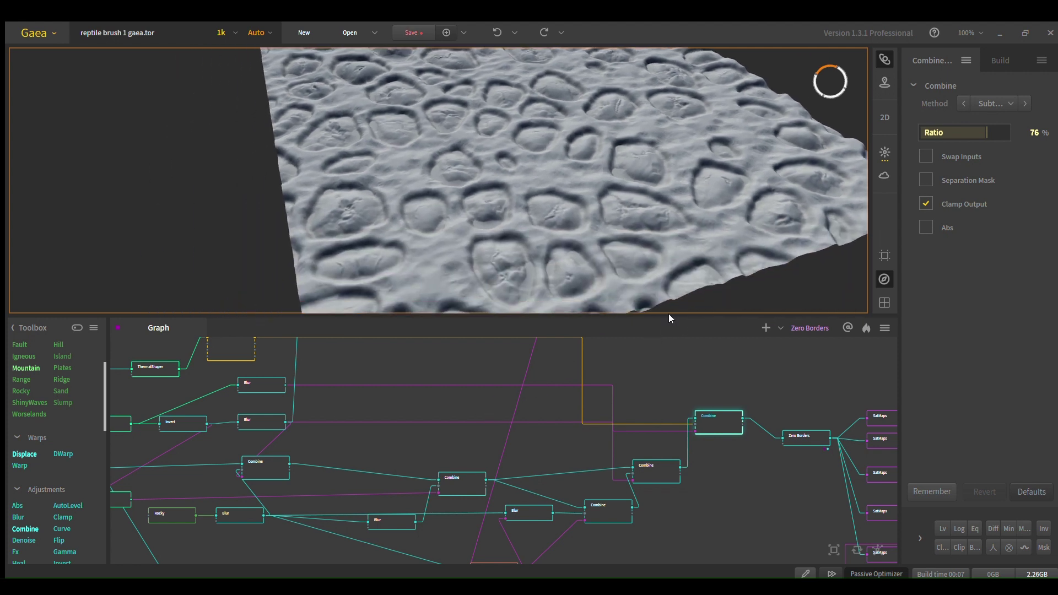
{"action": "scroll", "coordinate": [585, 188], "scroll_direction": "down", "scroll_amount": 5}
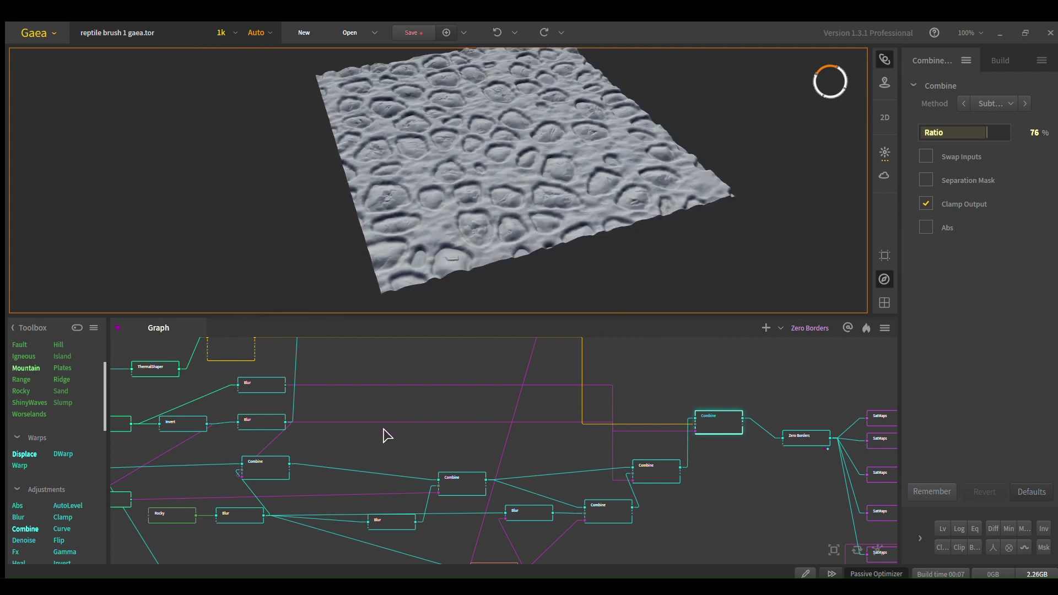
- Return to the Aperture node in the Cracks chain and frame its whole terrain in the preview
{"action": "middle_click_drag", "start_coordinate": [385, 432], "coordinate": [567, 421]}
{"action": "middle_click_drag", "start_coordinate": [463, 414], "coordinate": [498, 420]}
{"action": "middle_click_drag", "start_coordinate": [333, 442], "coordinate": [530, 443]}
{"action": "middle_click_drag", "start_coordinate": [301, 474], "coordinate": [345, 461]}
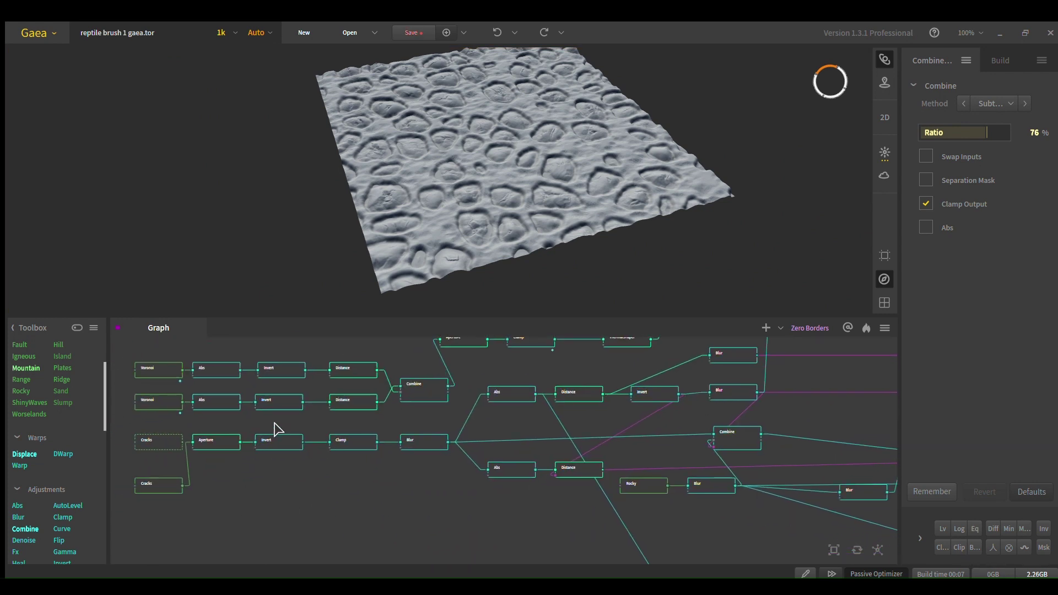
{"action": "scroll", "coordinate": [267, 444], "scroll_direction": "up", "scroll_amount": 5}
{"action": "left_click", "coordinate": [260, 437]}
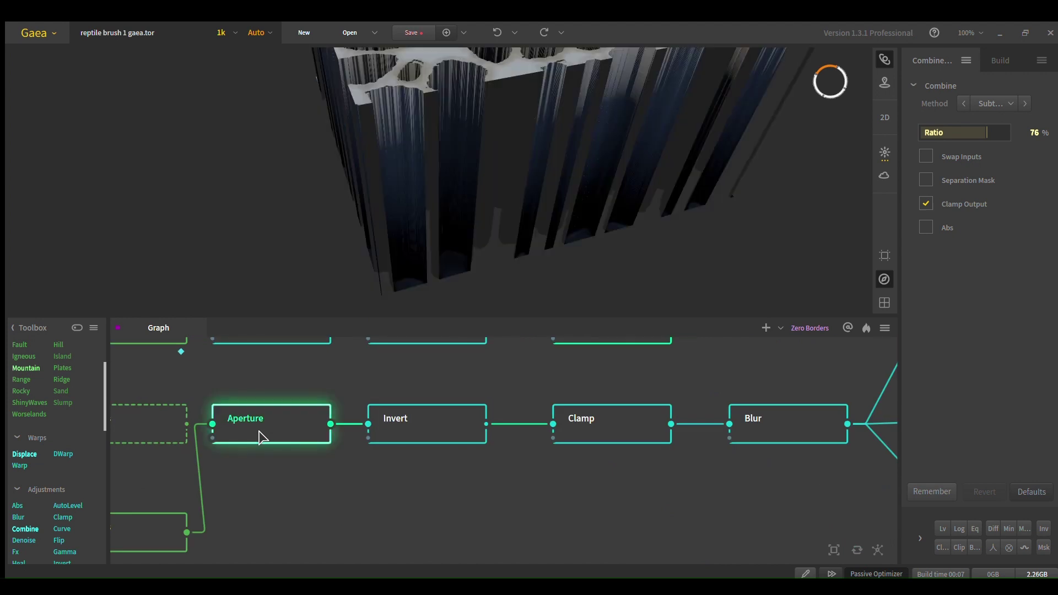
{"action": "middle_click_drag", "start_coordinate": [259, 437], "coordinate": [345, 480]}
{"action": "middle_click_drag", "start_coordinate": [436, 171], "coordinate": [507, 223]}
{"action": "scroll", "coordinate": [507, 224], "scroll_direction": "down", "scroll_amount": 5}
{"action": "middle_click_drag", "start_coordinate": [539, 174], "coordinate": [543, 202]}
- Set the Warp Strength of the Cracks node feeding Aperture to 0% and inspect the Aperture preview up close
{"action": "left_click", "coordinate": [195, 537]}
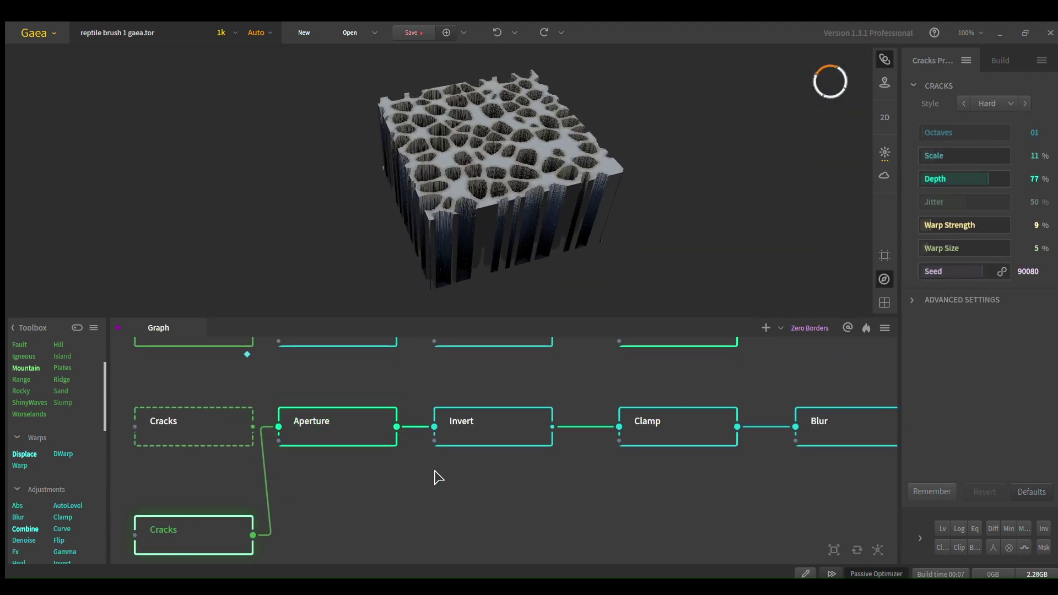
{"action": "left_click", "coordinate": [922, 220]}
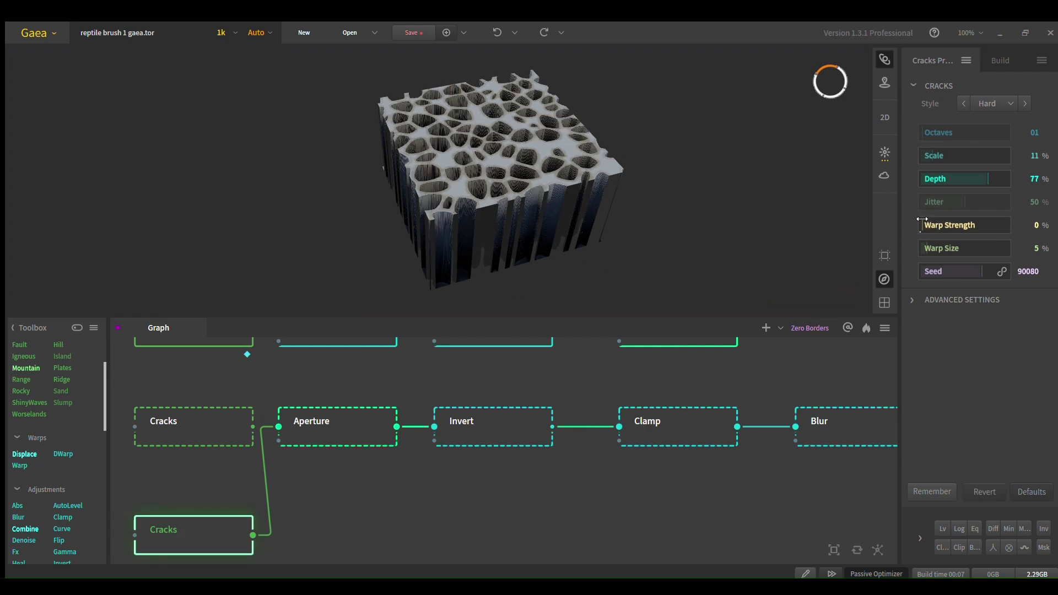
{"action": "scroll", "coordinate": [578, 176], "scroll_direction": "up", "scroll_amount": 5}
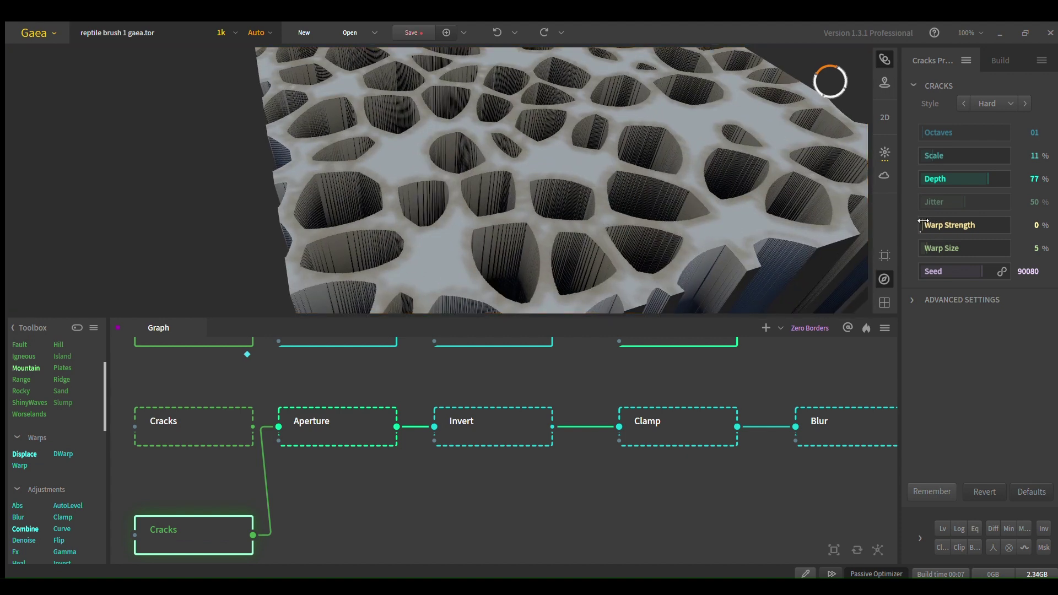
- Set the Warp Strength of the lower Cracks node to 3% and inspect the resulting hole edges in the preview
{"action": "mouse_move", "coordinate": [920, 223]}
{"action": "left_mouse_down"}
{"action": "mouse_move", "coordinate": [955, 225]}
{"action": "mouse_move", "coordinate": [917, 225]}
{"action": "left_mouse_up"}
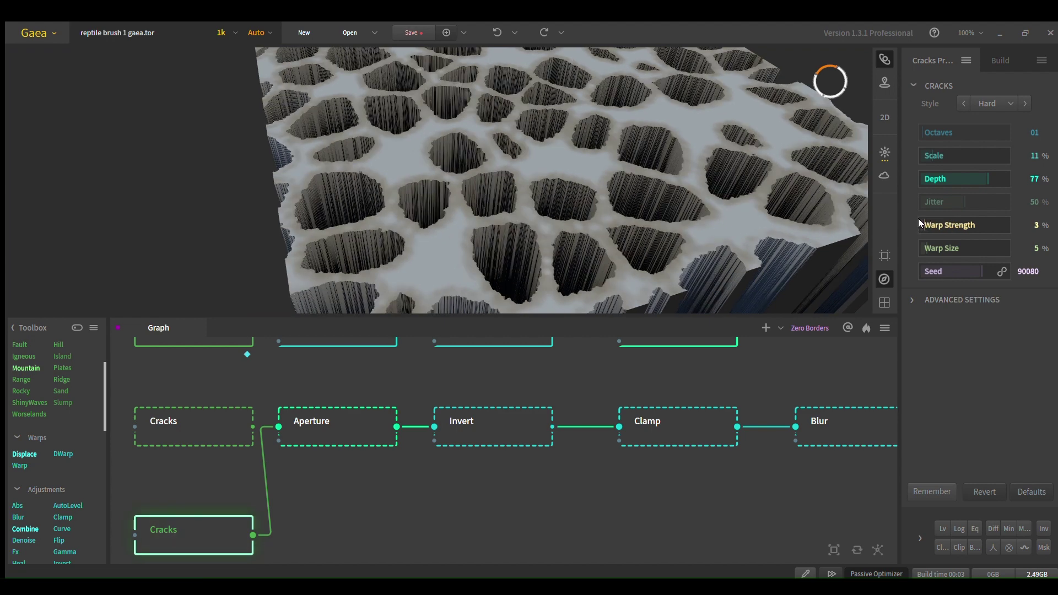
{"action": "left_click_drag", "start_coordinate": [586, 219], "coordinate": [693, 213]}
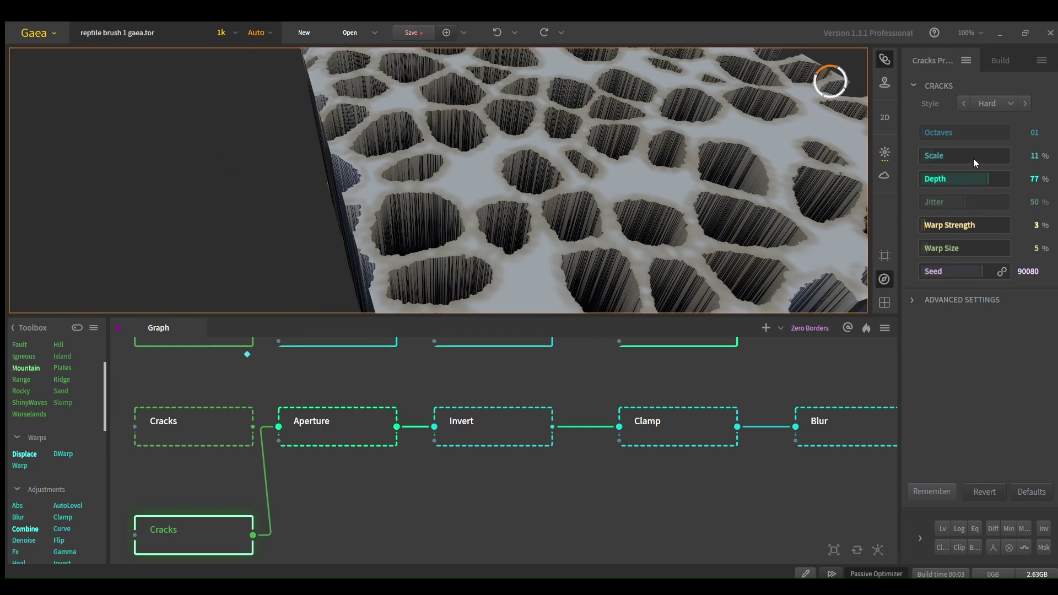
- Compare the previews of the upper and lower Cracks nodes, viewing their patterns both up close and as whole terrains
{"action": "left_click", "coordinate": [198, 429]}
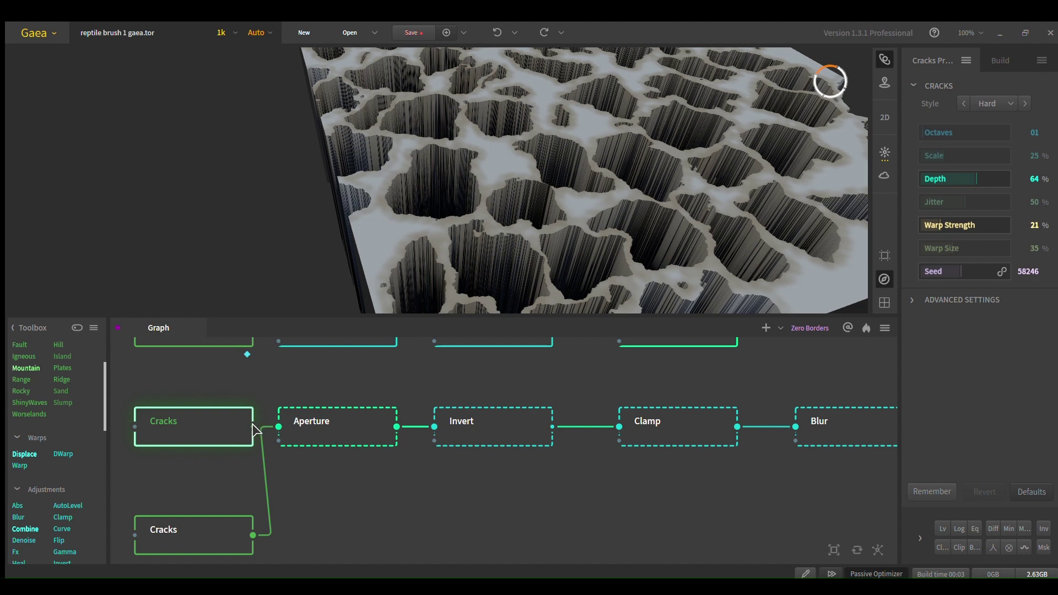
{"action": "left_click", "coordinate": [208, 524]}
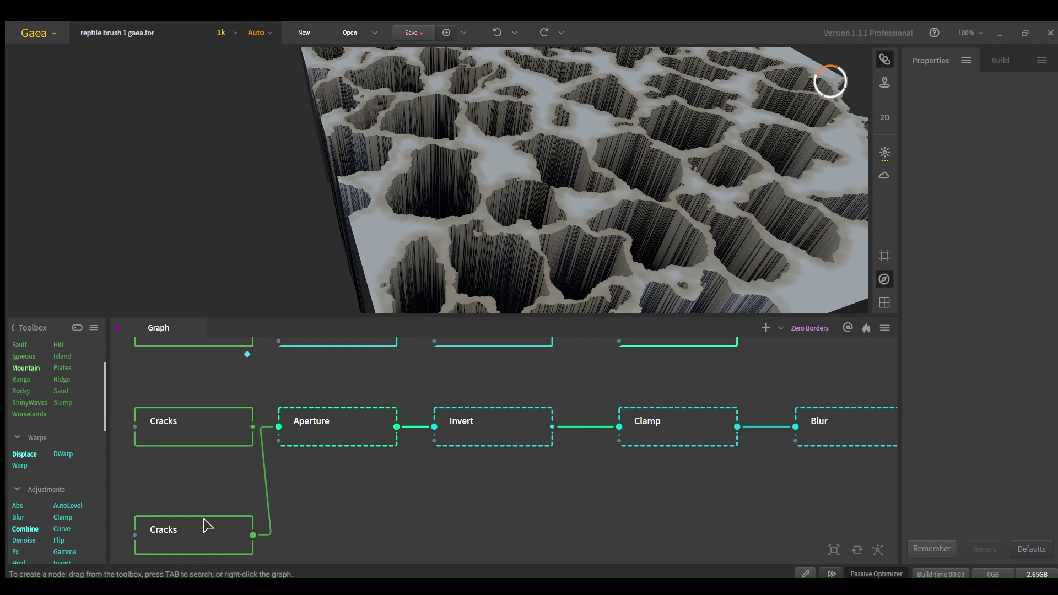
{"action": "scroll", "coordinate": [550, 273], "scroll_direction": "down", "scroll_amount": 5}
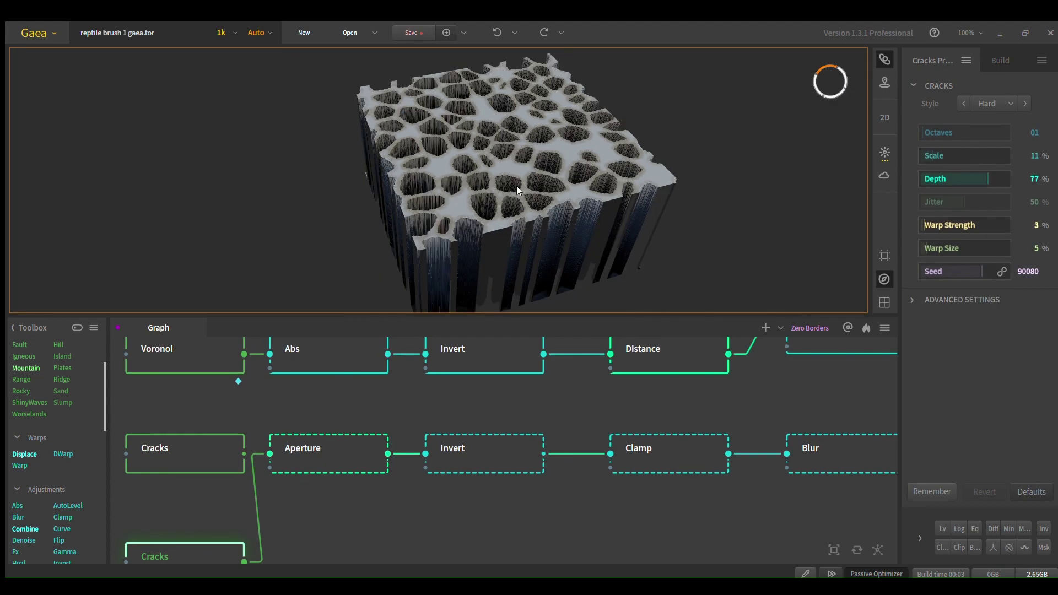
{"action": "scroll", "coordinate": [523, 213], "scroll_direction": "up", "scroll_amount": 3}
{"action": "left_click", "coordinate": [198, 447]}
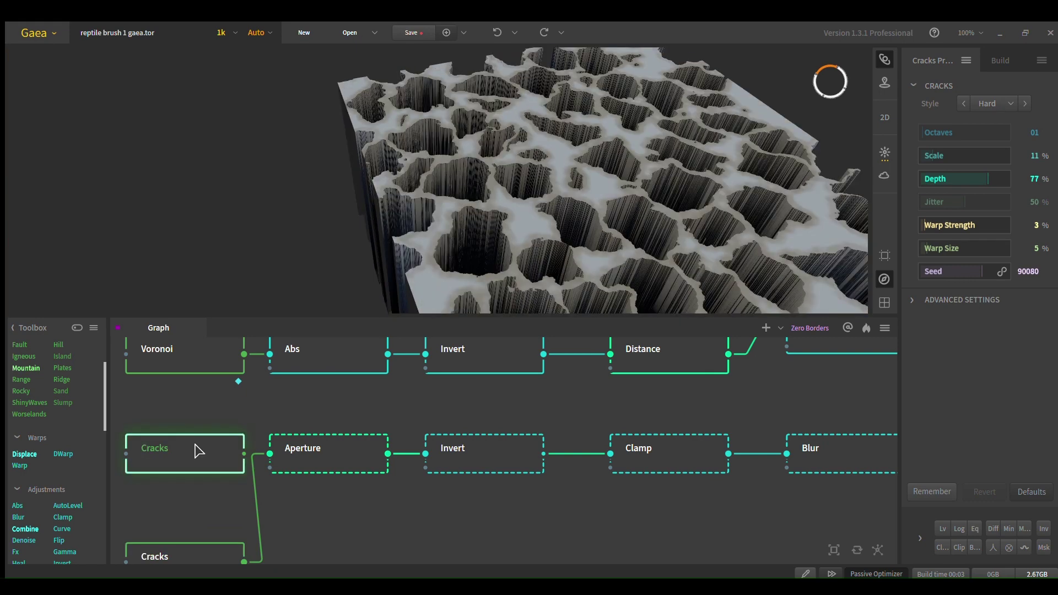
{"action": "mouse_move", "coordinate": [581, 228]}
{"action": "left_mouse_down"}
{"action": "mouse_move", "coordinate": [567, 224]}
{"action": "mouse_move", "coordinate": [577, 235]}
{"action": "left_mouse_up"}
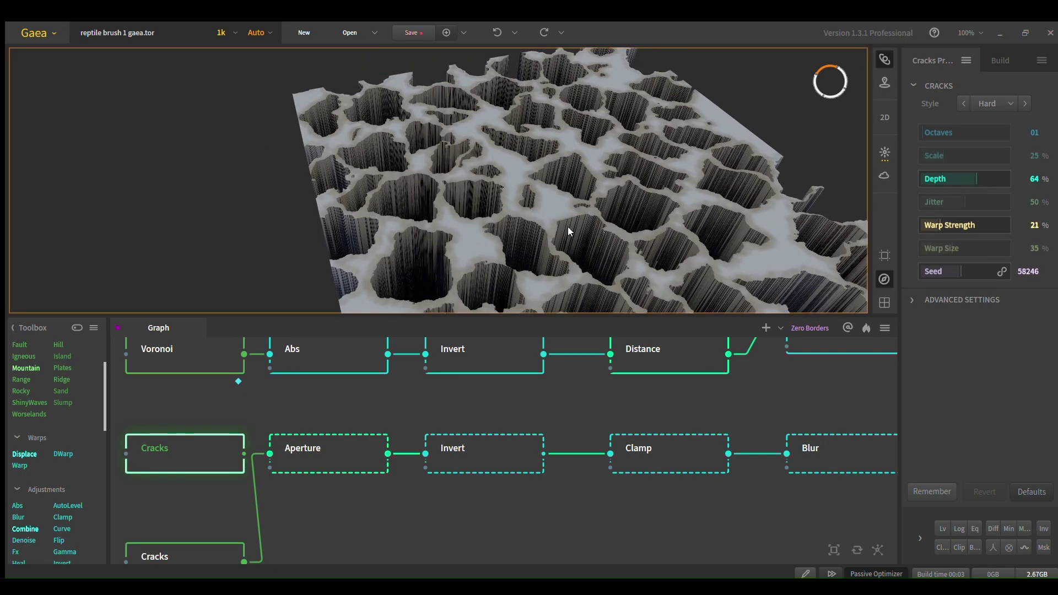
{"action": "scroll", "coordinate": [570, 223], "scroll_direction": "down", "scroll_amount": 2}
{"action": "scroll", "coordinate": [573, 220], "scroll_direction": "down", "scroll_amount": 2}
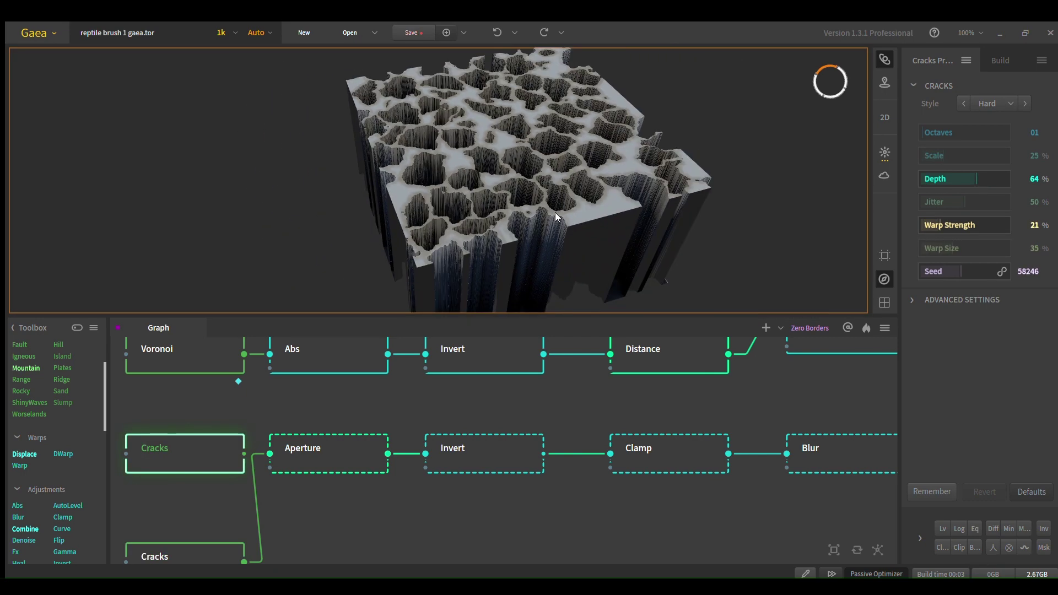
- Step through the previews of the Cracks chain from Aperture through Invert to Clamp, and inspect the clamped terrain up close
{"action": "left_click", "coordinate": [361, 461]}
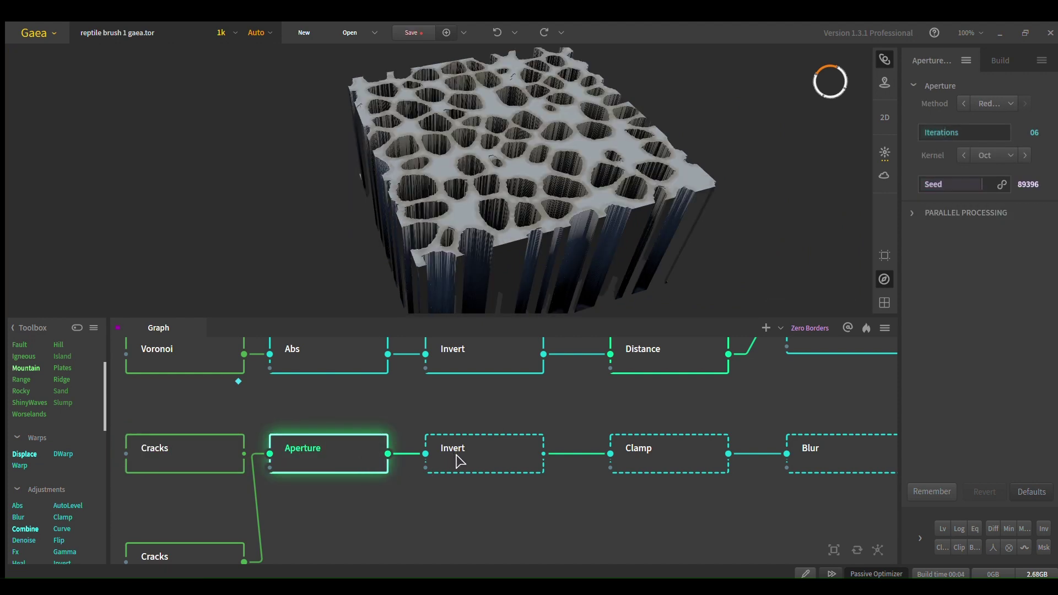
{"action": "left_click", "coordinate": [476, 456]}
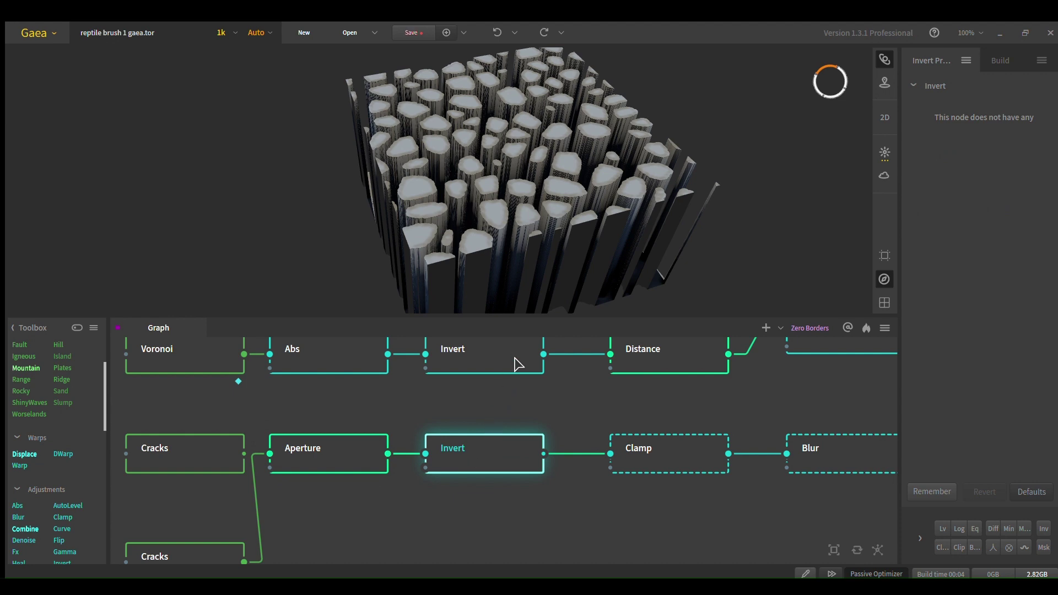
{"action": "left_click", "coordinate": [645, 445]}
{"action": "middle_click_drag", "start_coordinate": [629, 218], "coordinate": [607, 167]}
{"action": "scroll", "coordinate": [606, 166], "scroll_direction": "down", "scroll_amount": 2}
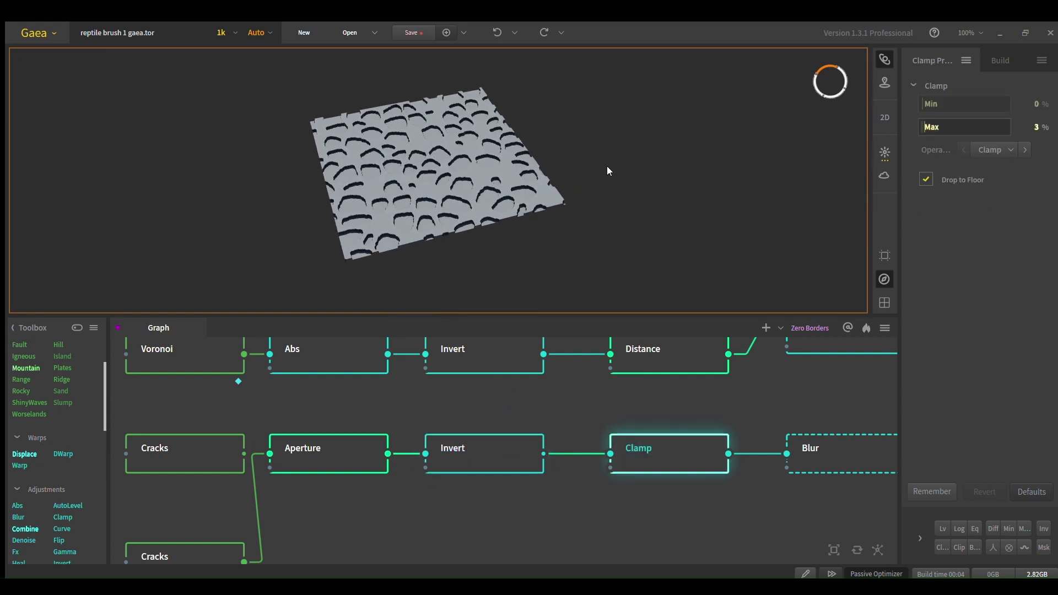
{"action": "scroll", "coordinate": [441, 174], "scroll_direction": "up", "scroll_amount": 5}
{"action": "middle_click_drag", "start_coordinate": [435, 176], "coordinate": [479, 183]}
{"action": "left_click_drag", "start_coordinate": [480, 183], "coordinate": [473, 195]}
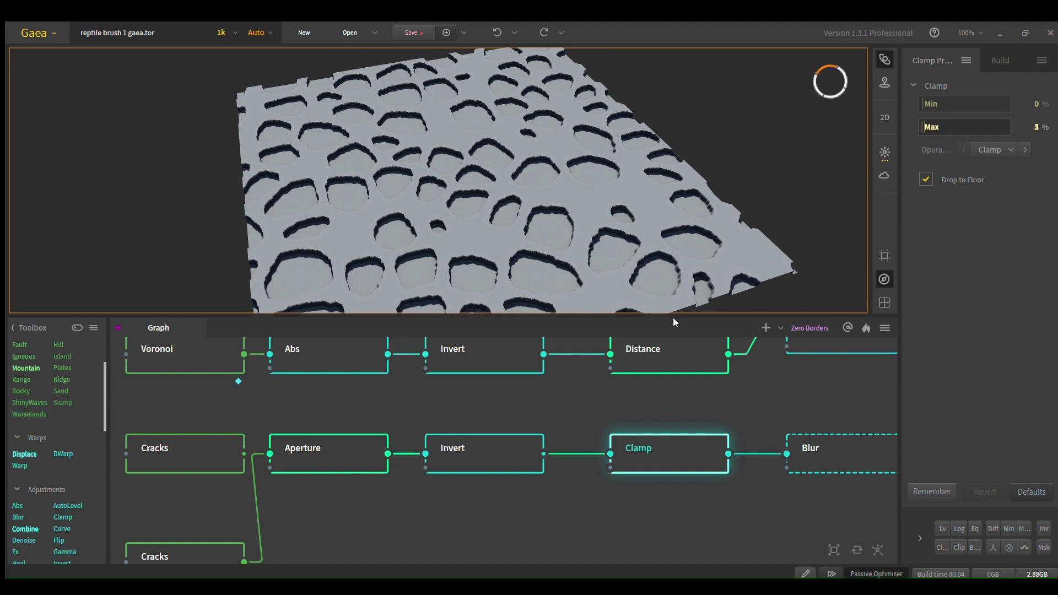
- Preview the Blur node after Clamp and show the whole Cracks chain in the graph
{"action": "middle_click_drag", "start_coordinate": [710, 438], "coordinate": [700, 438]}
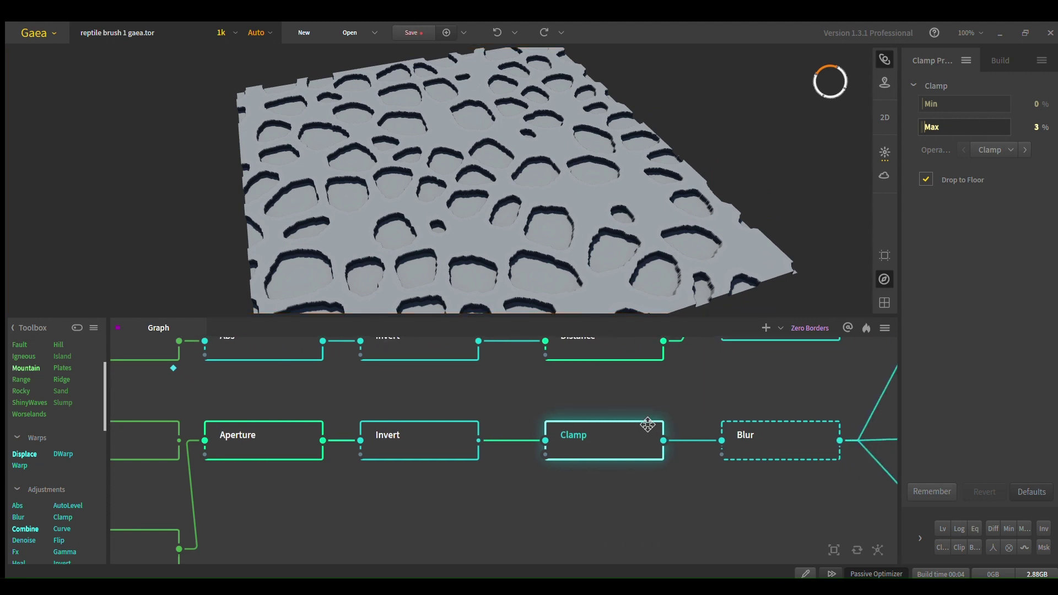
{"action": "middle_click_drag", "start_coordinate": [647, 424], "coordinate": [529, 470]}
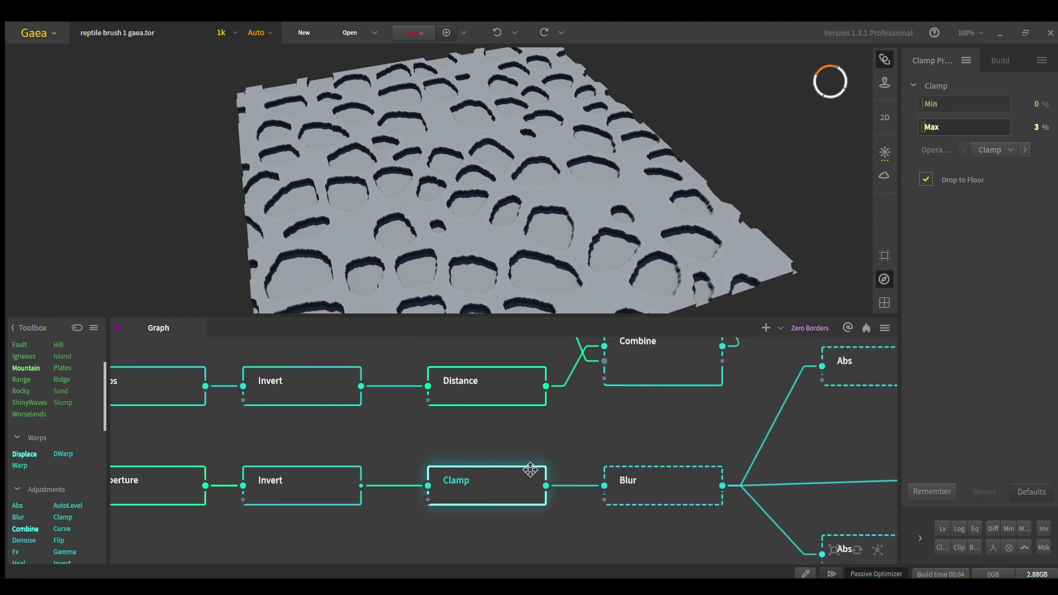
{"action": "left_click", "coordinate": [680, 491]}
{"action": "scroll", "coordinate": [547, 146], "scroll_direction": "down", "scroll_amount": 2}
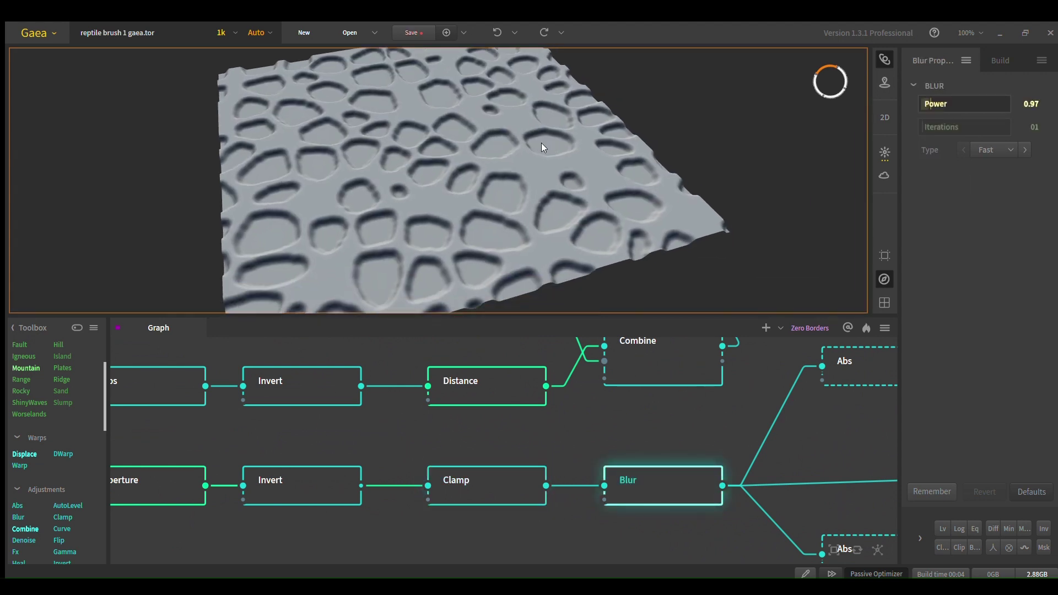
{"action": "scroll", "coordinate": [697, 456], "scroll_direction": "down", "scroll_amount": 3}
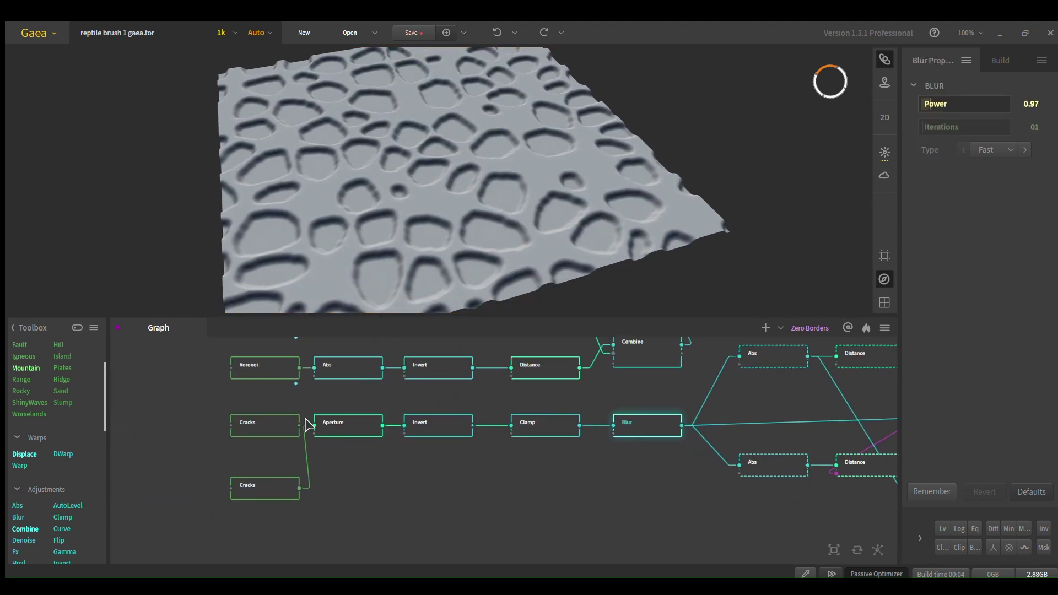
{"action": "left_click_drag", "start_coordinate": [274, 515], "coordinate": [664, 428]}
{"action": "left_click_drag", "start_coordinate": [636, 535], "coordinate": [248, 400]}
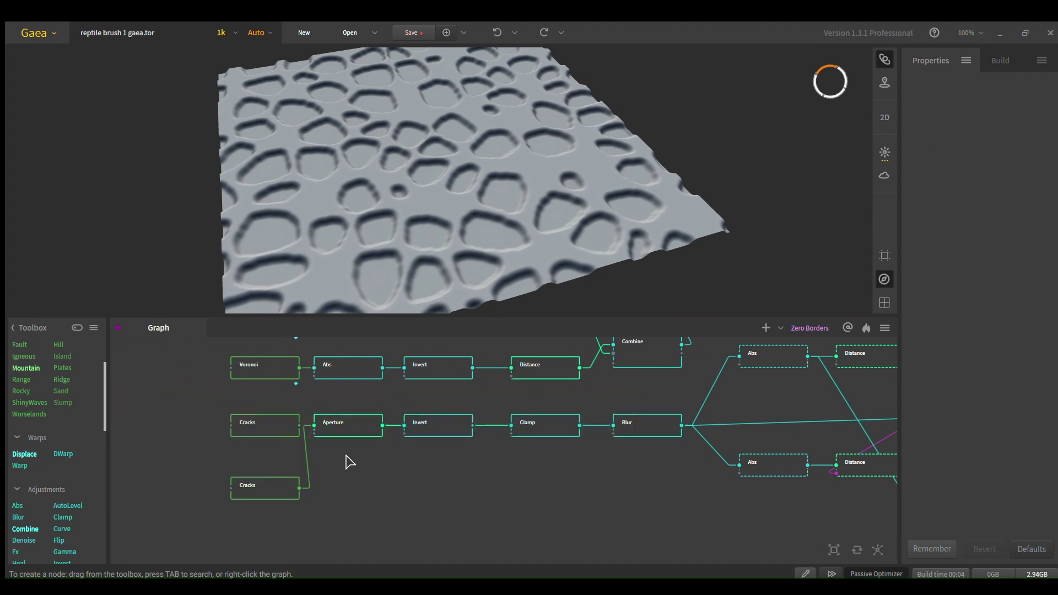
- Return to the Aperture node in the Cracks chain and inspect its holes from above
{"action": "left_click", "coordinate": [375, 426]}
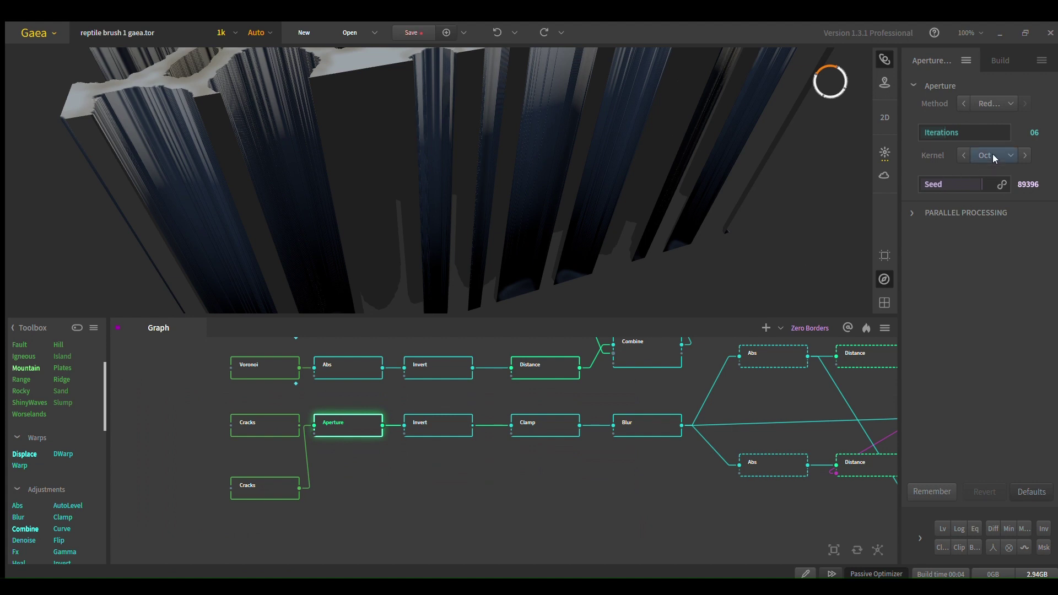
{"action": "left_click_drag", "start_coordinate": [742, 160], "coordinate": [601, 193]}
{"action": "scroll", "coordinate": [600, 190], "scroll_direction": "down", "scroll_amount": 3}
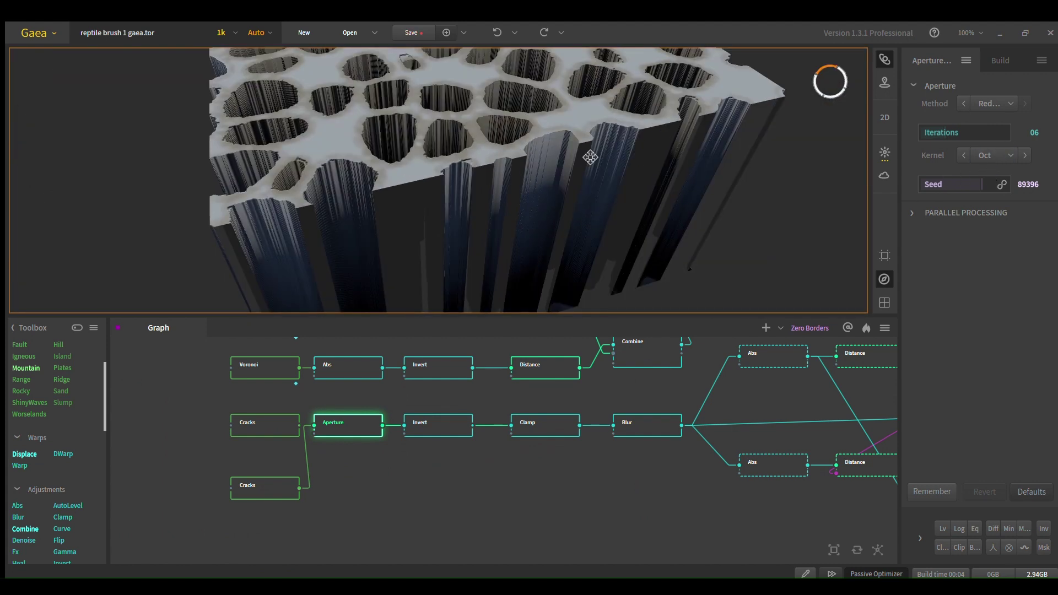
{"action": "left_click_drag", "start_coordinate": [590, 157], "coordinate": [592, 220]}
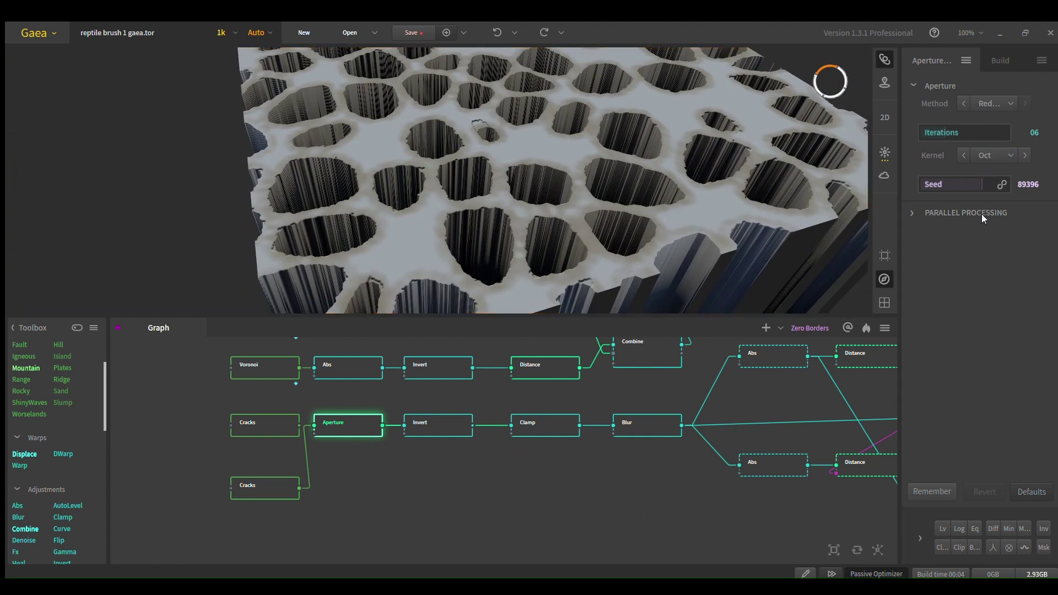
- Preview the Blur node ending the Cracks chain and the upper Abs node it feeds
{"action": "left_click_drag", "start_coordinate": [262, 524], "coordinate": [685, 417]}
{"action": "mouse_move", "coordinate": [663, 486]}
{"action": "middle_mouse_down"}
{"action": "mouse_move", "coordinate": [472, 515]}
{"action": "mouse_move", "coordinate": [305, 517]}
{"action": "mouse_move", "coordinate": [421, 489]}
{"action": "middle_mouse_up"}
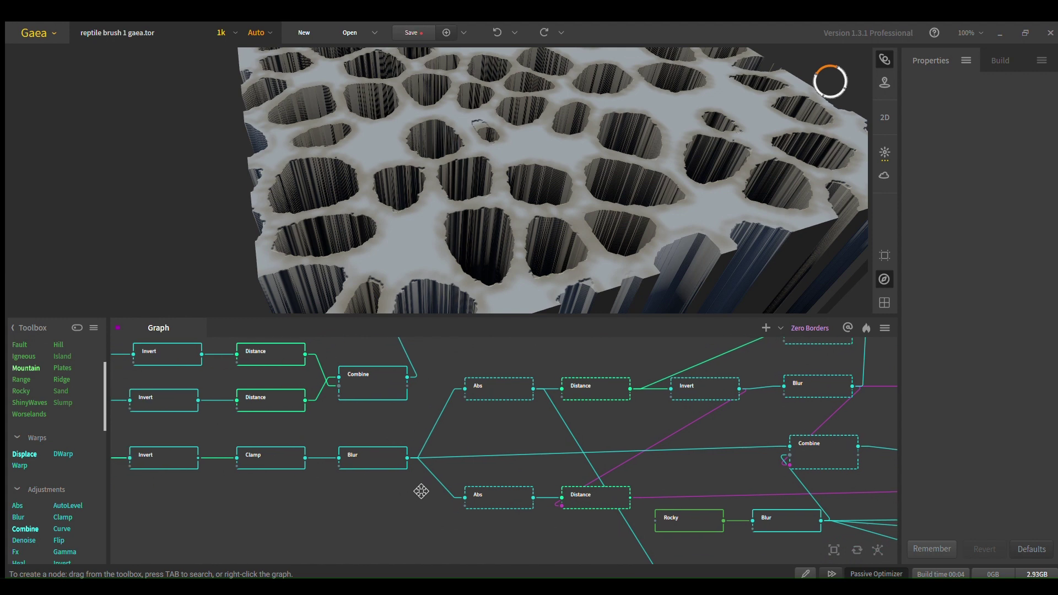
{"action": "left_click", "coordinate": [373, 466]}
{"action": "middle_click_drag", "start_coordinate": [469, 462], "coordinate": [430, 472]}
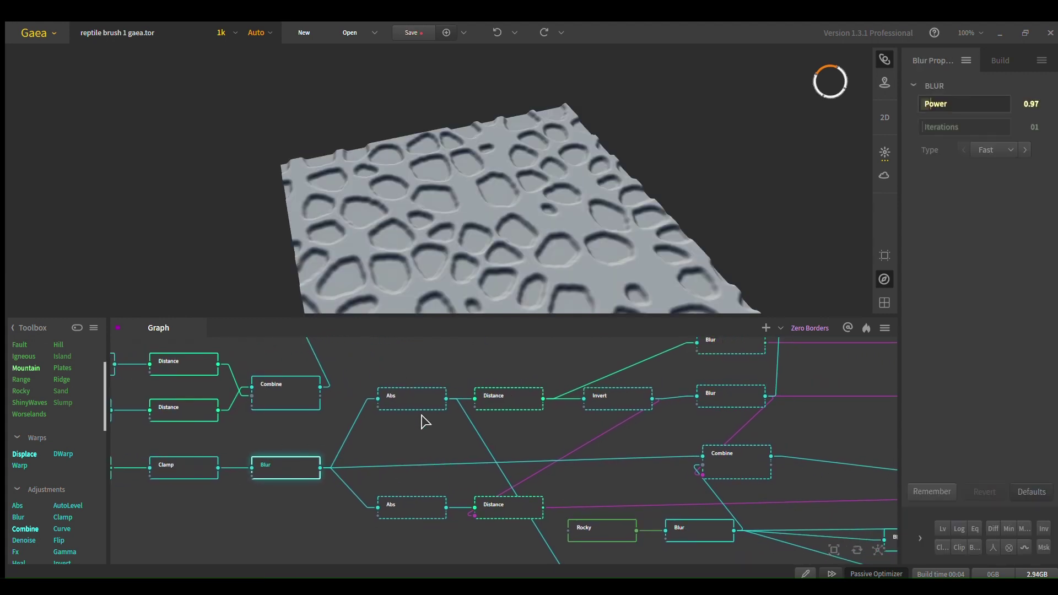
{"action": "left_click", "coordinate": [413, 403]}
{"action": "middle_click_drag", "start_coordinate": [461, 288], "coordinate": [480, 244]}
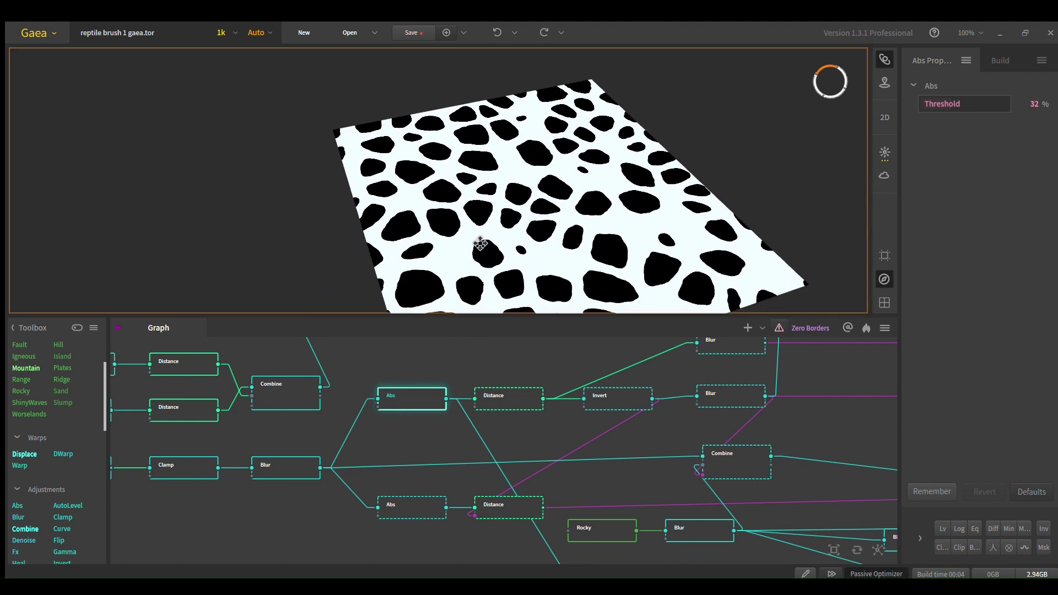
- Preview the Combine node that joins the Cracks chain's Blur with the Rocky branch, and inspect its textured scales up close
{"action": "left_click", "coordinate": [729, 463]}
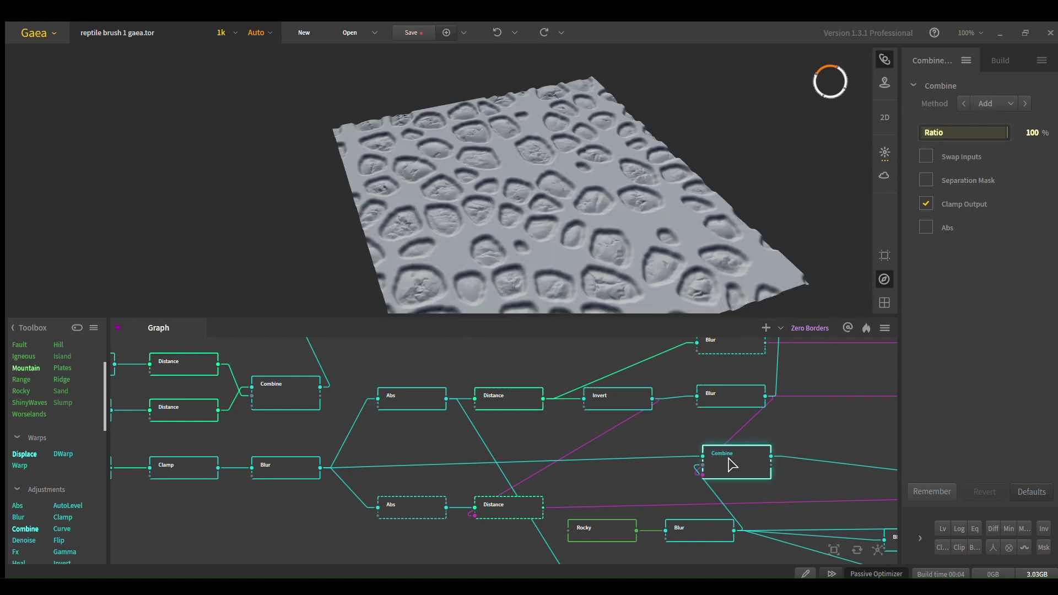
{"action": "middle_click_drag", "start_coordinate": [652, 292], "coordinate": [600, 253]}
{"action": "scroll", "coordinate": [591, 243], "scroll_direction": "up", "scroll_amount": 5}
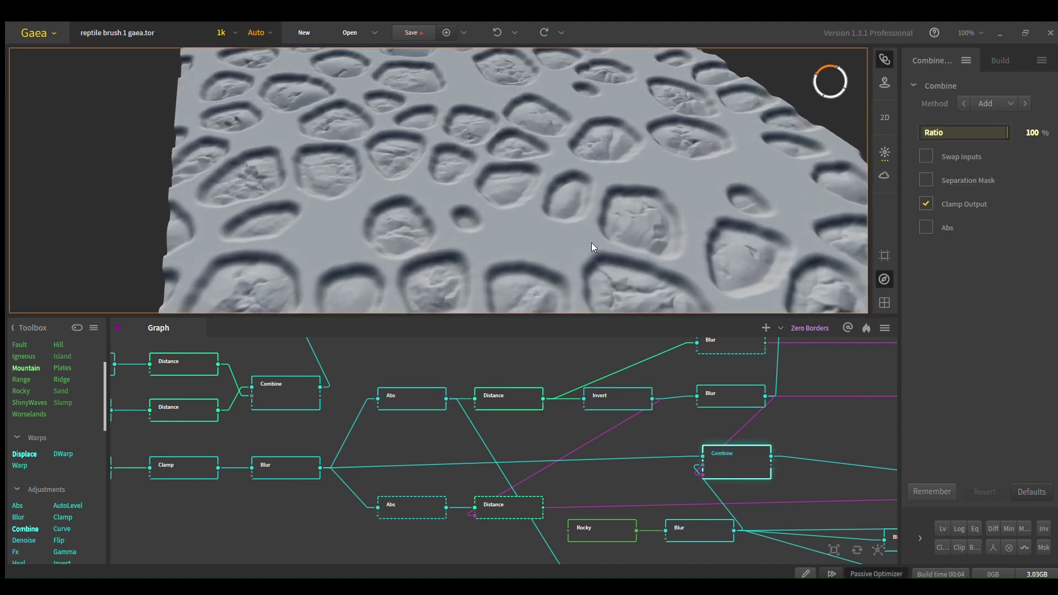
{"action": "middle_click_drag", "start_coordinate": [662, 465], "coordinate": [574, 461]}
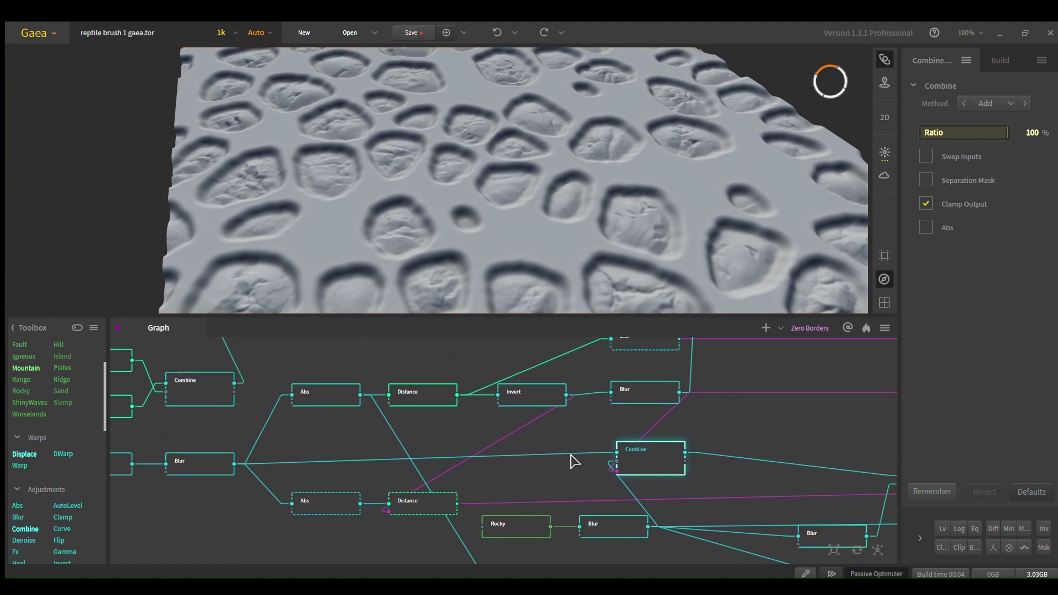
{"action": "scroll", "coordinate": [572, 458], "scroll_direction": "down", "scroll_amount": 3}
{"action": "middle_click_drag", "start_coordinate": [536, 260], "coordinate": [592, 247]}
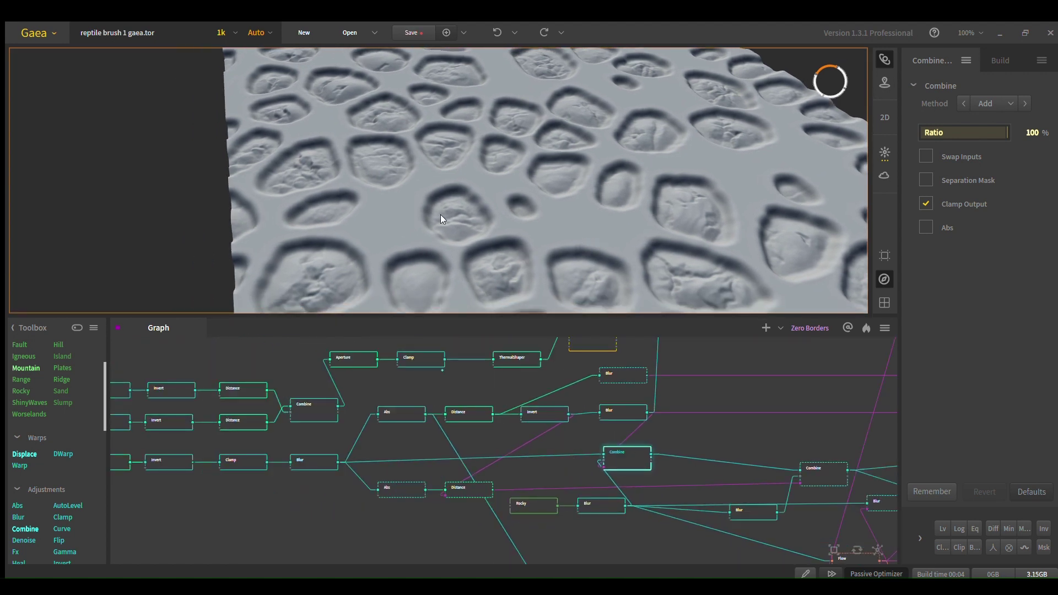
- Preview the Rocky node and the Blur node directly after it
{"action": "scroll", "coordinate": [550, 454], "scroll_direction": "up", "scroll_amount": 1}
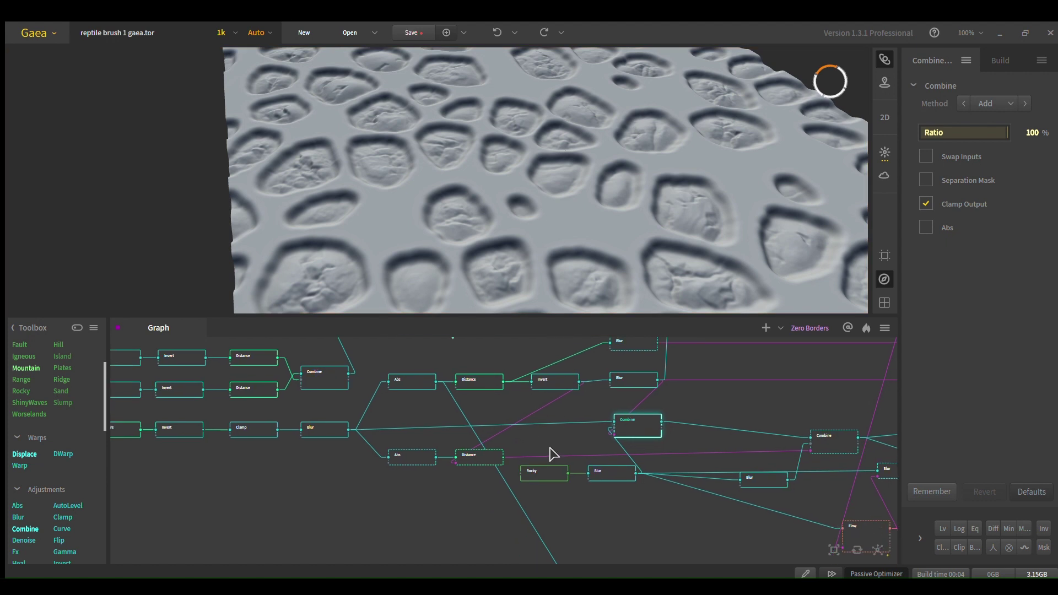
{"action": "scroll", "coordinate": [609, 454], "scroll_direction": "up", "scroll_amount": 1}
{"action": "left_click", "coordinate": [540, 483]}
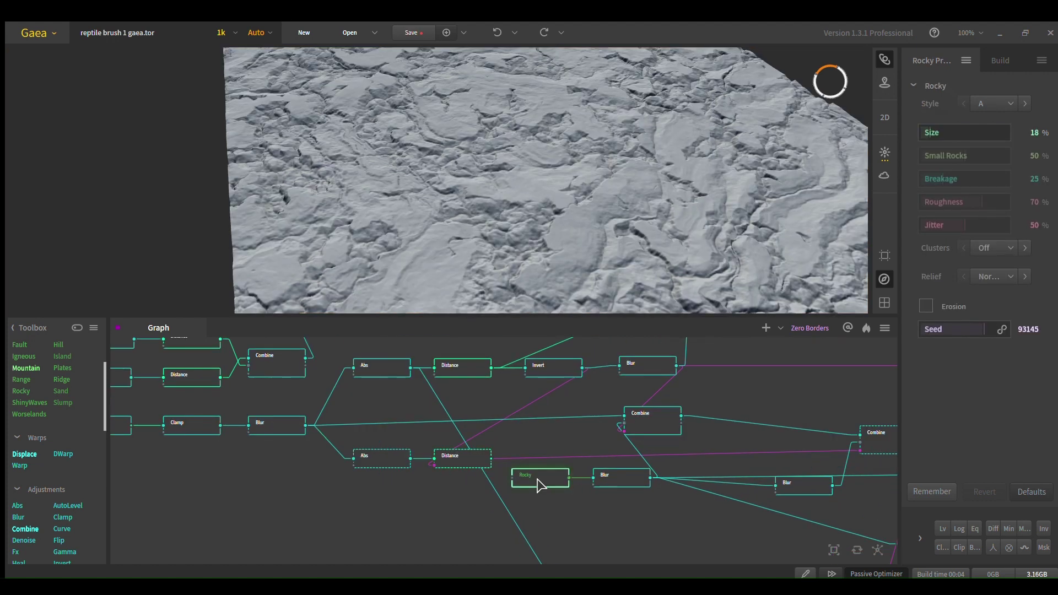
{"action": "left_click", "coordinate": [612, 475]}
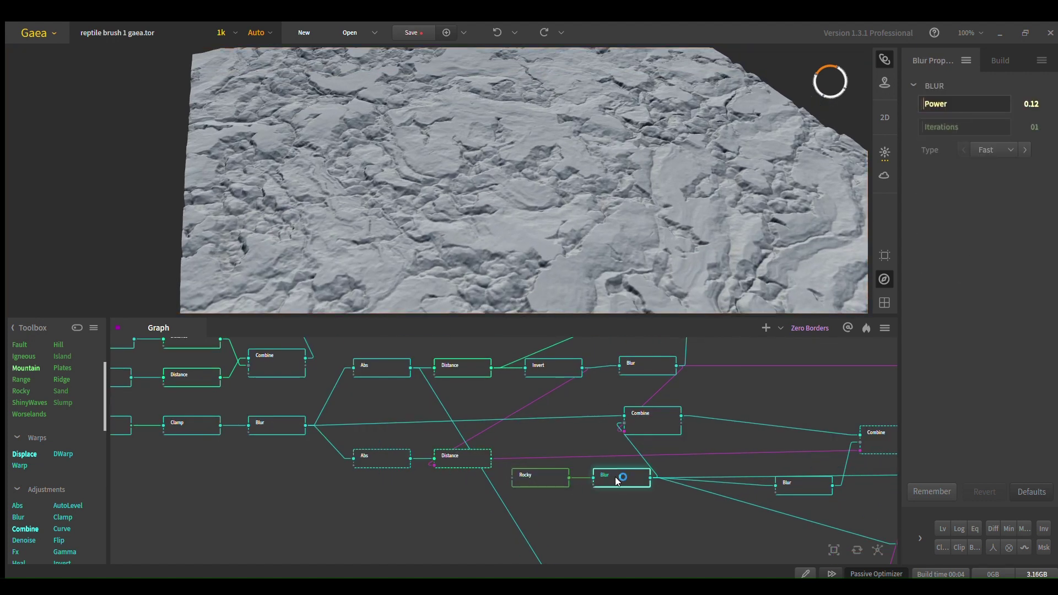
- Compare the Combine node's preview with that of the Blur node ending the Cracks chain
{"action": "left_click", "coordinate": [638, 422]}
{"action": "left_click", "coordinate": [267, 424]}
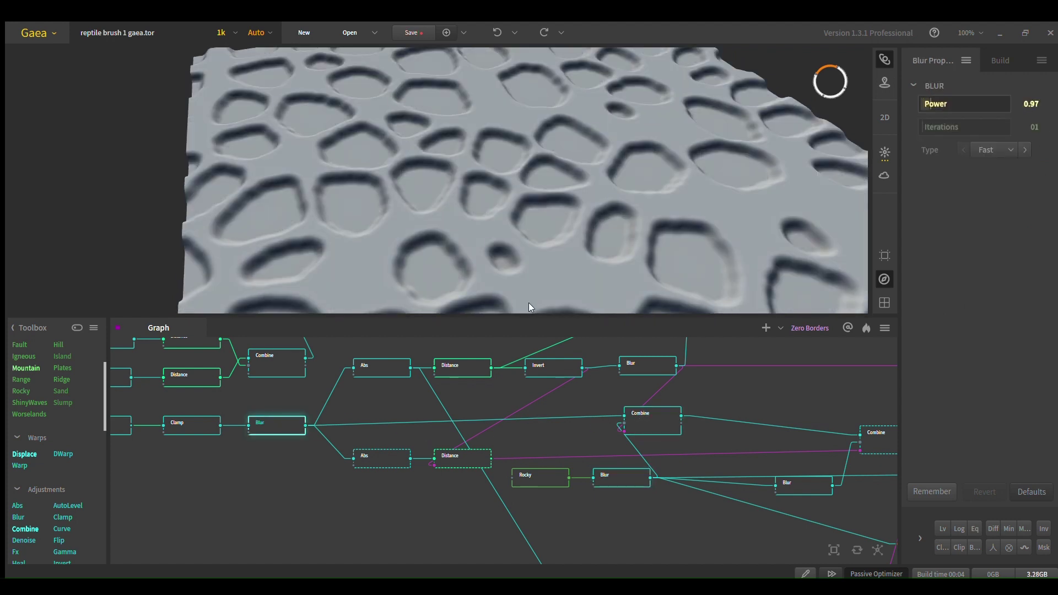
{"action": "left_click", "coordinate": [656, 422]}
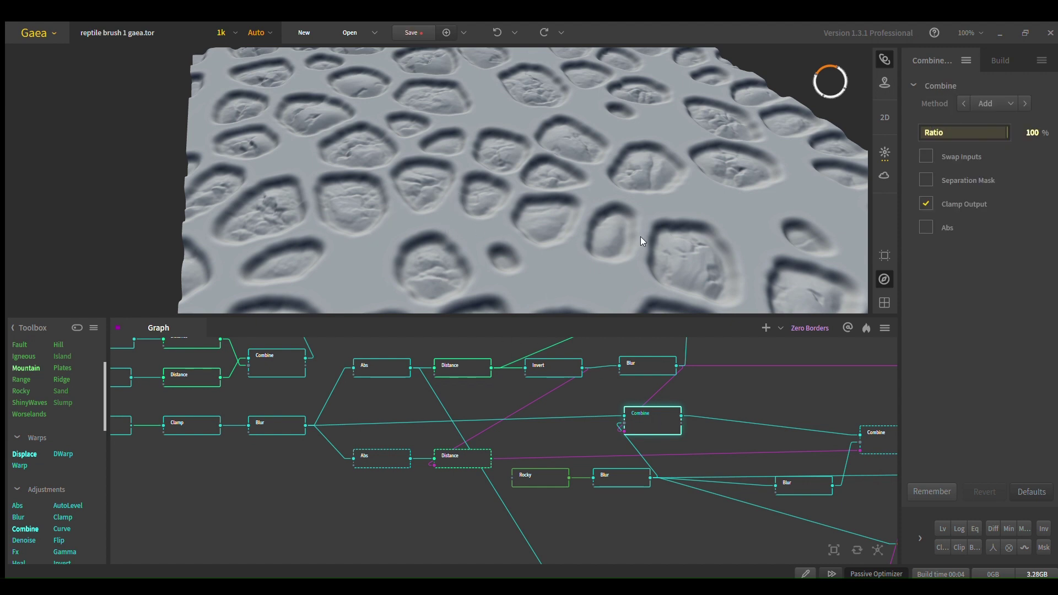
- Trace the Combine node's mask connection back to the upper Abs node, previewing that Abs and the Blur node feeding it
{"action": "left_click", "coordinate": [667, 386]}
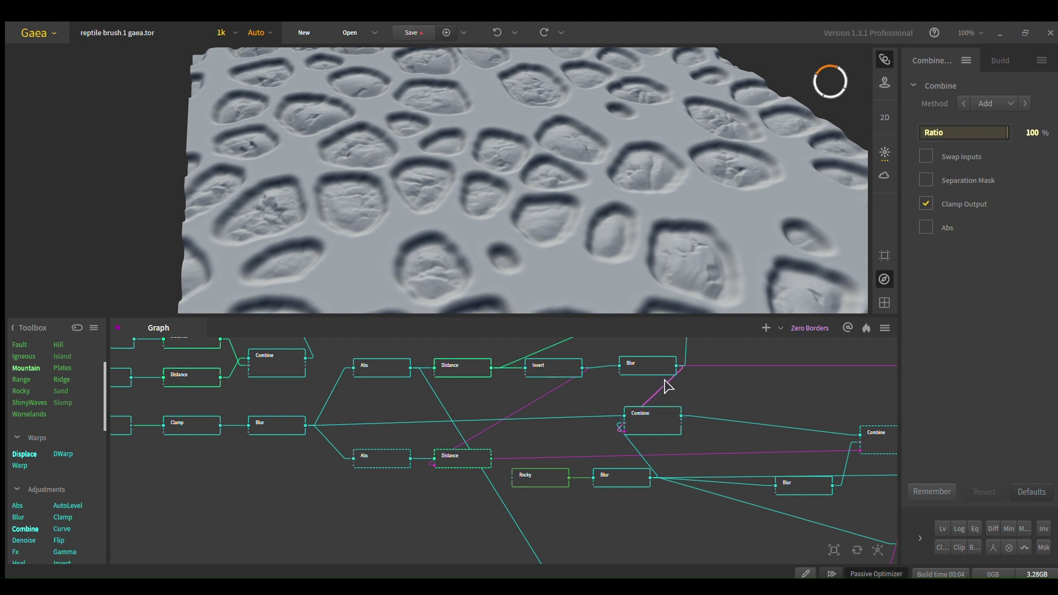
{"action": "middle_click_drag", "start_coordinate": [662, 396], "coordinate": [643, 418]}
{"action": "left_click_drag", "start_coordinate": [620, 409], "coordinate": [375, 380]}
{"action": "left_click", "coordinate": [383, 393]}
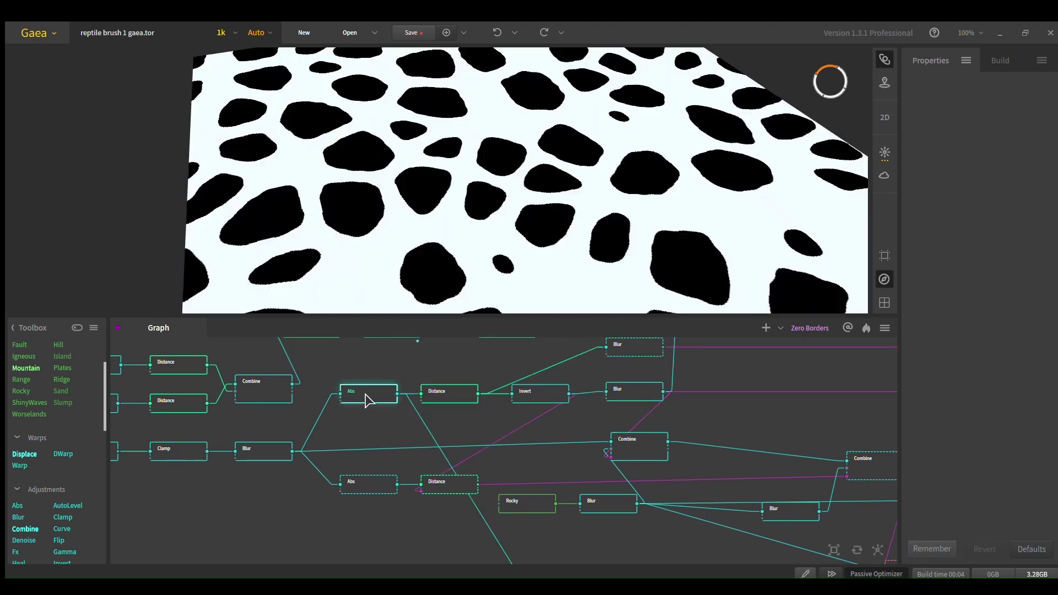
{"action": "left_click", "coordinate": [263, 440]}
{"action": "left_click", "coordinate": [265, 448]}
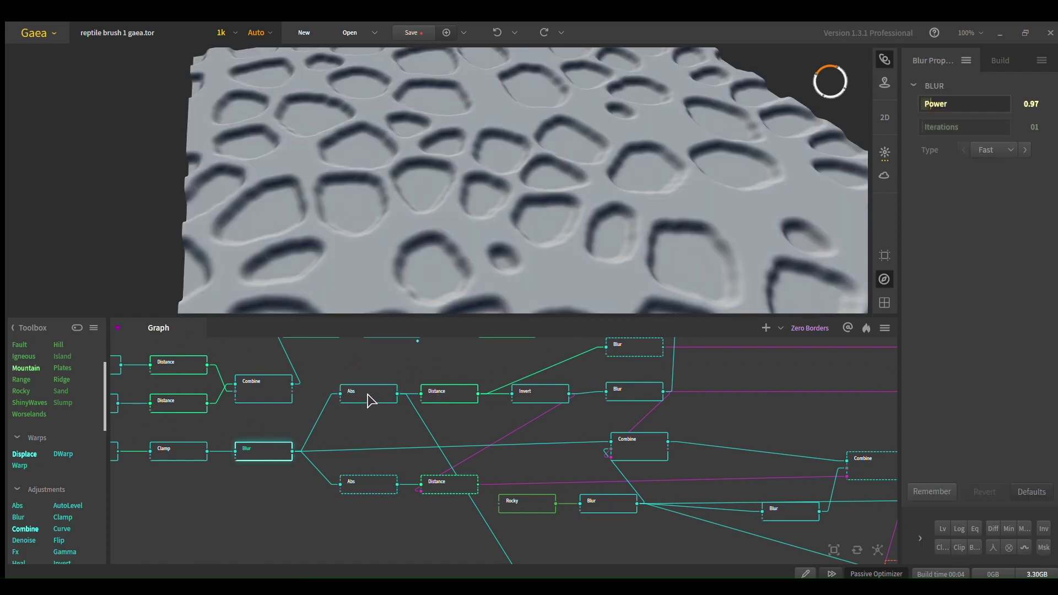
- Preview each node of the upper mask chain from Abs through Distance and Invert to Blur, and return to the Distance preview
{"action": "left_click", "coordinate": [372, 397]}
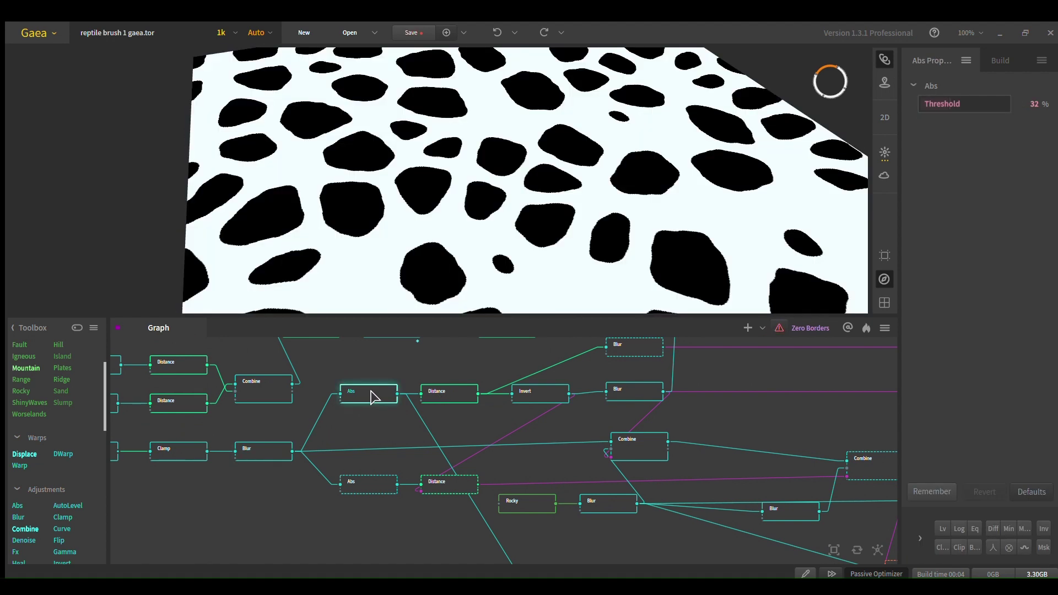
{"action": "left_click", "coordinate": [439, 401]}
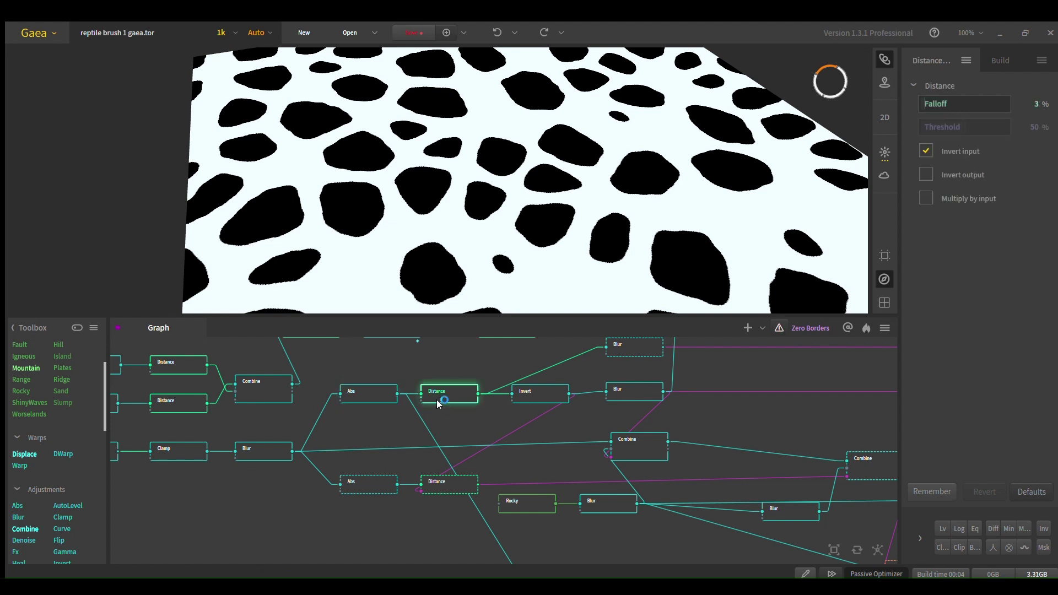
{"action": "left_click", "coordinate": [539, 404]}
{"action": "left_click", "coordinate": [644, 395]}
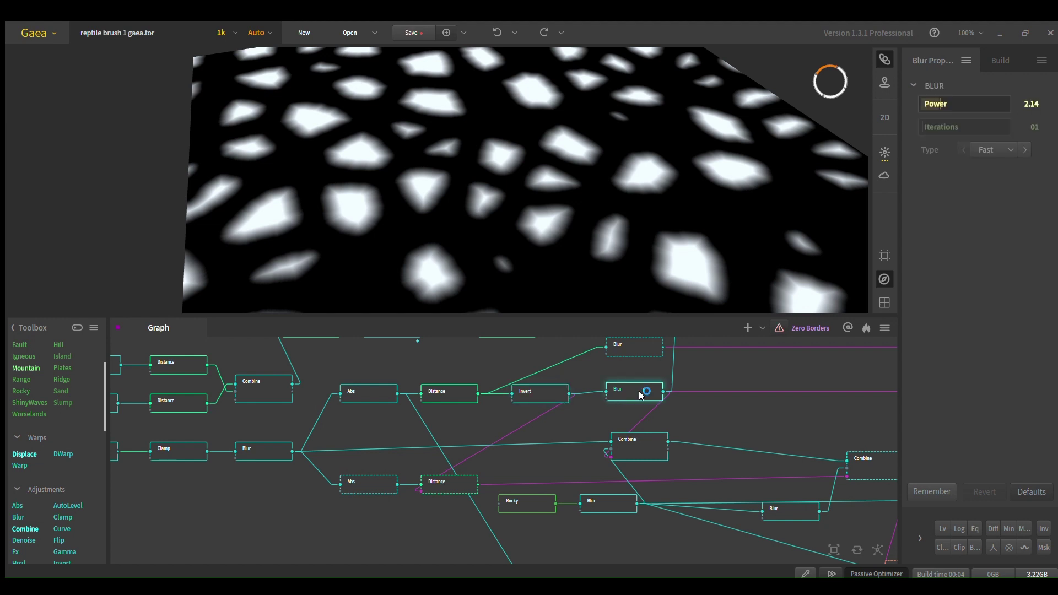
{"action": "left_click", "coordinate": [447, 396]}
{"action": "left_click_drag", "start_coordinate": [447, 412], "coordinate": [475, 420]}
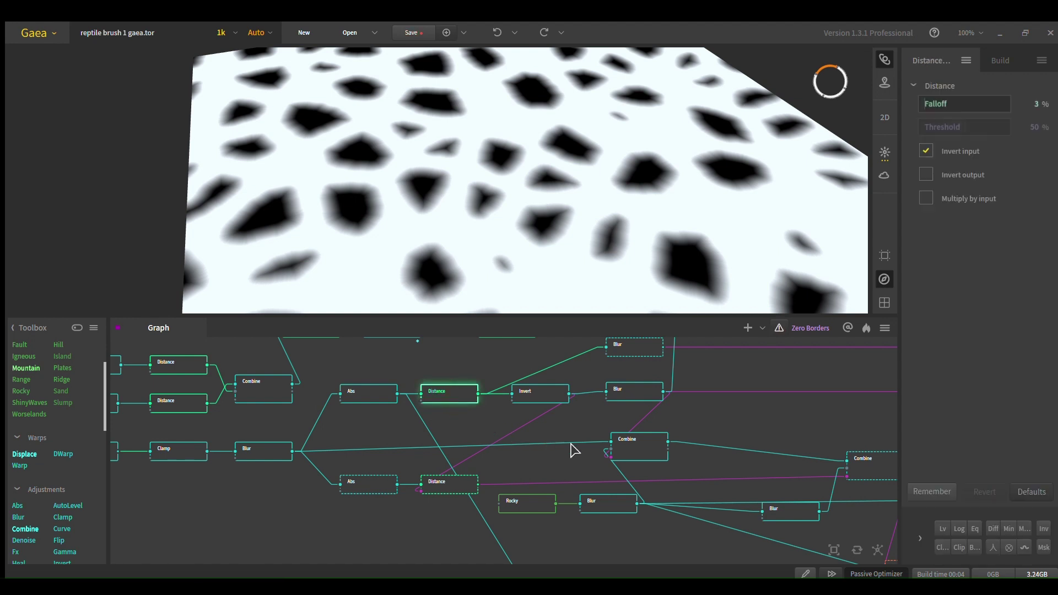
- Preview the Add-method Combine masked by the upper chain and inspect the rocky texture inside its scales from several angles
{"action": "left_click", "coordinate": [640, 452]}
{"action": "middle_click_drag", "start_coordinate": [465, 179], "coordinate": [447, 186]}
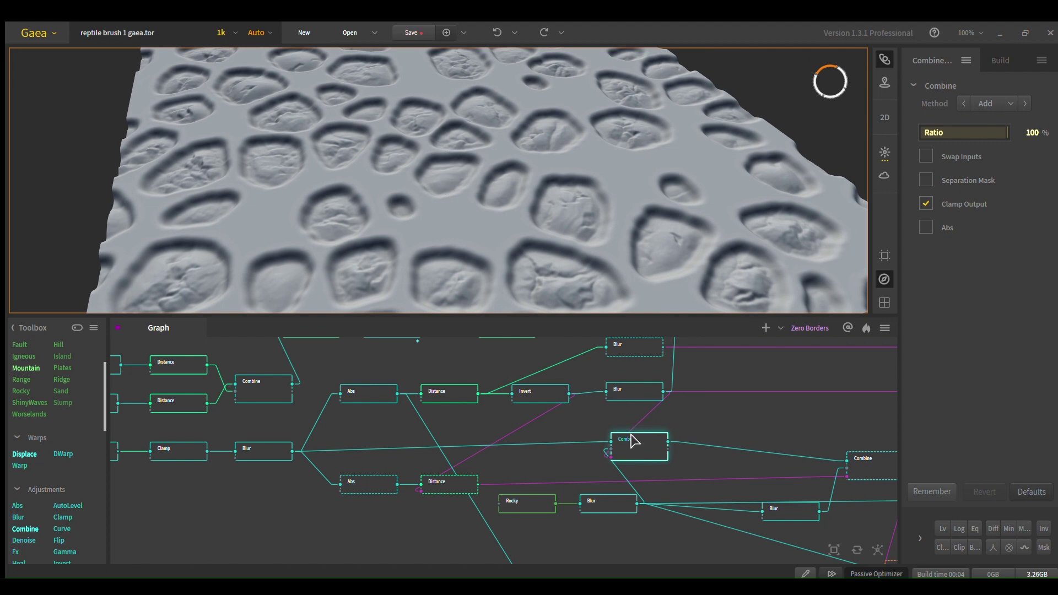
{"action": "middle_click_drag", "start_coordinate": [544, 180], "coordinate": [497, 194]}
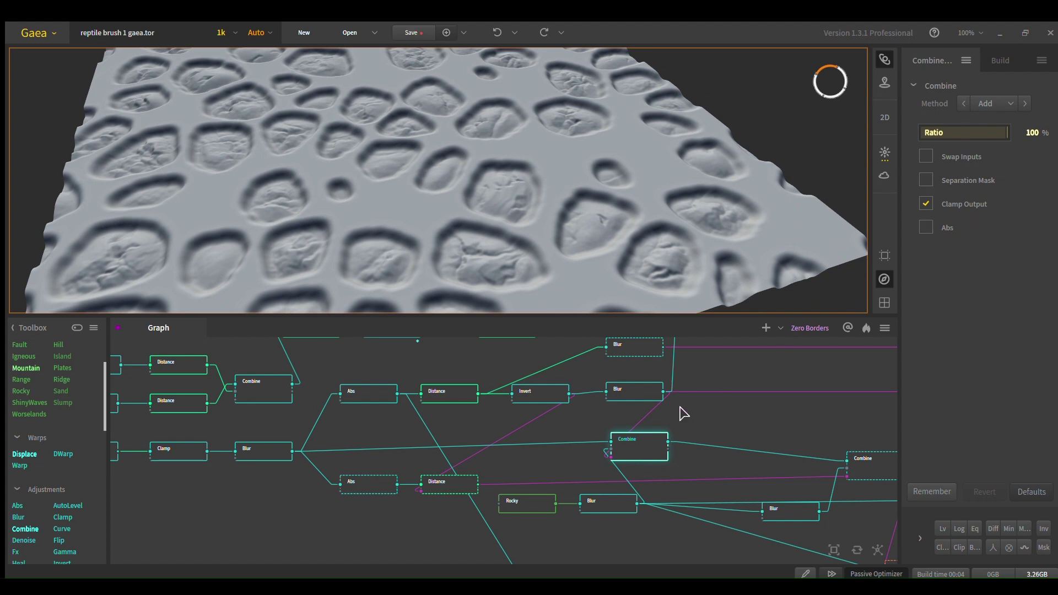
{"action": "mouse_move", "coordinate": [527, 256]}
{"action": "middle_mouse_down"}
{"action": "mouse_move", "coordinate": [563, 229]}
{"action": "mouse_move", "coordinate": [542, 247]}
{"action": "middle_mouse_up"}
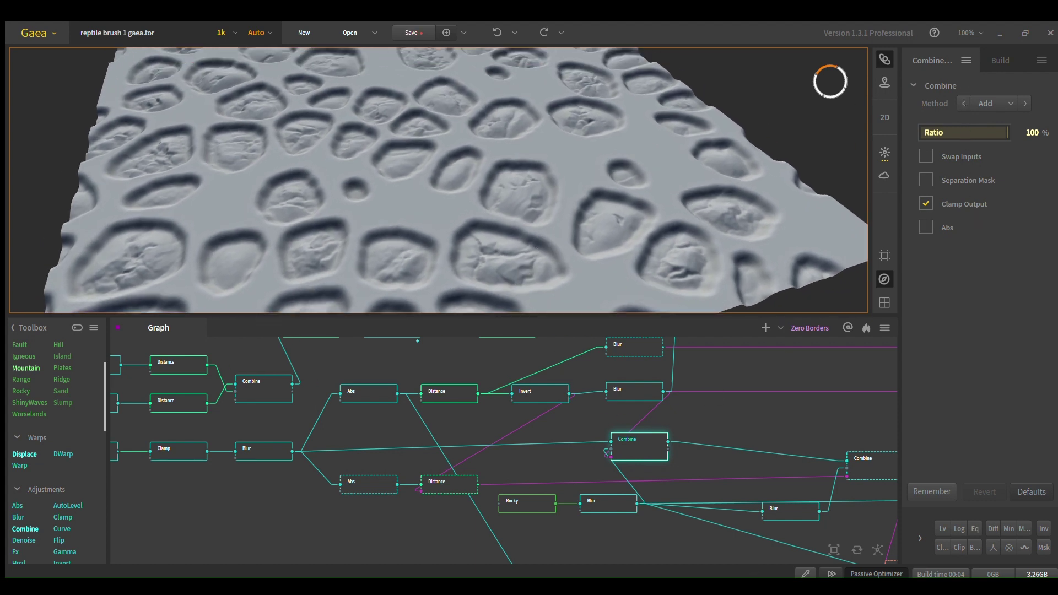
- Preview the lower Abs node and the Distance node it feeds, which masks the second Combine
{"action": "middle_click_drag", "start_coordinate": [657, 466], "coordinate": [518, 470]}
{"action": "scroll", "coordinate": [517, 471], "scroll_direction": "down", "scroll_amount": 1}
{"action": "middle_click_drag", "start_coordinate": [415, 472], "coordinate": [488, 473]}
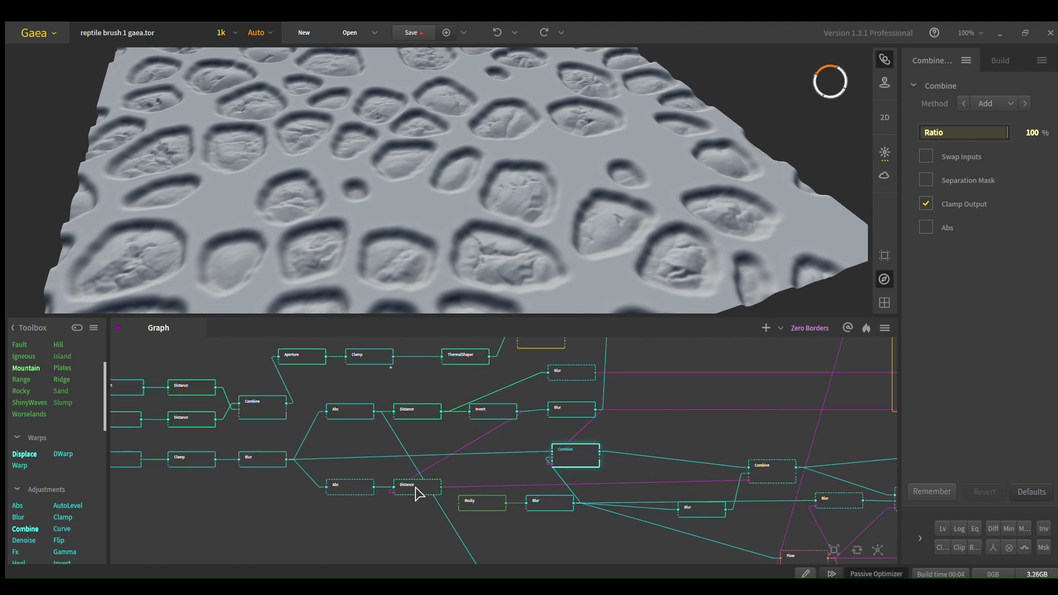
{"action": "left_click", "coordinate": [413, 489]}
{"action": "left_click", "coordinate": [368, 489]}
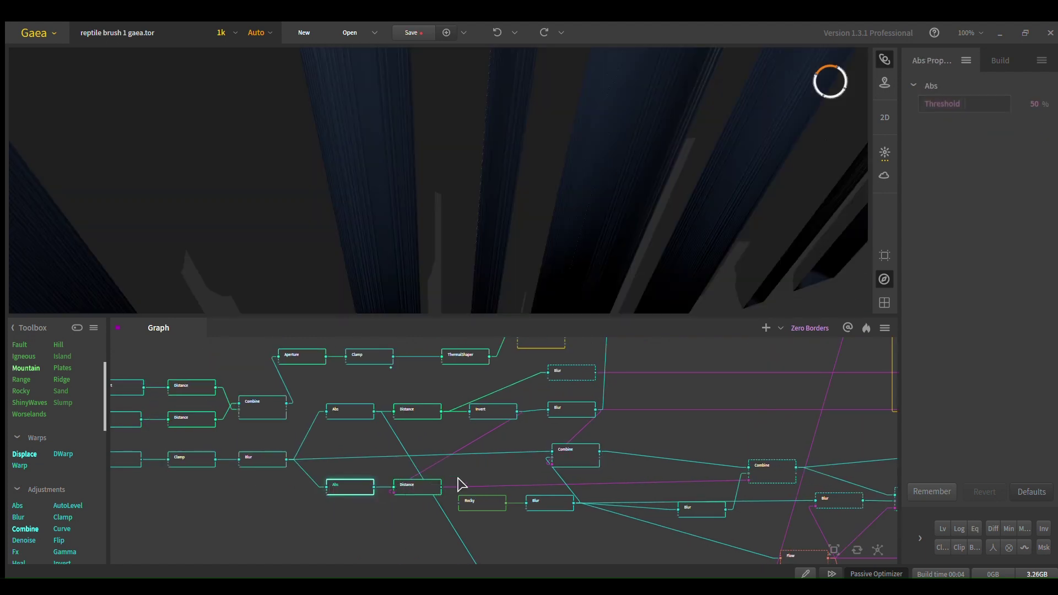
{"action": "middle_click_drag", "start_coordinate": [463, 485], "coordinate": [406, 465]}
{"action": "left_click", "coordinate": [369, 467]}
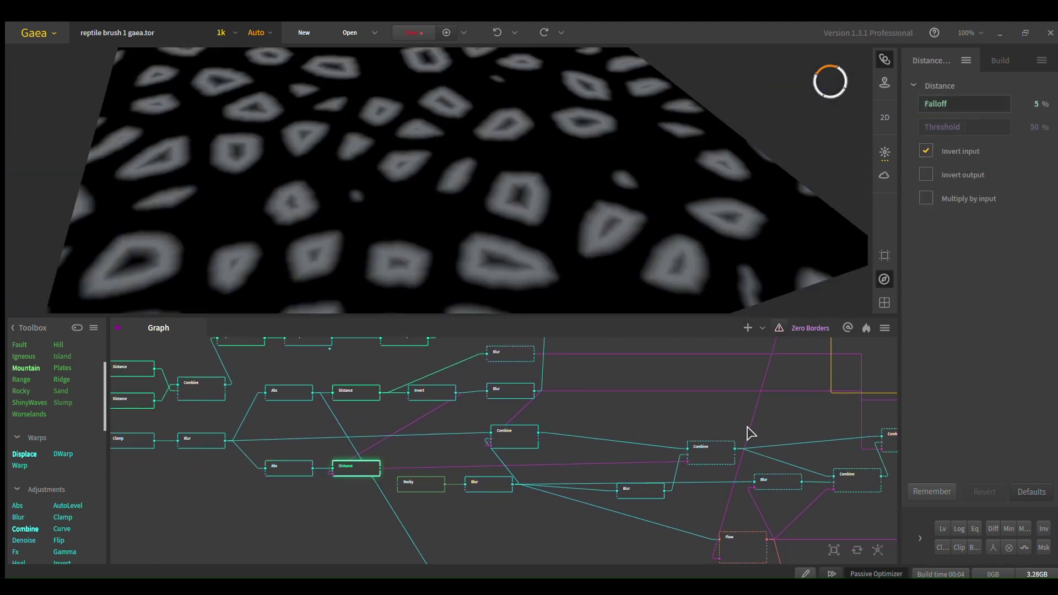
- Compare the Blend-method Combine repeatedly with the Add-method Combine that feeds it
{"action": "left_click", "coordinate": [706, 451]}
{"action": "middle_click_drag", "start_coordinate": [618, 417], "coordinate": [592, 444]}
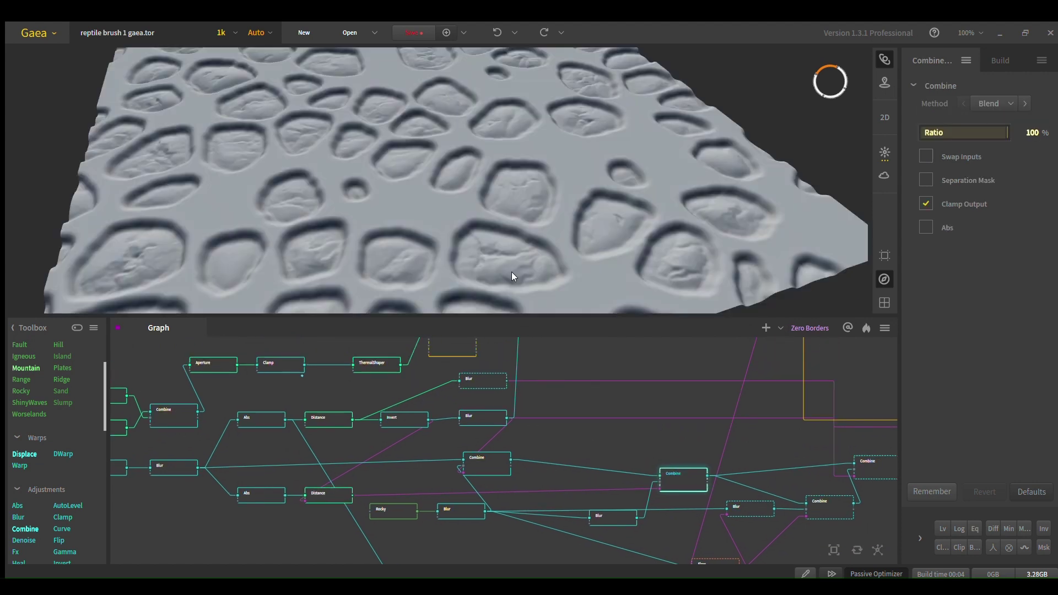
{"action": "scroll", "coordinate": [591, 473], "scroll_direction": "up", "scroll_amount": 2}
{"action": "left_click", "coordinate": [438, 467]}
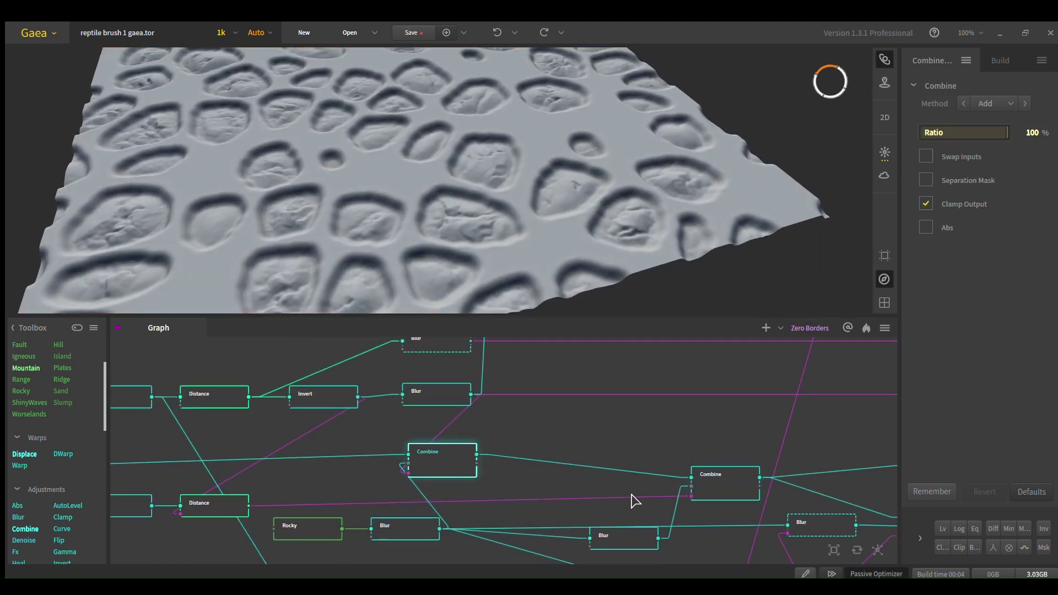
{"action": "left_click", "coordinate": [709, 478]}
{"action": "left_click", "coordinate": [448, 453]}
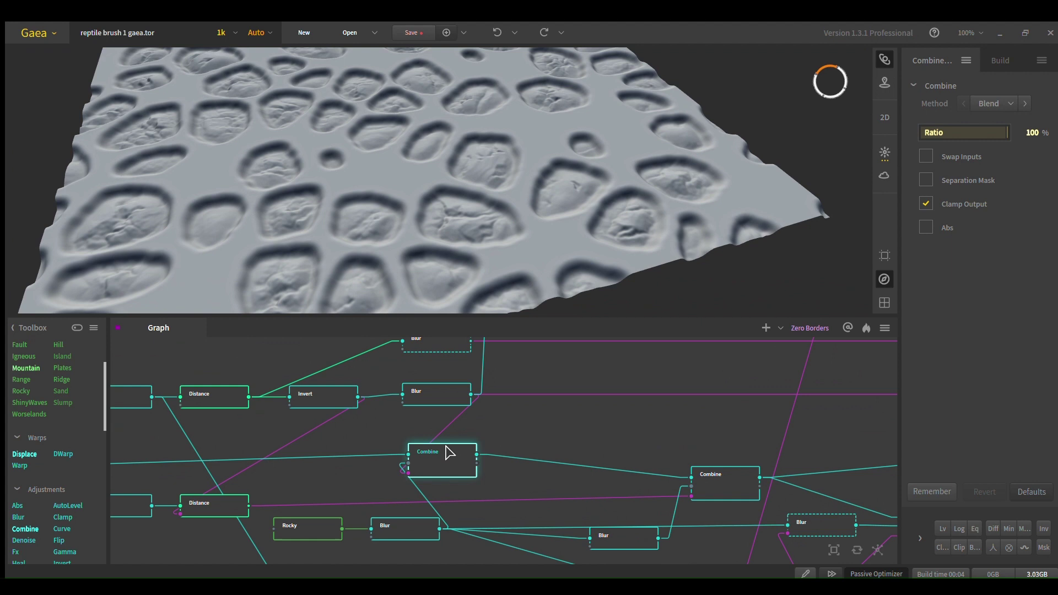
{"action": "left_click", "coordinate": [721, 487]}
{"action": "left_click", "coordinate": [433, 458]}
{"action": "left_click", "coordinate": [703, 476]}
- Inspect the Add and Blend Combine results up close from a low viewing angle
{"action": "left_click", "coordinate": [428, 456]}
{"action": "scroll", "coordinate": [483, 221], "scroll_direction": "up", "scroll_amount": 5}
{"action": "left_click_drag", "start_coordinate": [493, 197], "coordinate": [528, 237]}
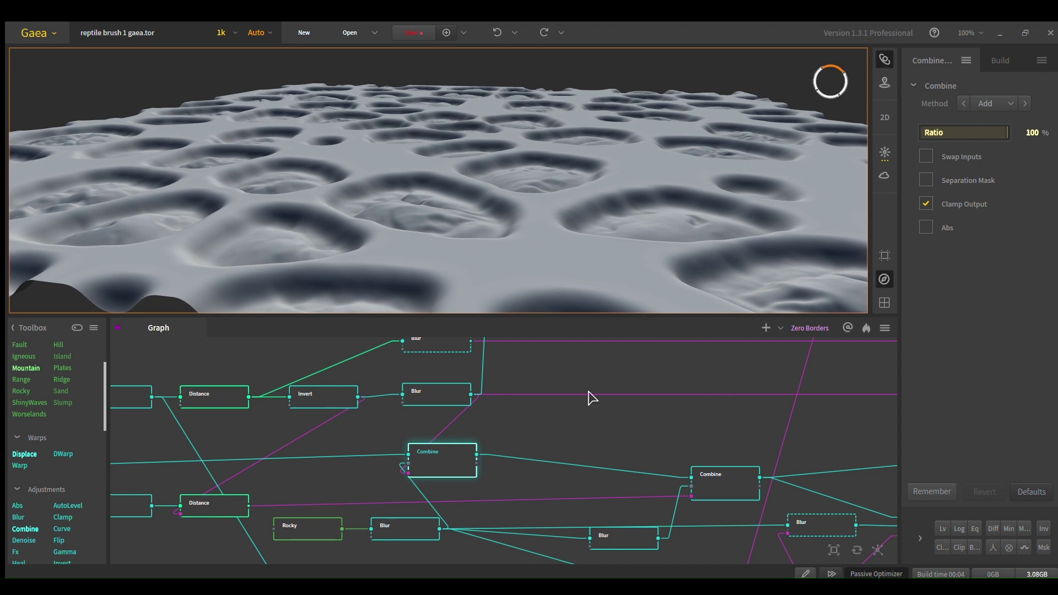
{"action": "left_click", "coordinate": [709, 492]}
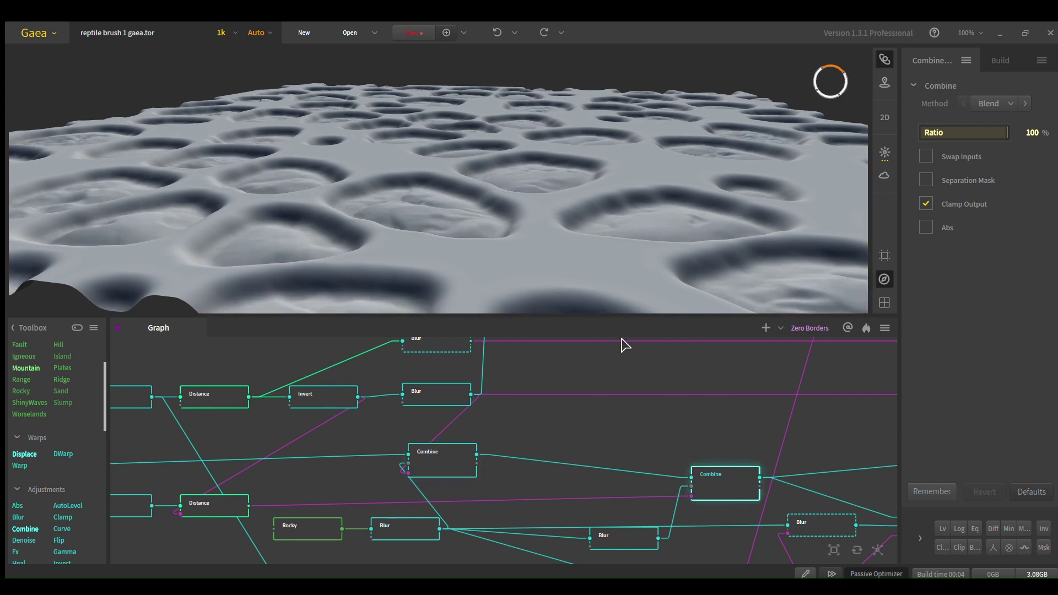
{"action": "left_click_drag", "start_coordinate": [632, 273], "coordinate": [653, 104]}
- Preview the lower Abs and Distance mask nodes again, and view the Blend Combine they mask across the whole terrain
{"action": "left_click_drag", "start_coordinate": [596, 464], "coordinate": [640, 448]}
{"action": "scroll", "coordinate": [593, 462], "scroll_direction": "down", "scroll_amount": 1}
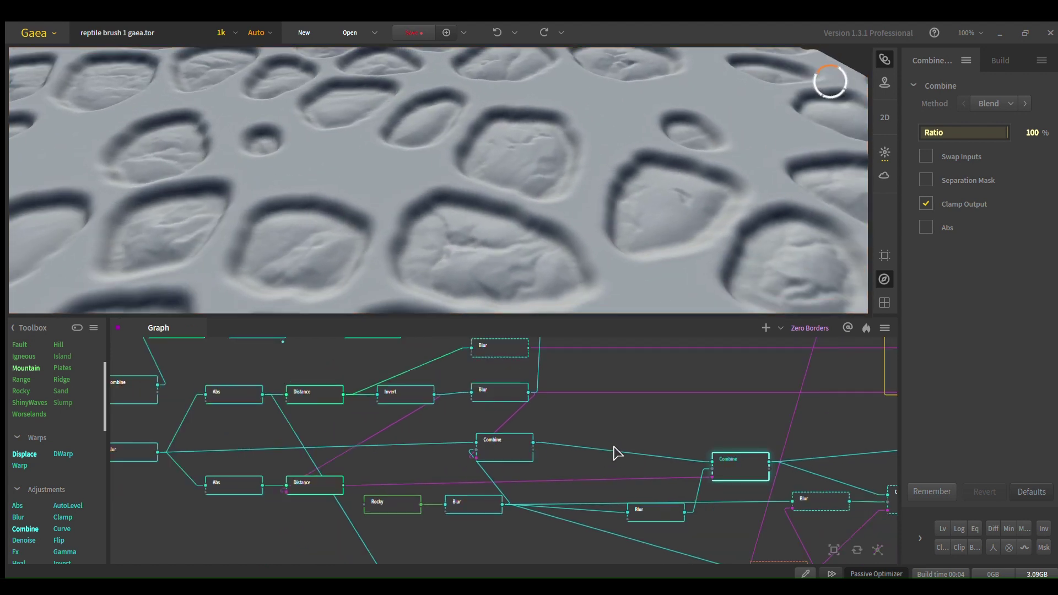
{"action": "left_click", "coordinate": [303, 485]}
{"action": "left_click", "coordinate": [229, 488]}
{"action": "scroll", "coordinate": [458, 243], "scroll_direction": "down", "scroll_amount": 5}
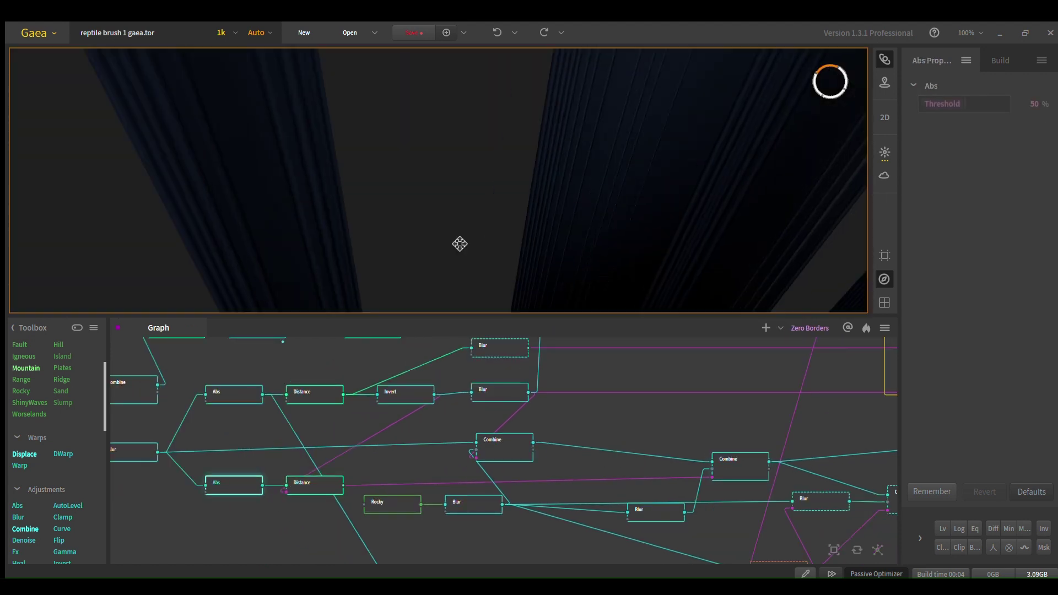
{"action": "left_click", "coordinate": [307, 489]}
{"action": "left_click", "coordinate": [736, 465]}
{"action": "middle_click_drag", "start_coordinate": [489, 189], "coordinate": [516, 172]}
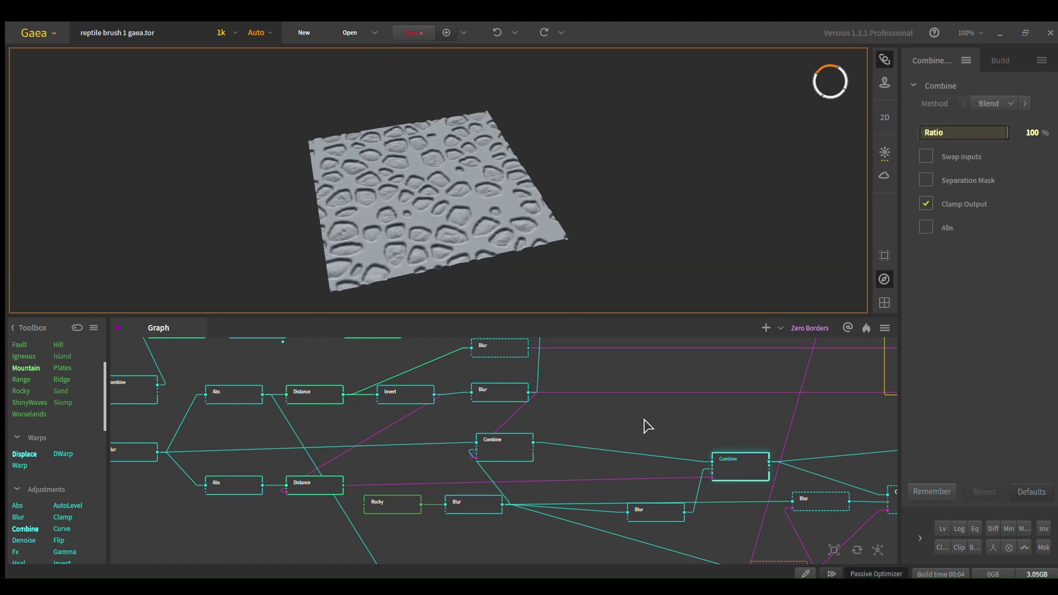
- Preview the Flow node below the Combine chain and compare its map with the Blend Combine's terrain
{"action": "middle_click_drag", "start_coordinate": [734, 515], "coordinate": [651, 505]}
{"action": "left_click", "coordinate": [661, 436]}
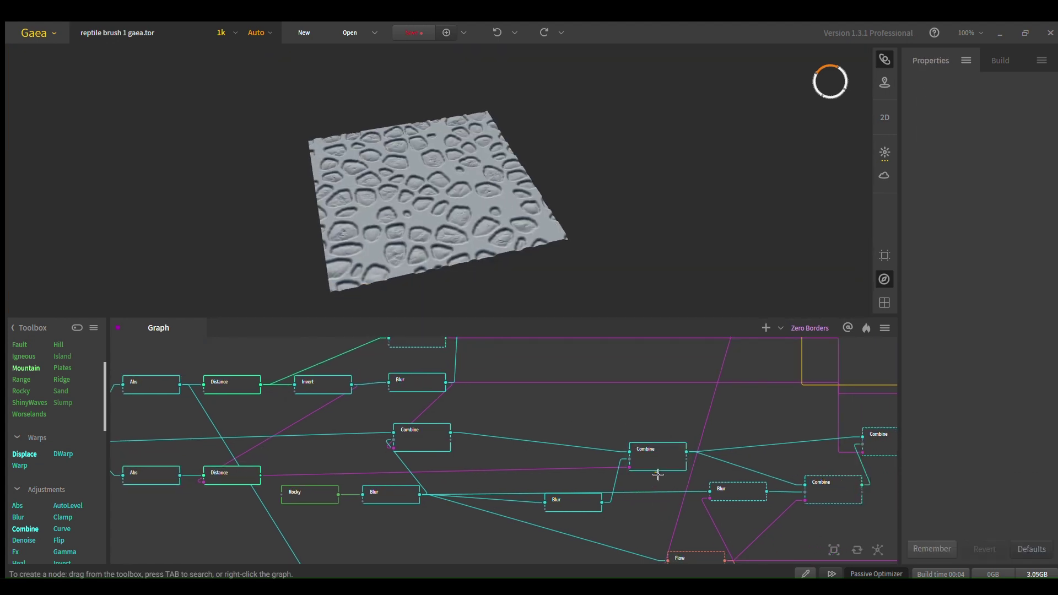
{"action": "middle_click_drag", "start_coordinate": [655, 413], "coordinate": [491, 371]}
{"action": "middle_click_drag", "start_coordinate": [619, 478], "coordinate": [636, 447]}
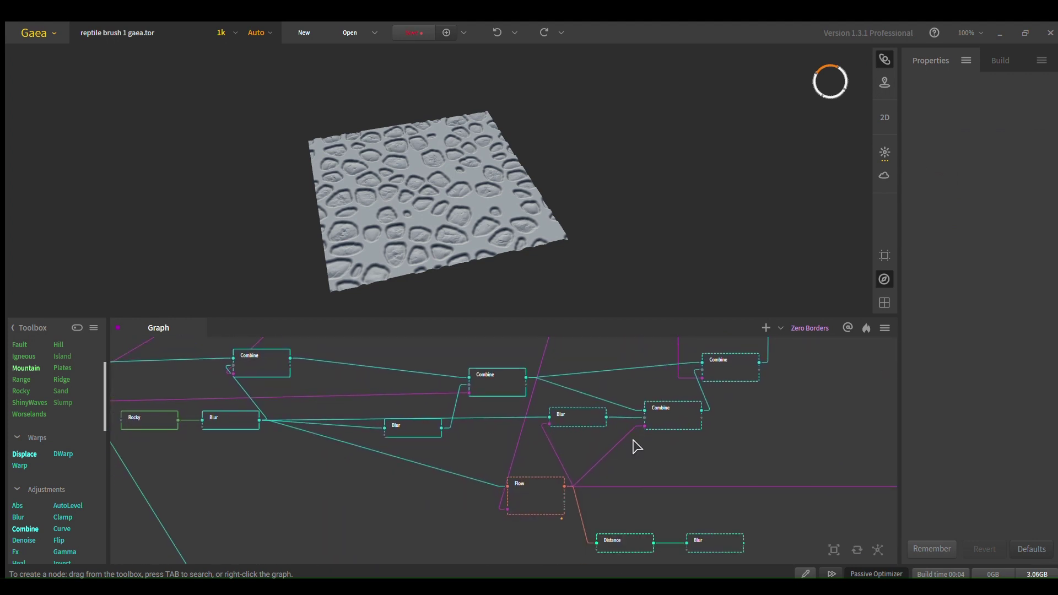
{"action": "left_click", "coordinate": [523, 496]}
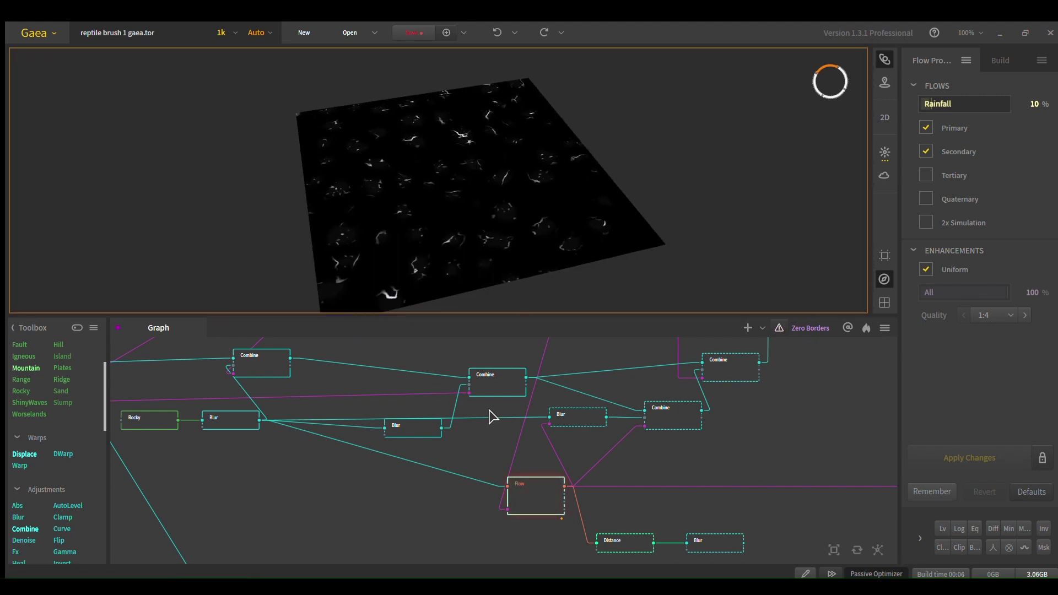
{"action": "middle_click_drag", "start_coordinate": [491, 418], "coordinate": [421, 449]}
{"action": "left_click", "coordinate": [422, 433]}
- Preview the Zero Borders node and examine the flow details on its scales up close
{"action": "middle_click_drag", "start_coordinate": [744, 409], "coordinate": [640, 447]}
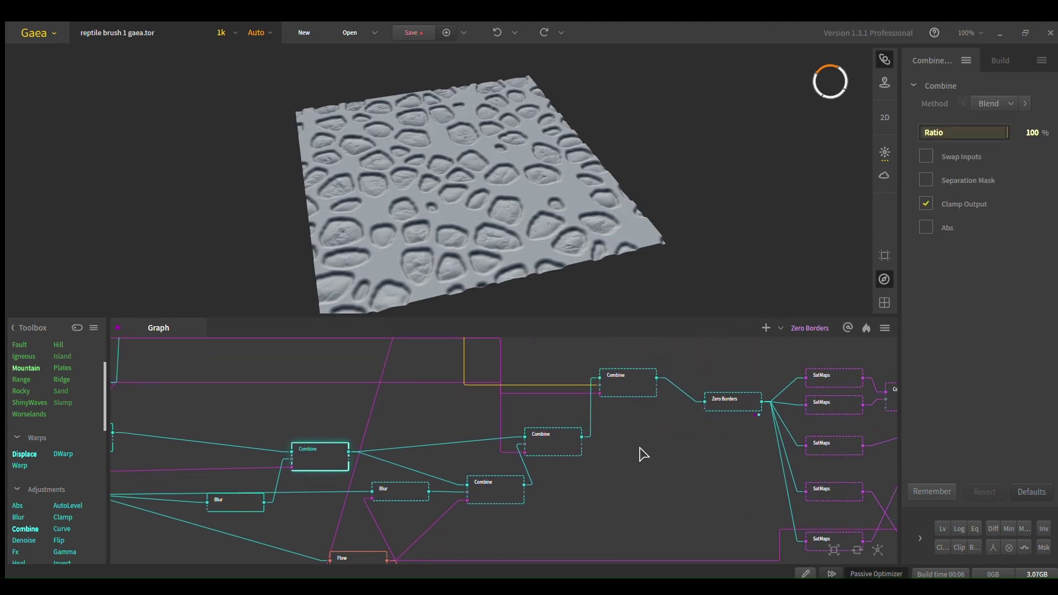
{"action": "left_click", "coordinate": [711, 405]}
{"action": "scroll", "coordinate": [506, 220], "scroll_direction": "up", "scroll_amount": 5}
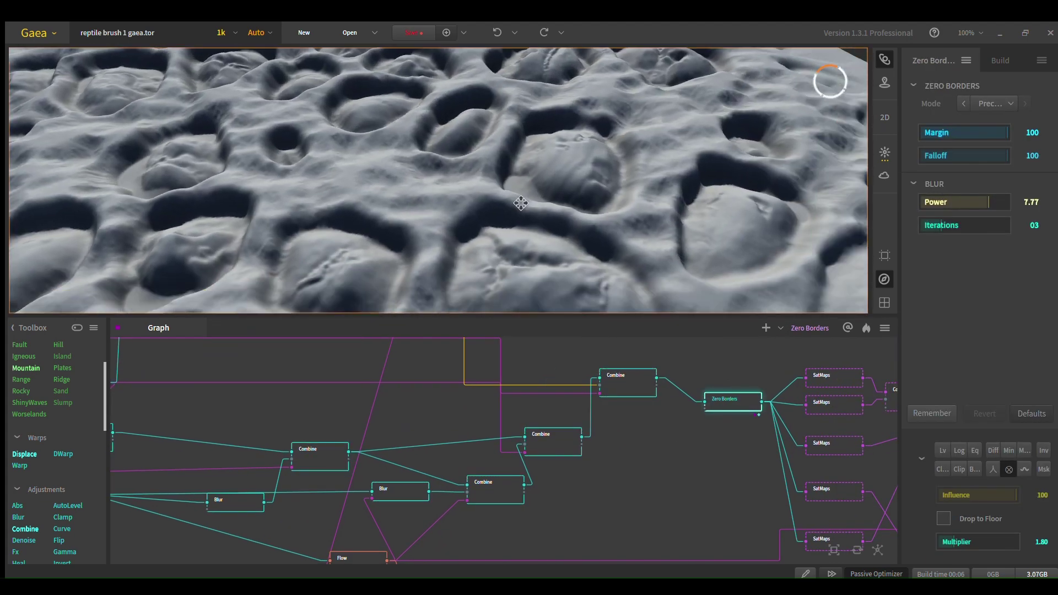
{"action": "middle_click_drag", "start_coordinate": [521, 203], "coordinate": [471, 203]}
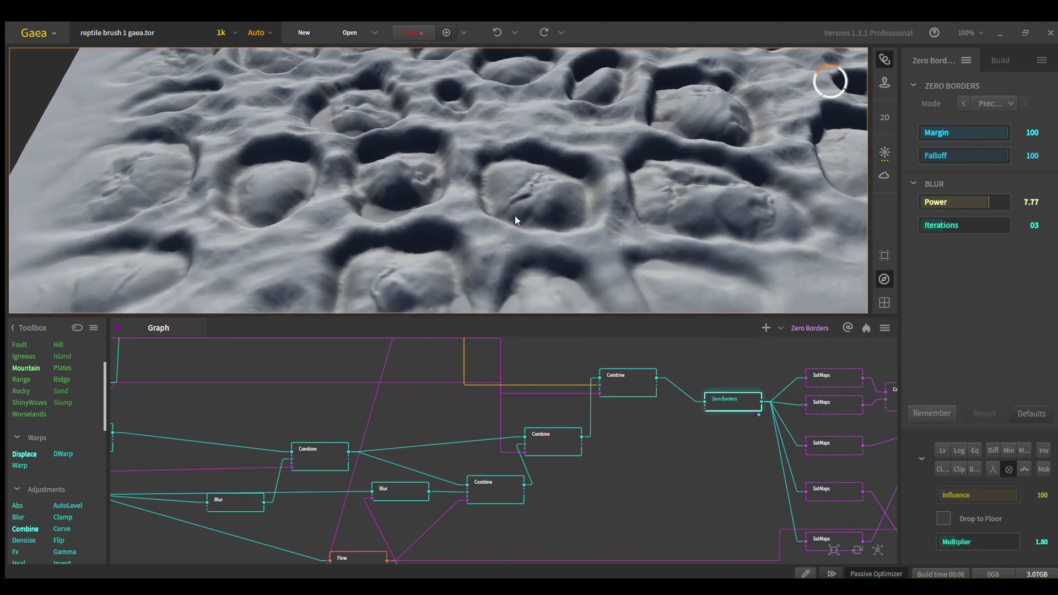
{"action": "scroll", "coordinate": [517, 218], "scroll_direction": "up", "scroll_amount": 5}
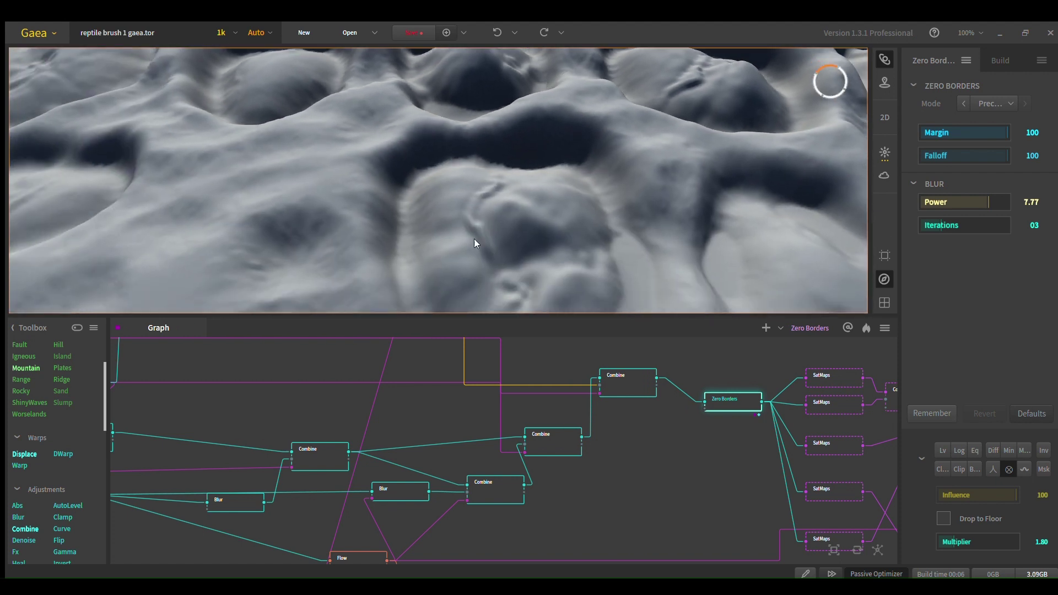
{"action": "middle_click_drag", "start_coordinate": [566, 150], "coordinate": [492, 223]}
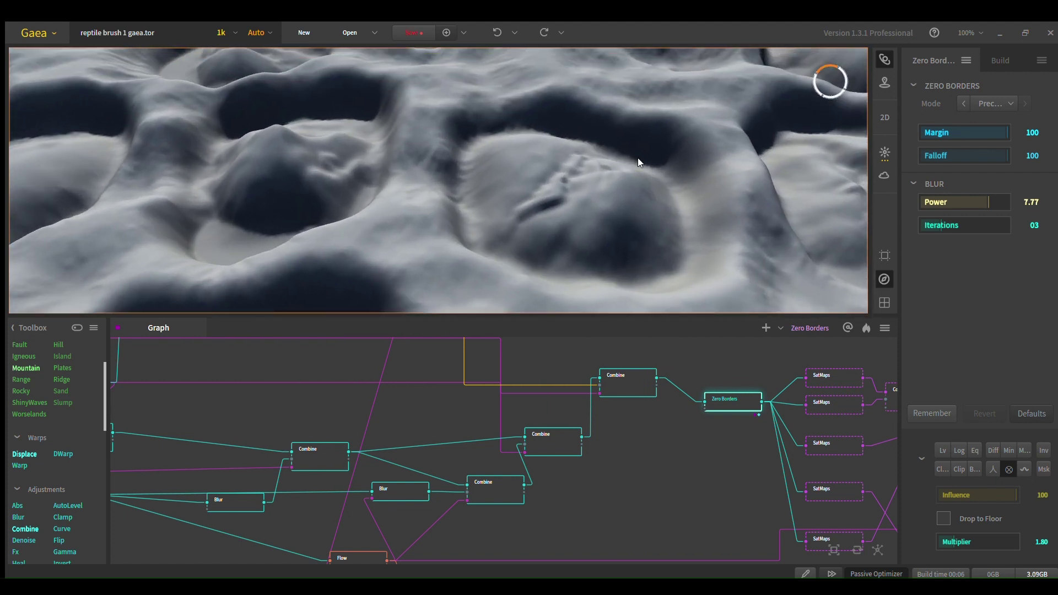
{"action": "middle_click_drag", "start_coordinate": [638, 158], "coordinate": [137, 190]}
{"action": "middle_click_drag", "start_coordinate": [717, 223], "coordinate": [547, 181]}
{"action": "scroll", "coordinate": [546, 181], "scroll_direction": "down", "scroll_amount": 5}
{"action": "middle_click_drag", "start_coordinate": [464, 201], "coordinate": [549, 248]}
- Return to the Flow node and examine its flow lines at close range
{"action": "middle_click_drag", "start_coordinate": [444, 522], "coordinate": [631, 445]}
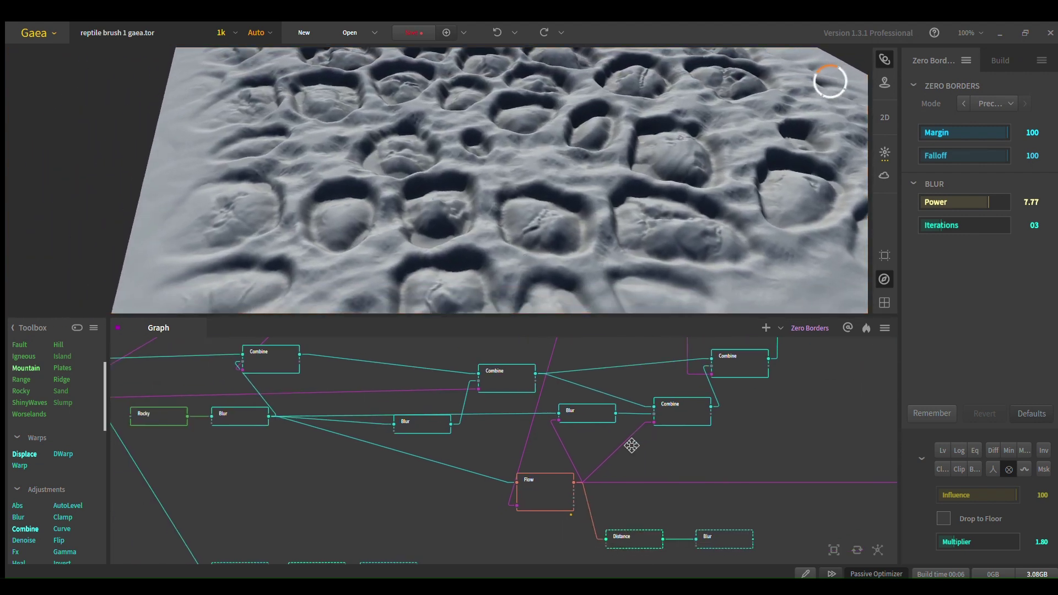
{"action": "left_click", "coordinate": [540, 482]}
{"action": "left_click_drag", "start_coordinate": [559, 254], "coordinate": [556, 189]}
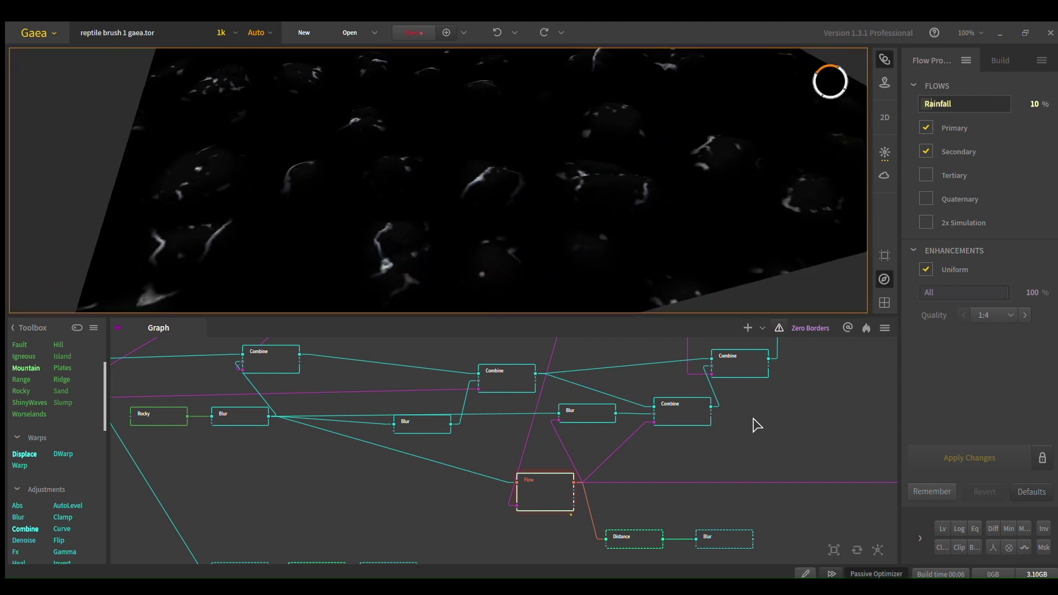
- Compare the Zero Borders terrain with the Flow map, and preview the Rocky branch's Blur that feeds the Flow node
{"action": "middle_click_drag", "start_coordinate": [757, 425], "coordinate": [661, 479]}
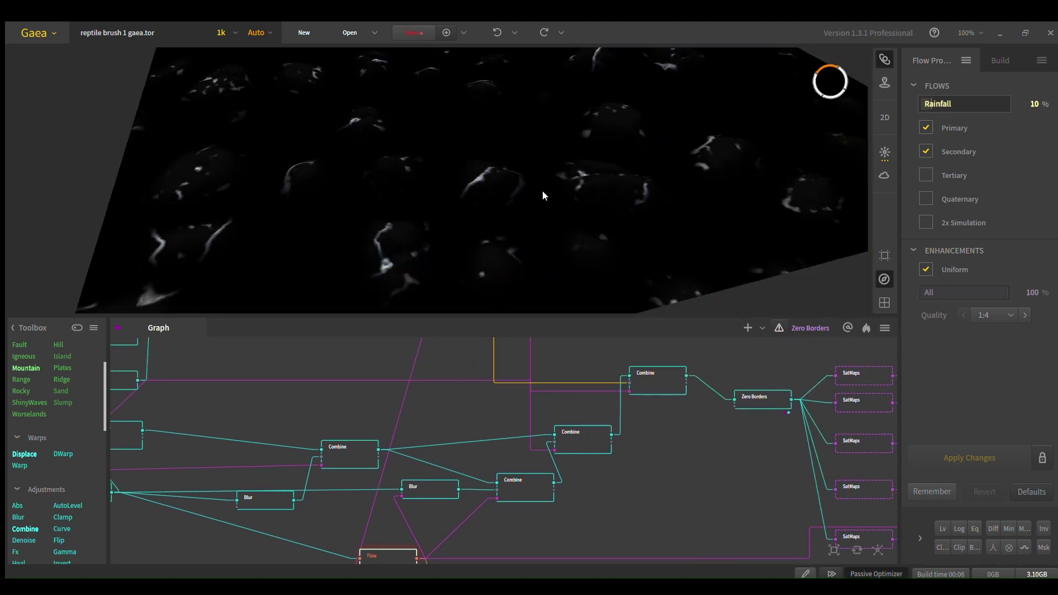
{"action": "left_click", "coordinate": [753, 400]}
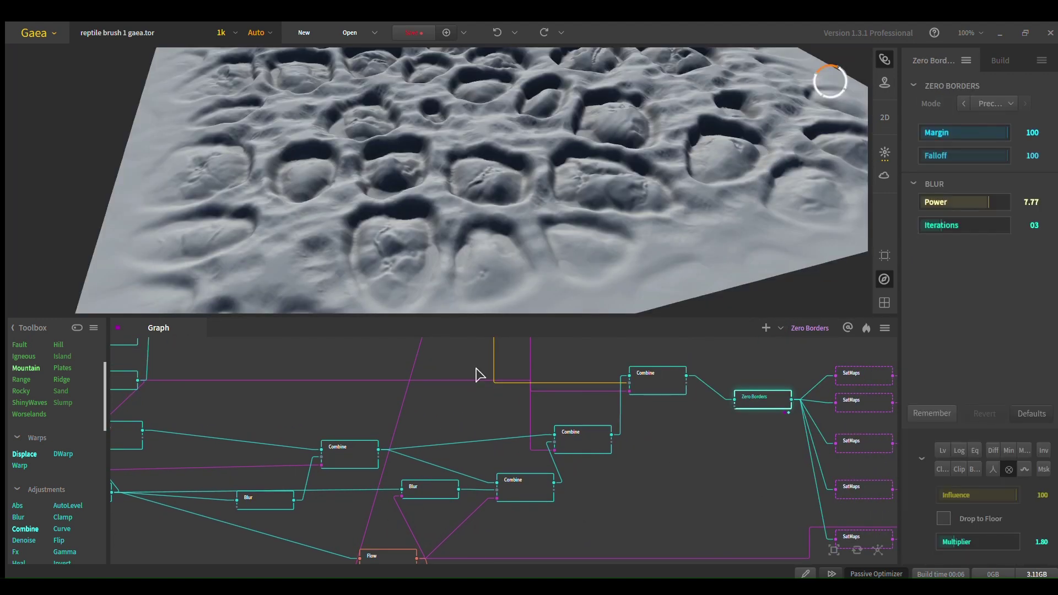
{"action": "middle_click_drag", "start_coordinate": [431, 558], "coordinate": [472, 525]}
{"action": "left_click", "coordinate": [449, 530]}
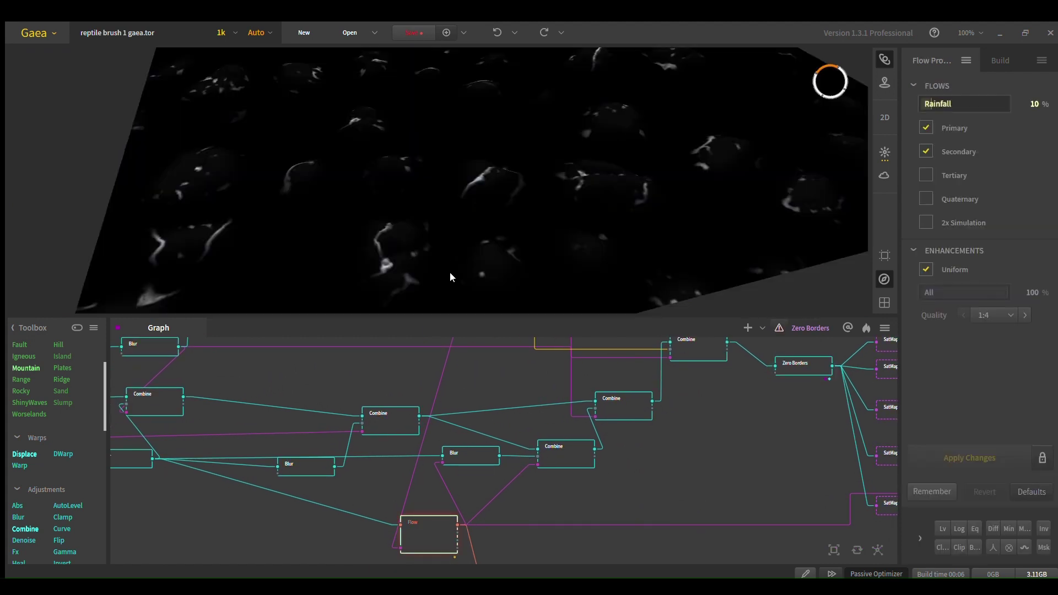
{"action": "middle_click_drag", "start_coordinate": [388, 467], "coordinate": [475, 435]}
{"action": "left_click", "coordinate": [200, 430]}
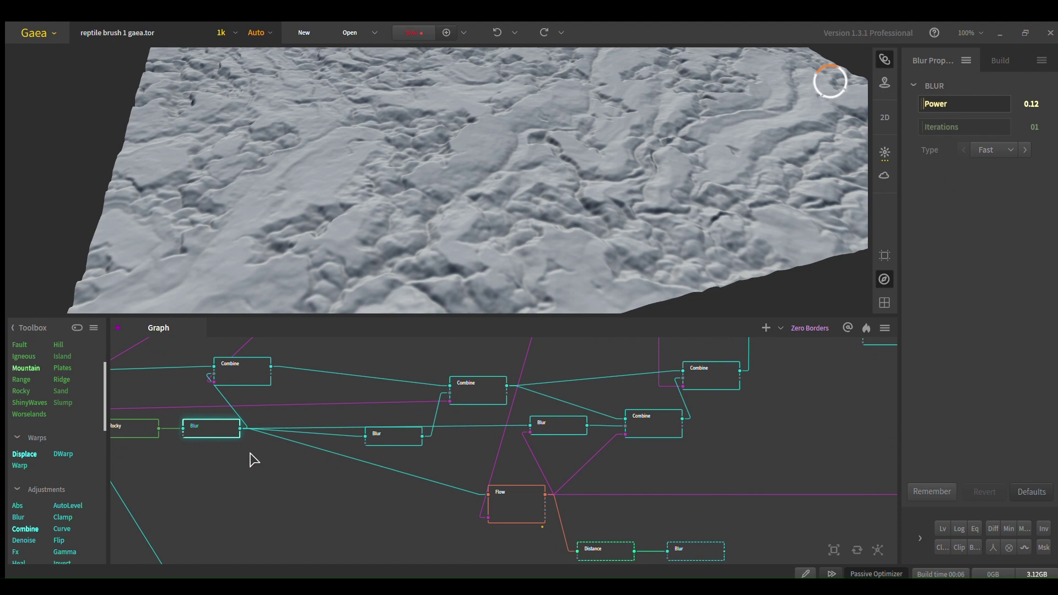
- Preview the Flow node, enable its Tertiary and Quaternary flows, and apply the changes
{"action": "left_click", "coordinate": [515, 510]}
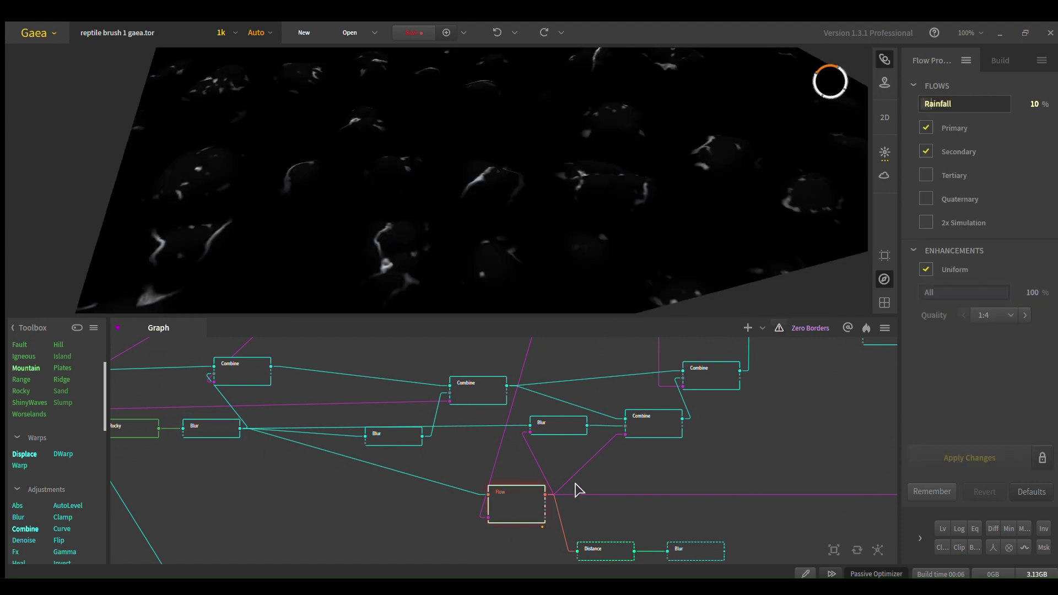
{"action": "left_click_drag", "start_coordinate": [561, 222], "coordinate": [584, 243]}
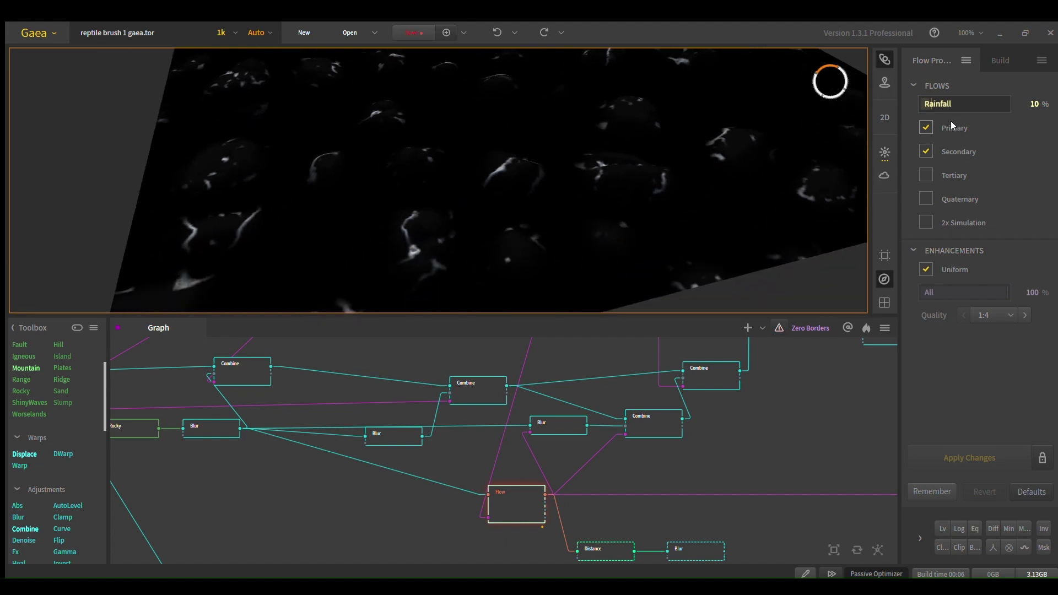
{"action": "left_click", "coordinate": [926, 150]}
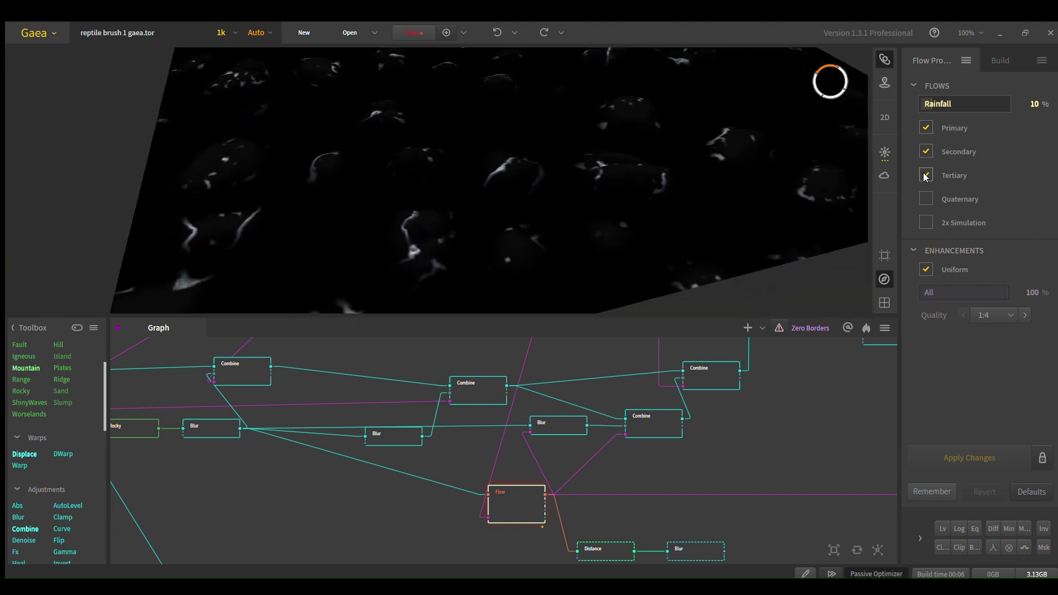
{"action": "left_click", "coordinate": [926, 175]}
{"action": "left_click", "coordinate": [925, 198]}
{"action": "left_click", "coordinate": [969, 457]}
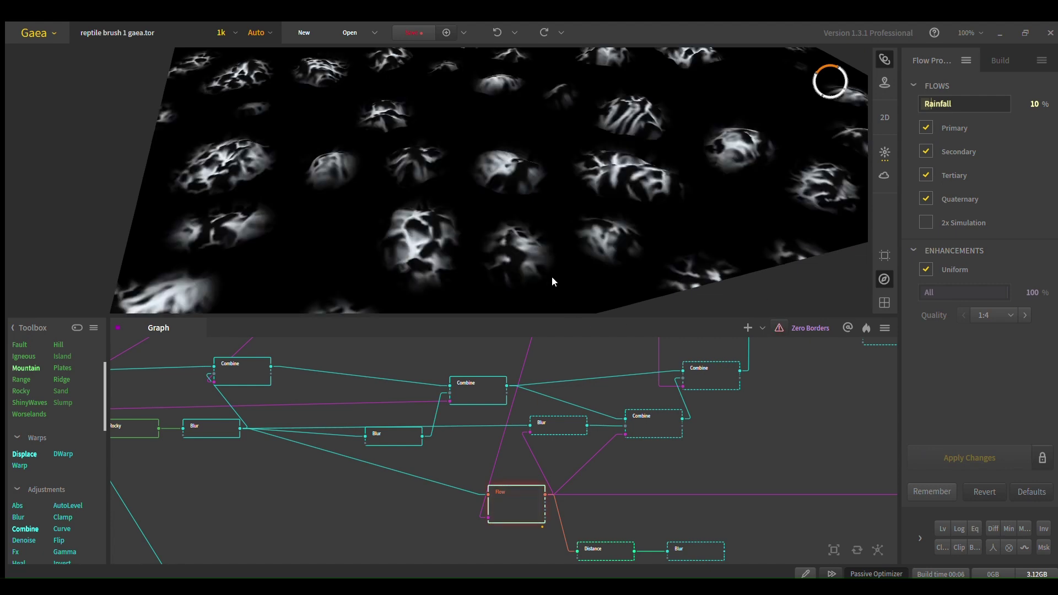
- Turn off the Flow node's Quaternary and Tertiary flows again and apply the changes
{"action": "left_click", "coordinate": [926, 199]}
{"action": "left_click", "coordinate": [926, 174]}
{"action": "left_click", "coordinate": [970, 458]}
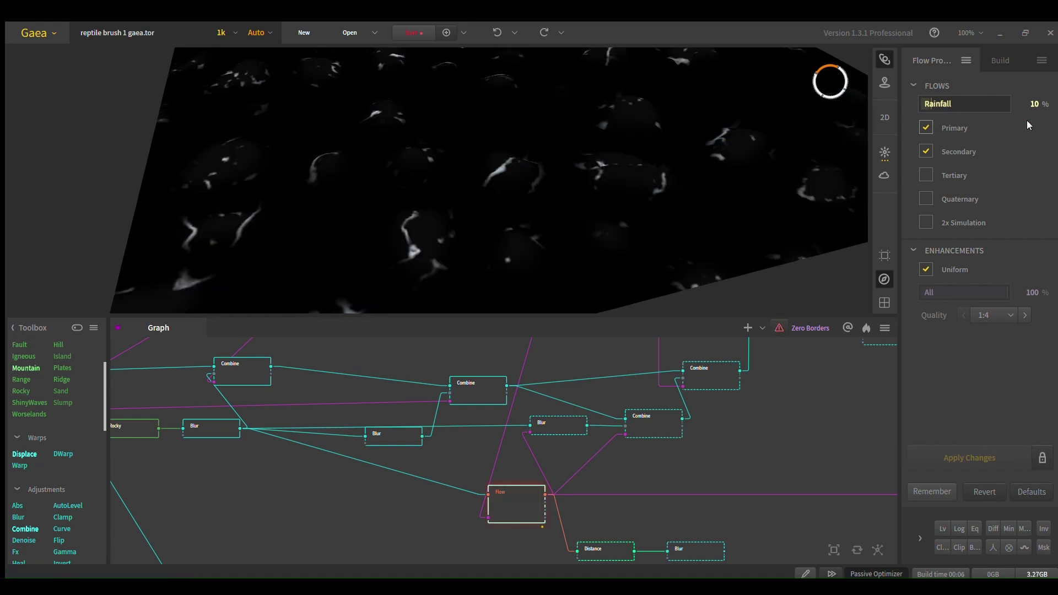
- Compare the Add Combine's terrain with the Blend Combine before it and with the Flow map that masks it
{"action": "left_click", "coordinate": [642, 417]}
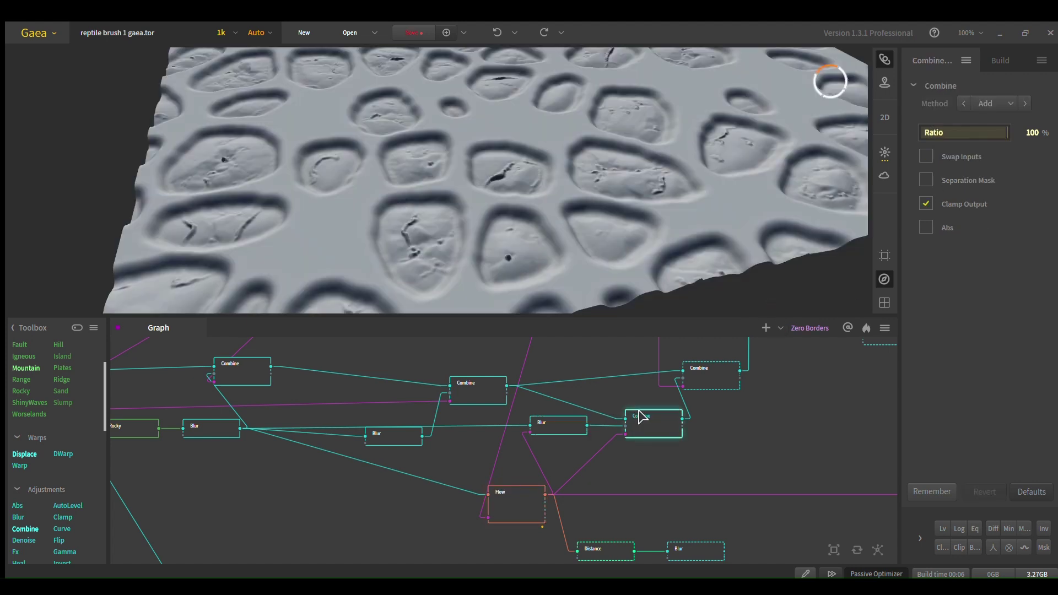
{"action": "left_click_drag", "start_coordinate": [525, 252], "coordinate": [761, 180]}
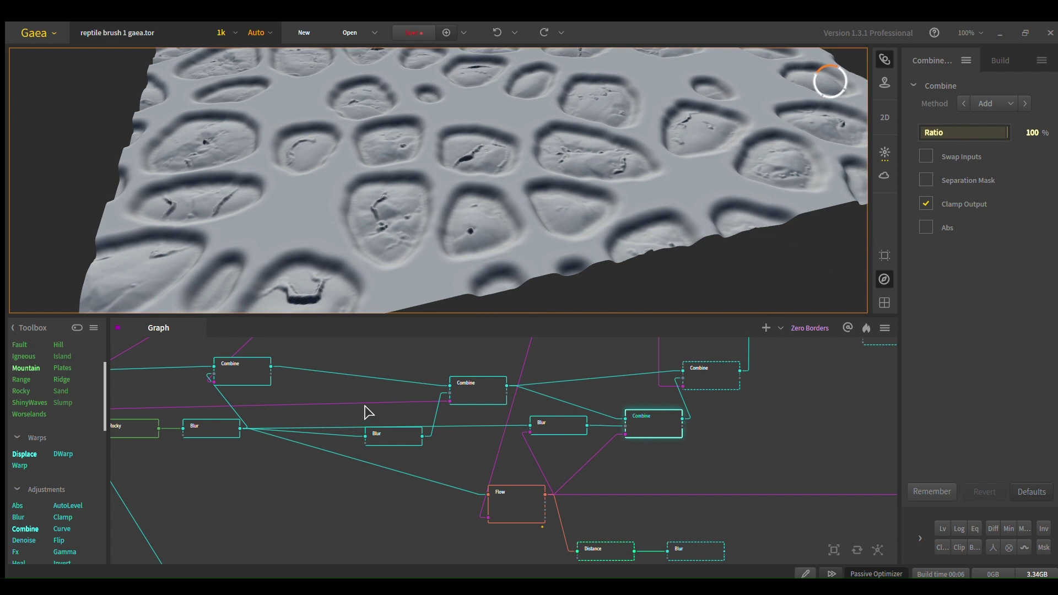
{"action": "left_click", "coordinate": [474, 394]}
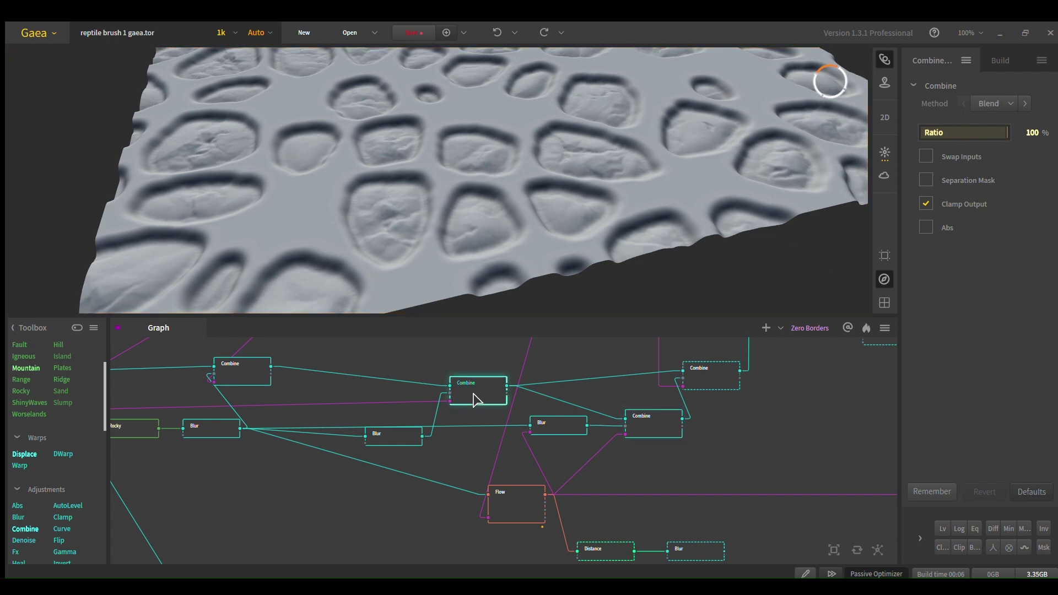
{"action": "left_click", "coordinate": [668, 426]}
{"action": "left_click", "coordinate": [512, 503]}
{"action": "left_click", "coordinate": [664, 417]}
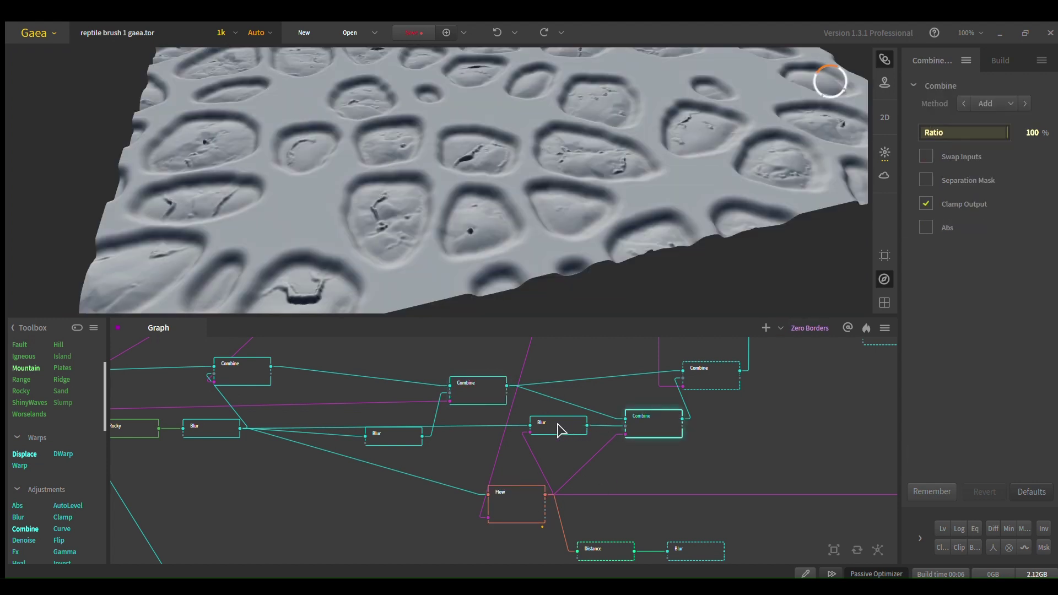
- Preview the Blur feeding the Add Combine, follow its connections, and preview the Flow node masking both
{"action": "left_click", "coordinate": [559, 430]}
{"action": "scroll", "coordinate": [645, 449], "scroll_direction": "up", "scroll_amount": 5}
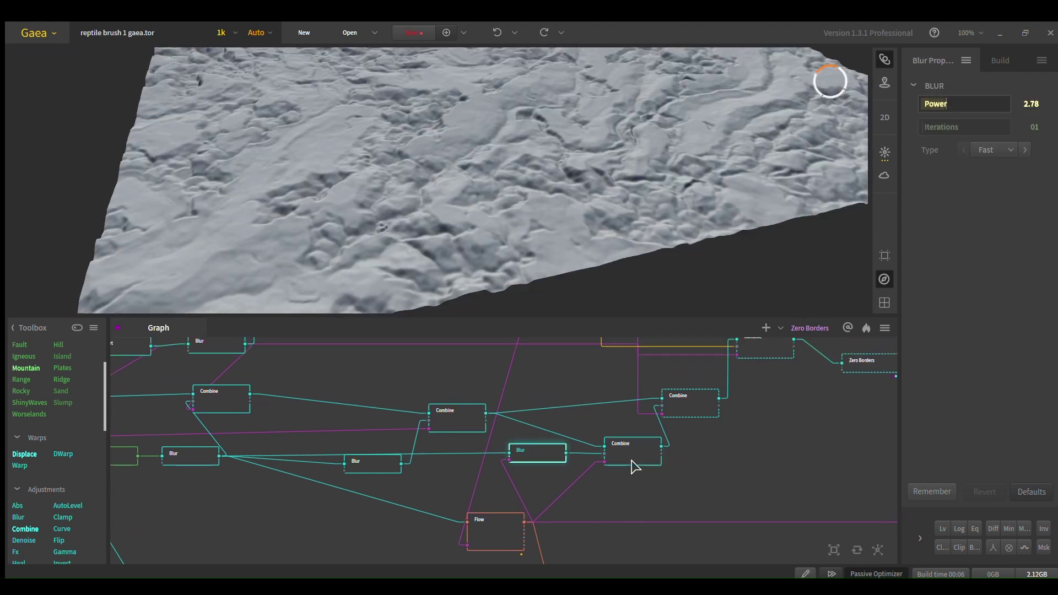
{"action": "mouse_move", "coordinate": [499, 493]}
{"action": "left_mouse_down"}
{"action": "mouse_move", "coordinate": [468, 463]}
{"action": "mouse_move", "coordinate": [457, 420]}
{"action": "mouse_move", "coordinate": [507, 496]}
{"action": "left_mouse_up"}
{"action": "left_click_drag", "start_coordinate": [507, 495], "coordinate": [496, 461]}
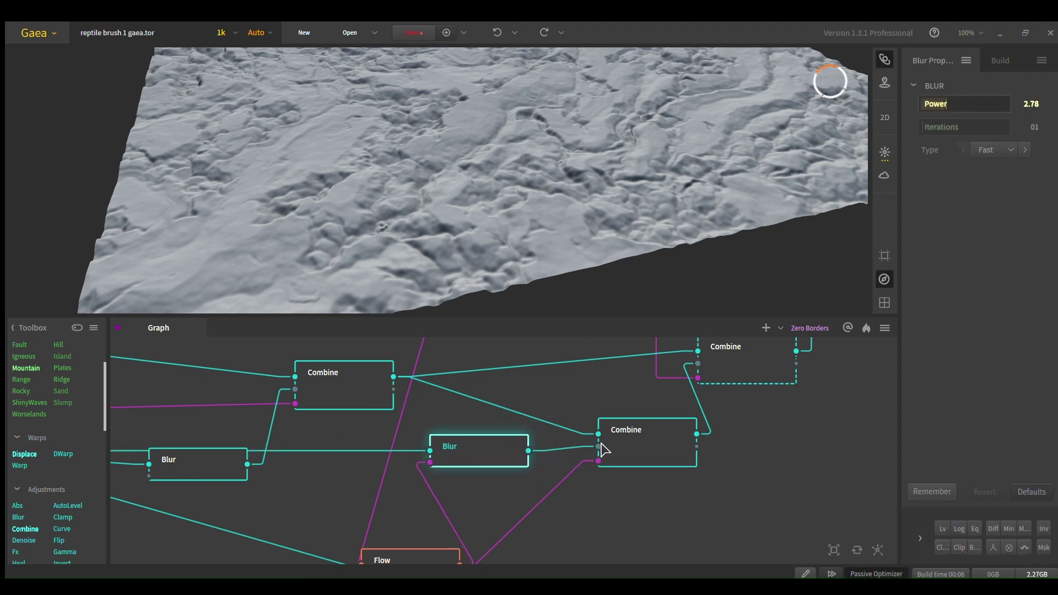
{"action": "left_click_drag", "start_coordinate": [606, 495], "coordinate": [602, 457]}
{"action": "left_click", "coordinate": [404, 531]}
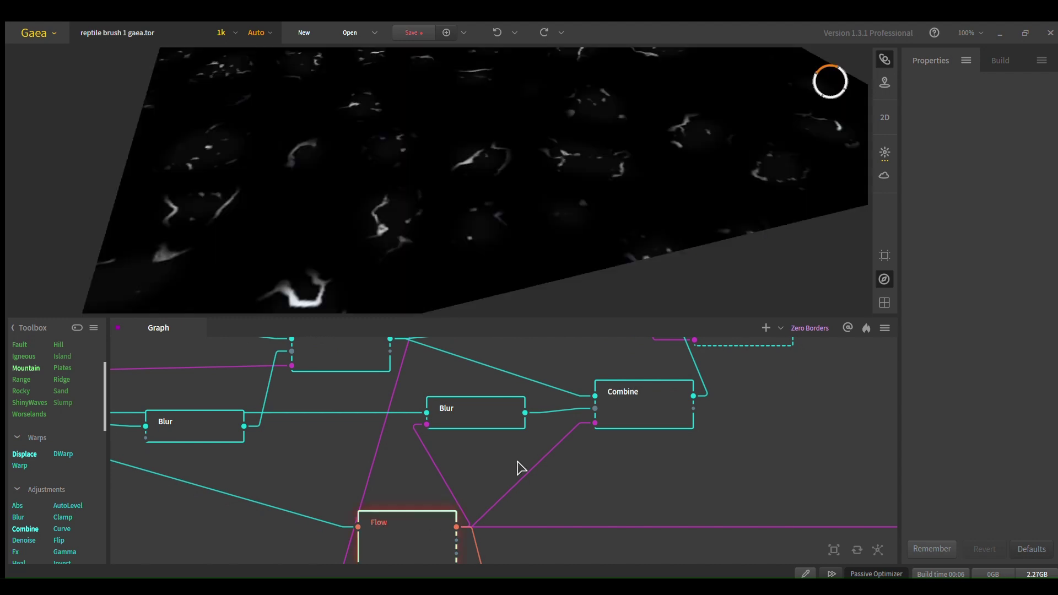
{"action": "middle_click_drag", "start_coordinate": [596, 452], "coordinate": [607, 496]}
- Preview the Add Combine masked by the Flow node and examine the grooves on its scales up close
{"action": "left_click", "coordinate": [621, 465]}
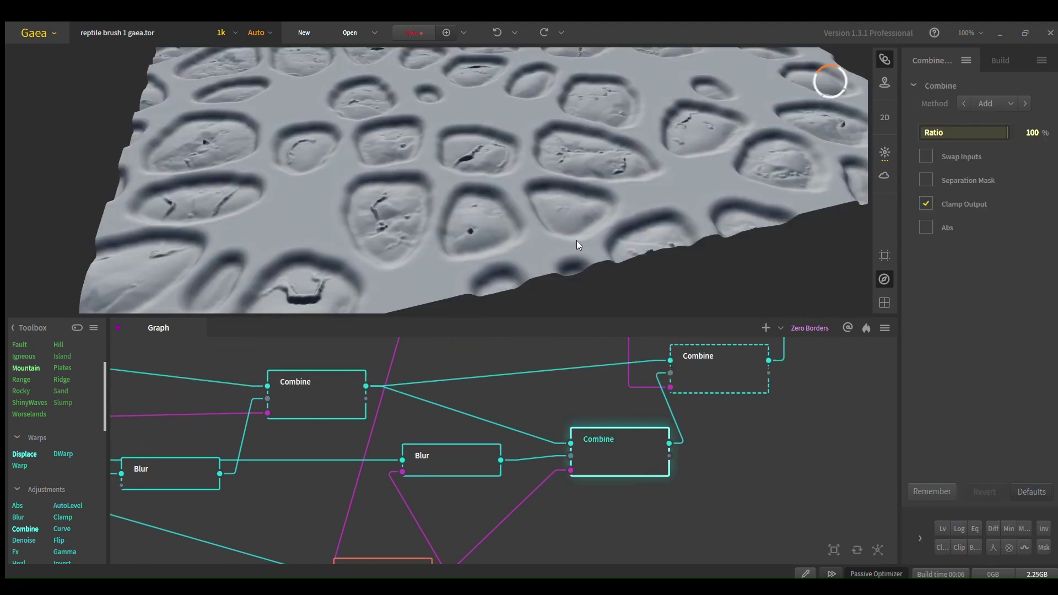
{"action": "middle_click_drag", "start_coordinate": [447, 210], "coordinate": [481, 205]}
{"action": "scroll", "coordinate": [481, 205], "scroll_direction": "up", "scroll_amount": 6}
{"action": "middle_click_drag", "start_coordinate": [568, 245], "coordinate": [794, 112]}
{"action": "middle_click_drag", "start_coordinate": [537, 128], "coordinate": [600, 167]}
{"action": "scroll", "coordinate": [627, 154], "scroll_direction": "down", "scroll_amount": 6}
- Preview the Blur before the Add Combine again and trace its path through the Combine chain
{"action": "left_click_drag", "start_coordinate": [467, 473], "coordinate": [452, 473]}
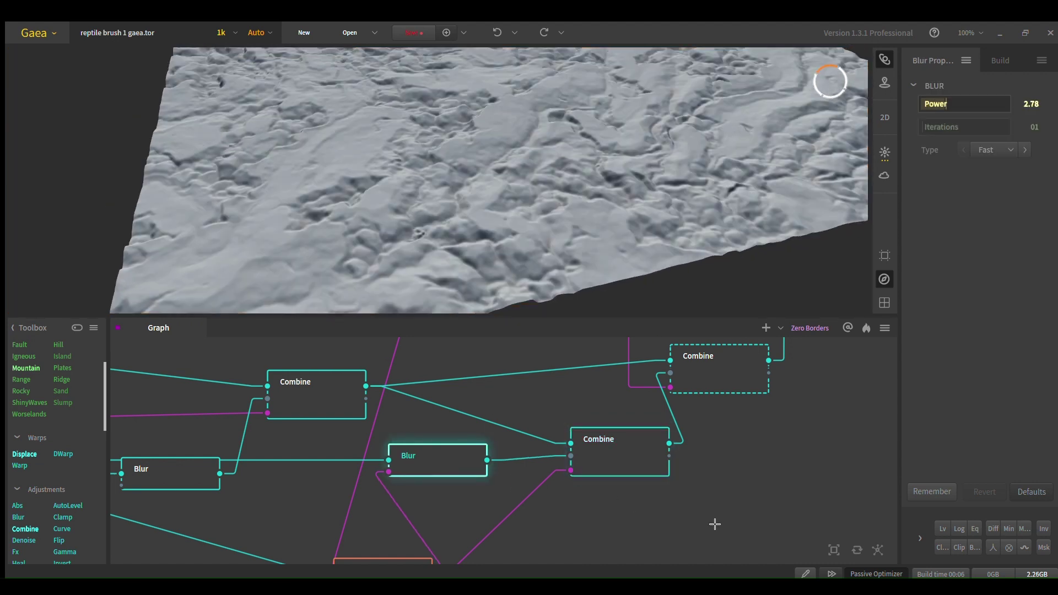
{"action": "left_click_drag", "start_coordinate": [716, 524], "coordinate": [614, 459]}
{"action": "scroll", "coordinate": [636, 453], "scroll_direction": "down", "scroll_amount": 2}
{"action": "scroll", "coordinate": [492, 485], "scroll_direction": "up", "scroll_amount": 2}
{"action": "left_click_drag", "start_coordinate": [497, 491], "coordinate": [433, 412]}
{"action": "left_click_drag", "start_coordinate": [729, 427], "coordinate": [676, 433]}
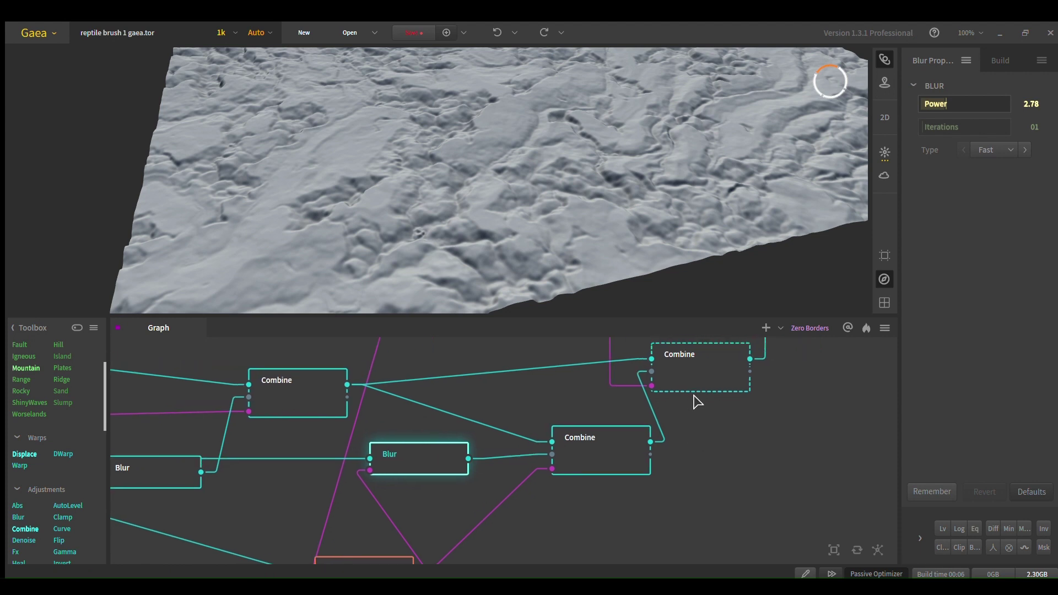
- Preview the Add Combine that uses a separation mask, and examine its terrain and its place in the graph
{"action": "left_click", "coordinate": [689, 364]}
{"action": "left_click_drag", "start_coordinate": [548, 372], "coordinate": [532, 412]}
{"action": "middle_click_drag", "start_coordinate": [568, 261], "coordinate": [548, 290]}
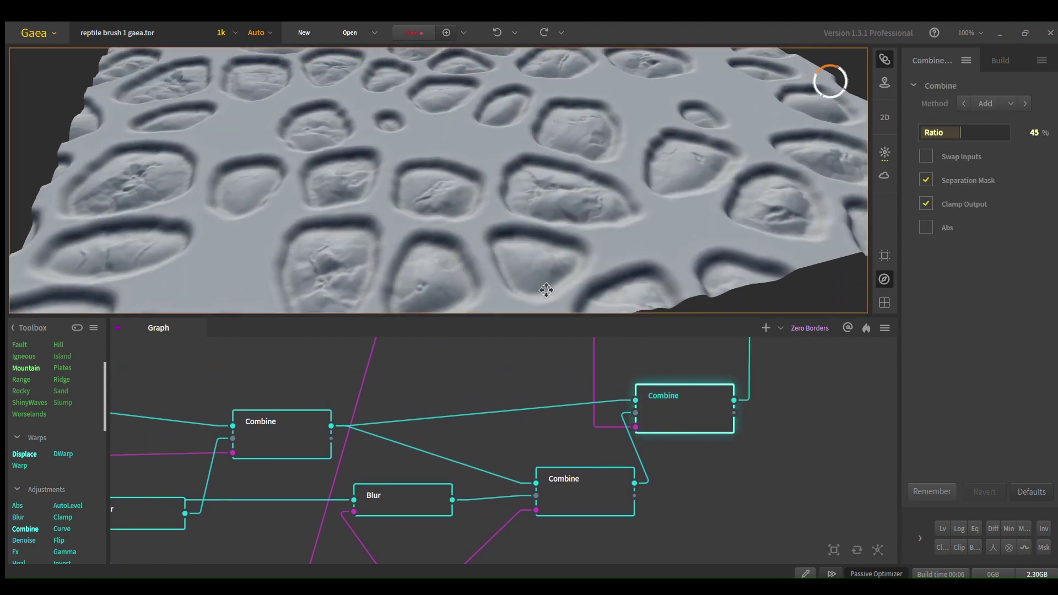
{"action": "scroll", "coordinate": [541, 253], "scroll_direction": "down", "scroll_amount": 3}
{"action": "middle_click_drag", "start_coordinate": [543, 204], "coordinate": [550, 246]}
{"action": "middle_click_drag", "start_coordinate": [619, 467], "coordinate": [619, 555]}
{"action": "middle_click_drag", "start_coordinate": [606, 454], "coordinate": [606, 550]}
{"action": "scroll", "coordinate": [590, 477], "scroll_direction": "down", "scroll_amount": 4}
{"action": "middle_click_drag", "start_coordinate": [583, 475], "coordinate": [622, 446]}
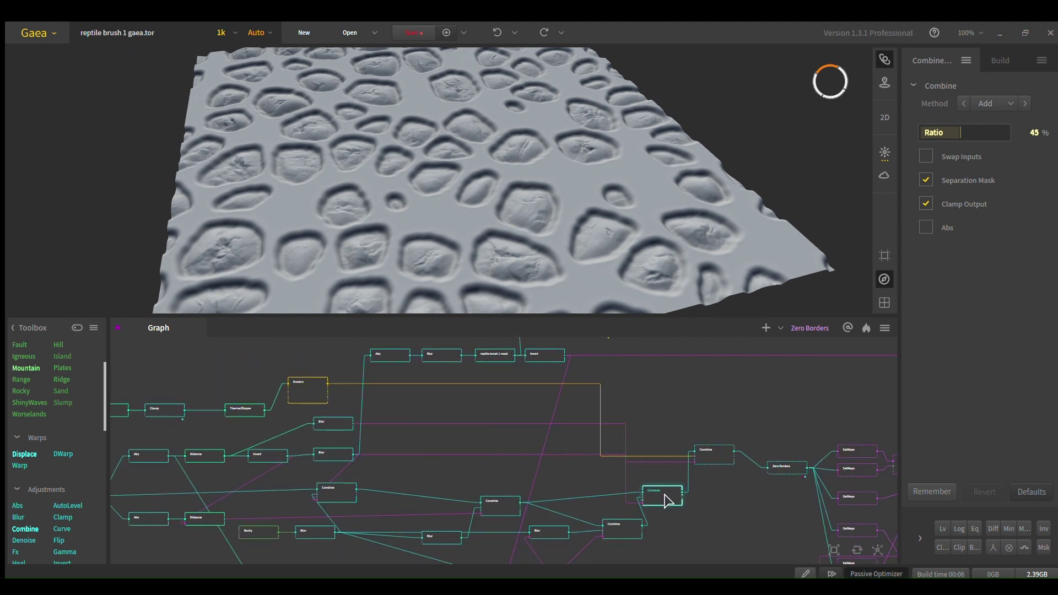
{"action": "scroll", "coordinate": [667, 501], "scroll_direction": "up", "scroll_amount": 3}
{"action": "middle_click_drag", "start_coordinate": [649, 505], "coordinate": [654, 451]}
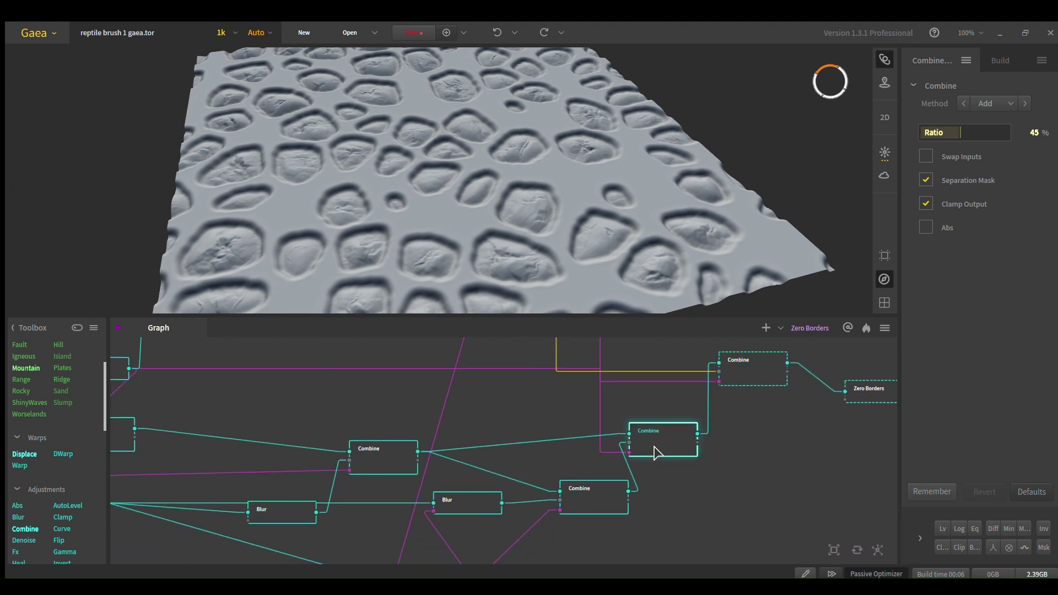
- Compare the terrains of the Blend Combine, the Flow-masked Add Combine and the following Add Combine with separation mask
{"action": "left_click", "coordinate": [589, 495]}
{"action": "left_click", "coordinate": [373, 453]}
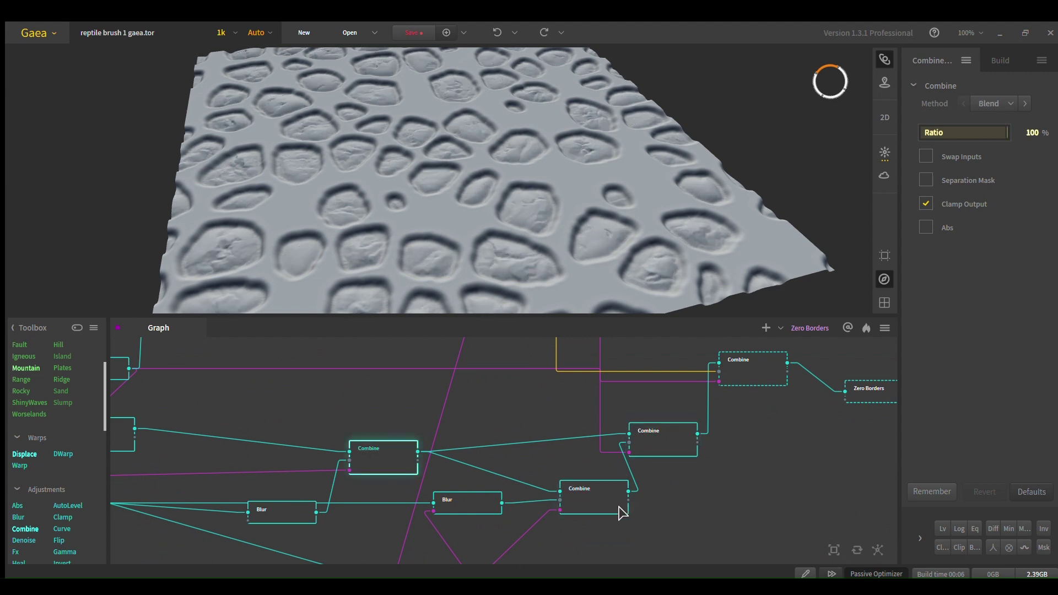
{"action": "left_click", "coordinate": [582, 485]}
{"action": "left_click", "coordinate": [642, 444]}
{"action": "left_click", "coordinate": [583, 506]}
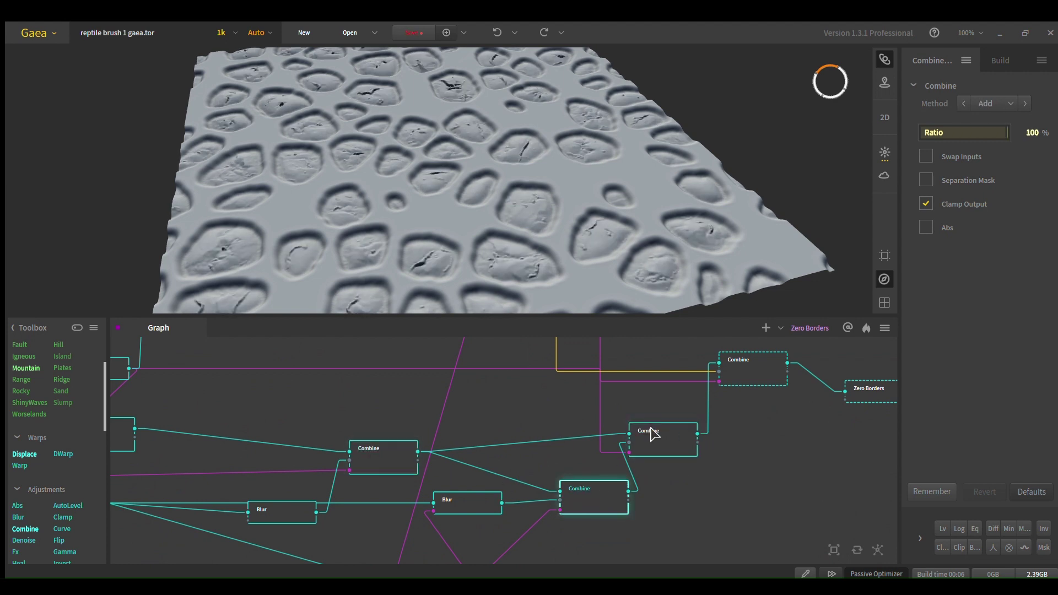
{"action": "left_click", "coordinate": [651, 429]}
{"action": "left_click", "coordinate": [597, 484]}
{"action": "left_click", "coordinate": [651, 429]}
{"action": "left_click", "coordinate": [622, 485]}
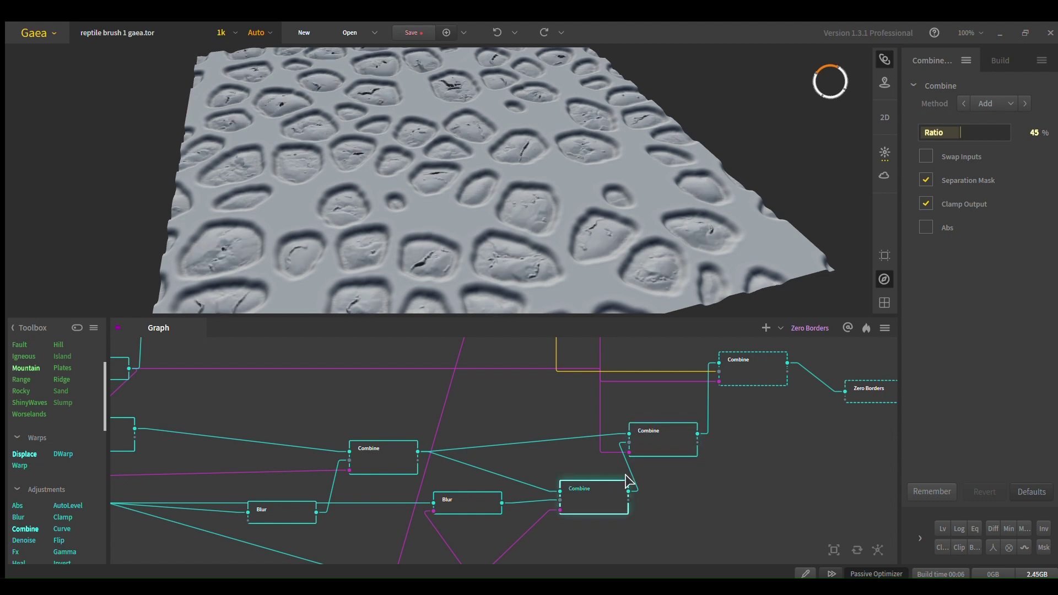
- Examine the scales at close range in the Flow-masked Add Combine and in the Add Combine after it
{"action": "scroll", "coordinate": [400, 160], "scroll_direction": "up", "scroll_amount": 5}
{"action": "left_click_drag", "start_coordinate": [397, 157], "coordinate": [692, 203]}
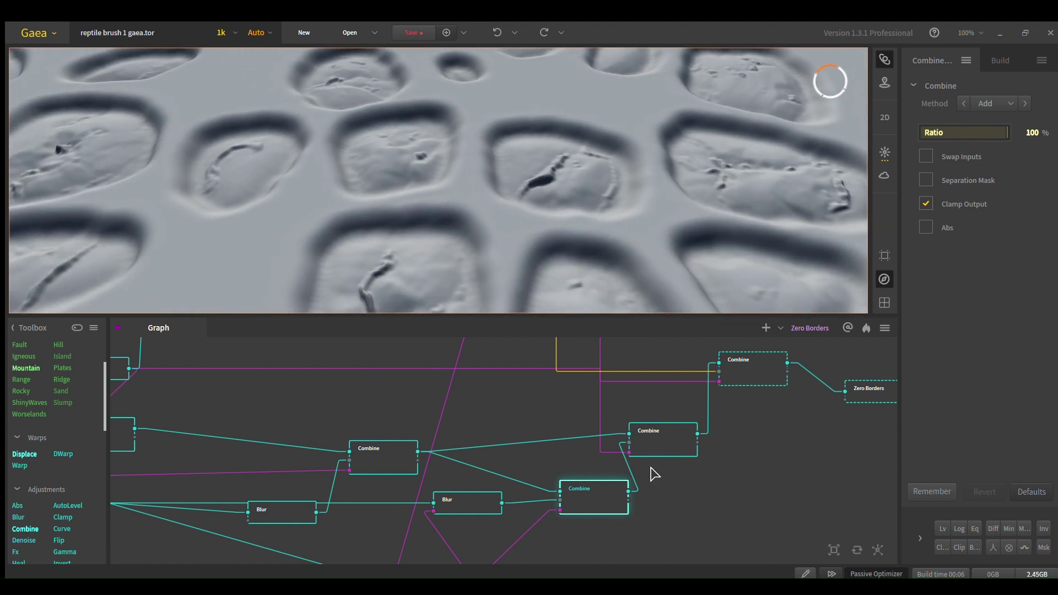
{"action": "left_click", "coordinate": [648, 448]}
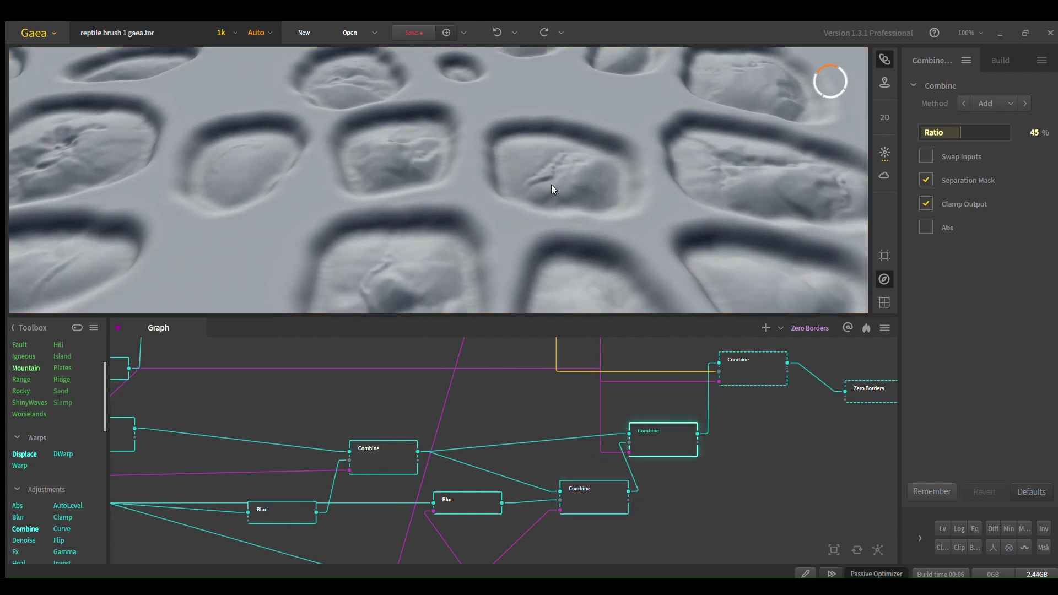
{"action": "left_click_drag", "start_coordinate": [551, 184], "coordinate": [474, 150]}
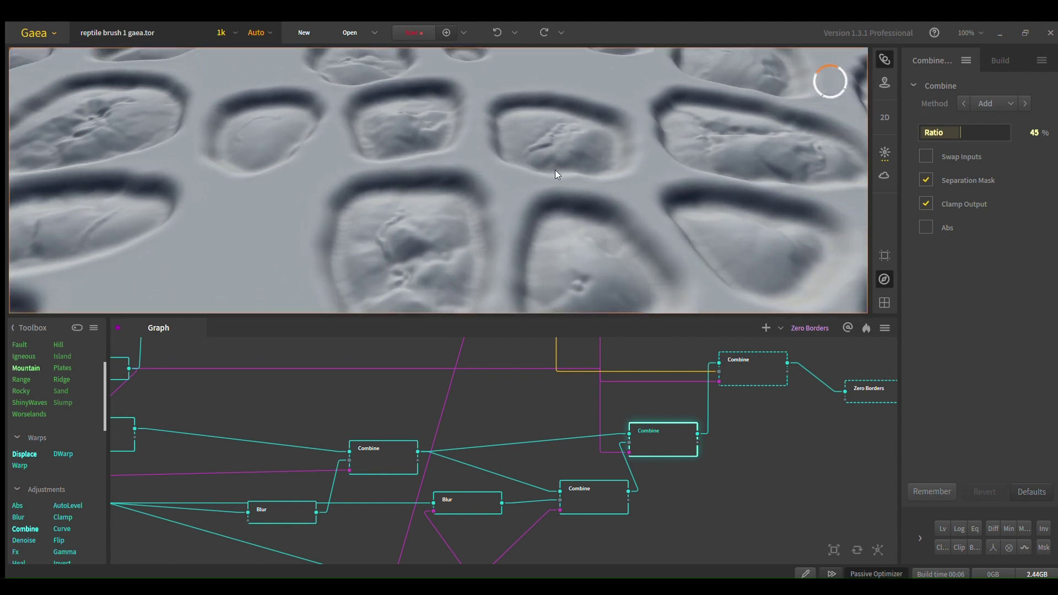
- Select the Flow, Blur and Combine nodes together to highlight their connections, and clear the selection
{"action": "scroll", "coordinate": [697, 482], "scroll_direction": "down", "scroll_amount": 3}
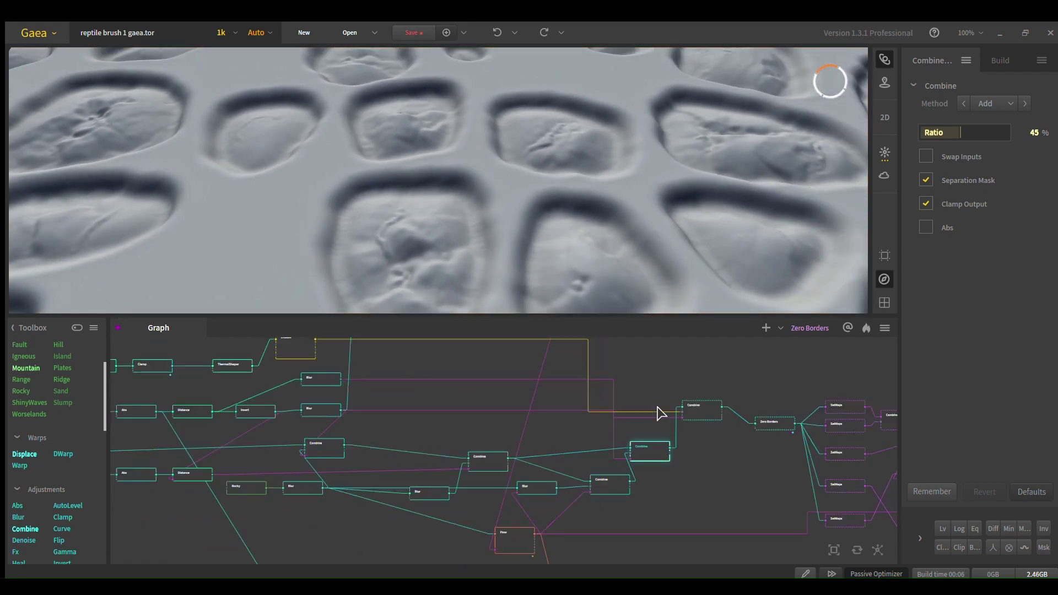
{"action": "middle_click_drag", "start_coordinate": [662, 511], "coordinate": [672, 474]}
{"action": "left_click_drag", "start_coordinate": [703, 522], "coordinate": [416, 408]}
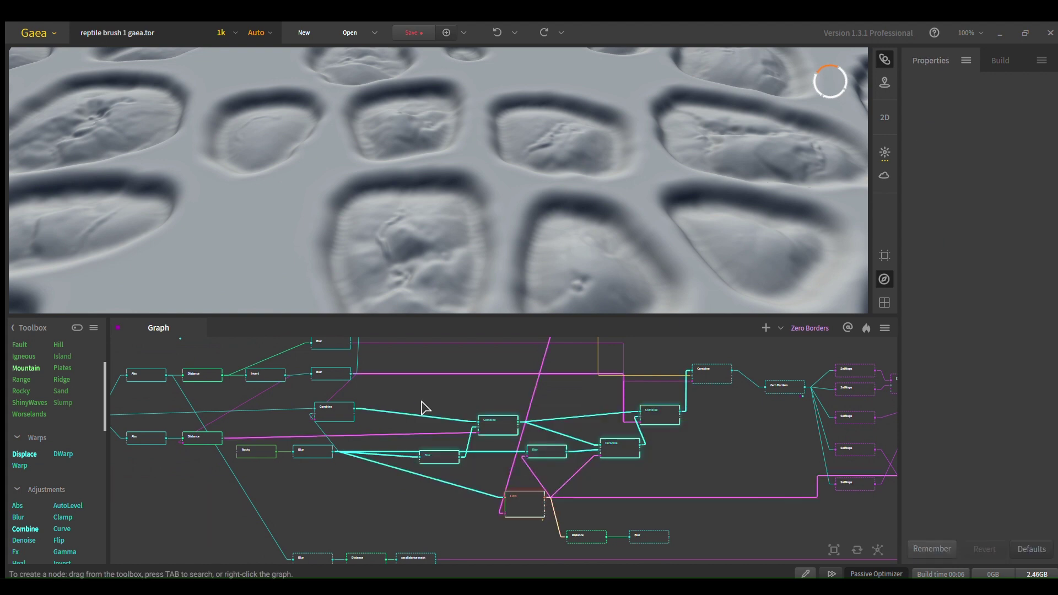
{"action": "left_click", "coordinate": [668, 430]}
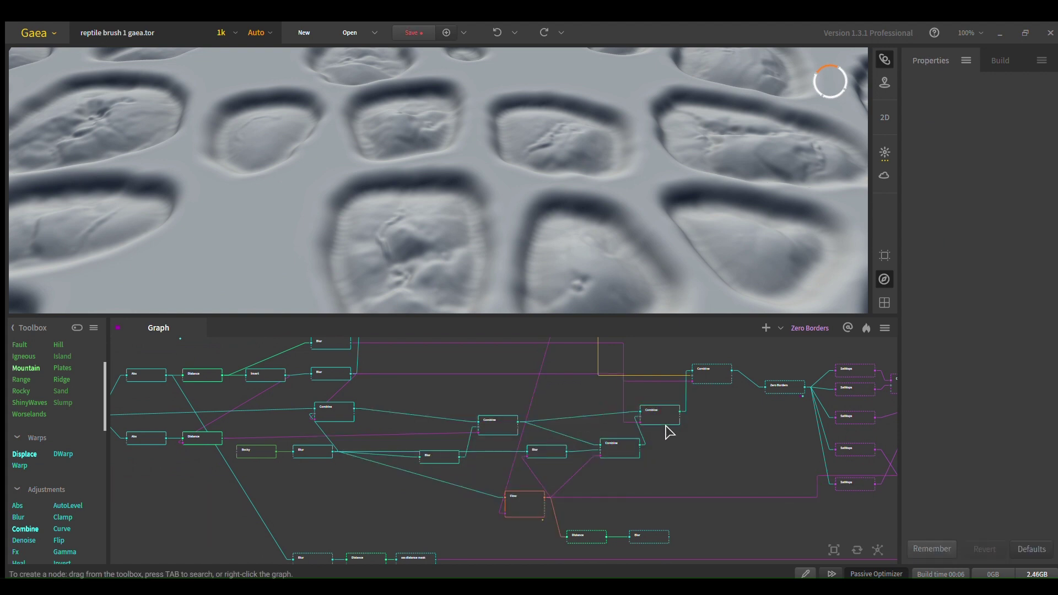
- Preview the Subtract Combine feeding Zero Borders and examine its terrain from afar and up close
{"action": "middle_click_drag", "start_coordinate": [669, 430], "coordinate": [652, 482]}
{"action": "left_click", "coordinate": [688, 425]}
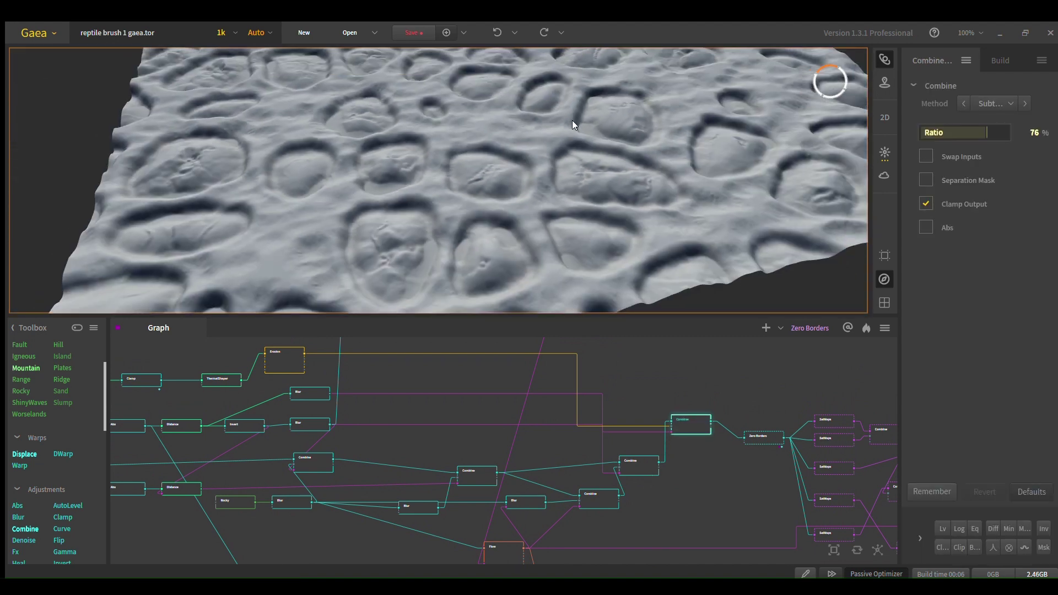
{"action": "scroll", "coordinate": [575, 124], "scroll_direction": "down", "scroll_amount": 5}
{"action": "middle_click_drag", "start_coordinate": [574, 124], "coordinate": [558, 174]}
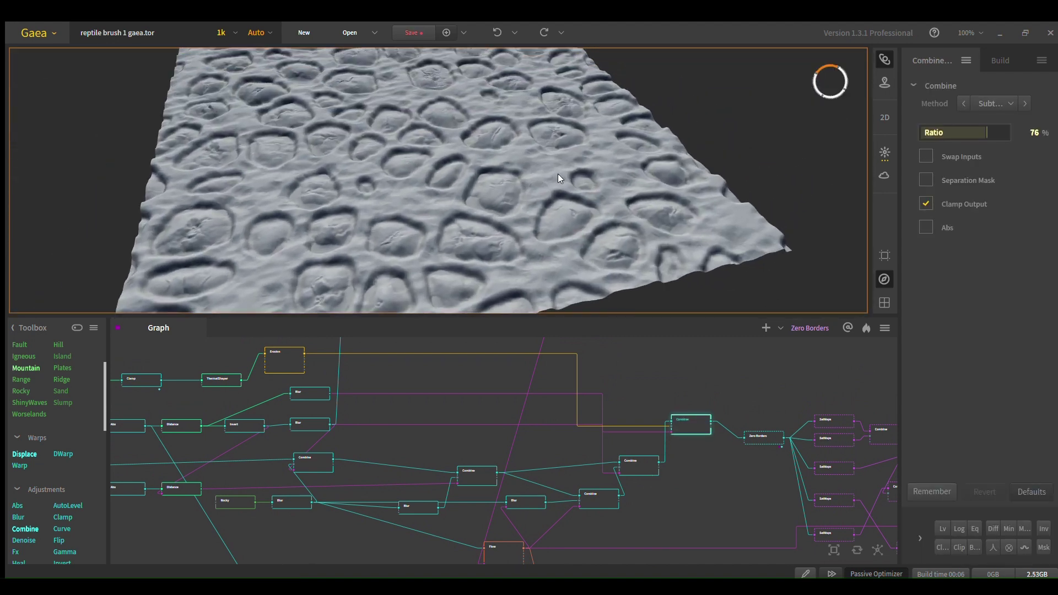
{"action": "scroll", "coordinate": [458, 209], "scroll_direction": "up", "scroll_amount": 6}
{"action": "left_click", "coordinate": [627, 467]}
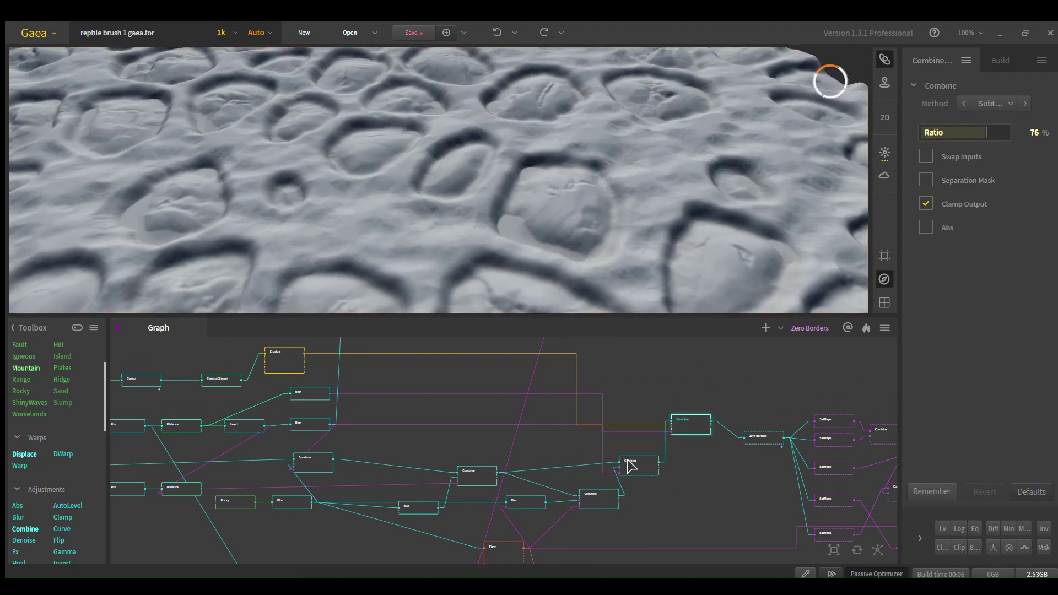
{"action": "left_click", "coordinate": [702, 427]}
{"action": "left_click_drag", "start_coordinate": [566, 275], "coordinate": [576, 205]}
{"action": "scroll", "coordinate": [568, 198], "scroll_direction": "down", "scroll_amount": 3}
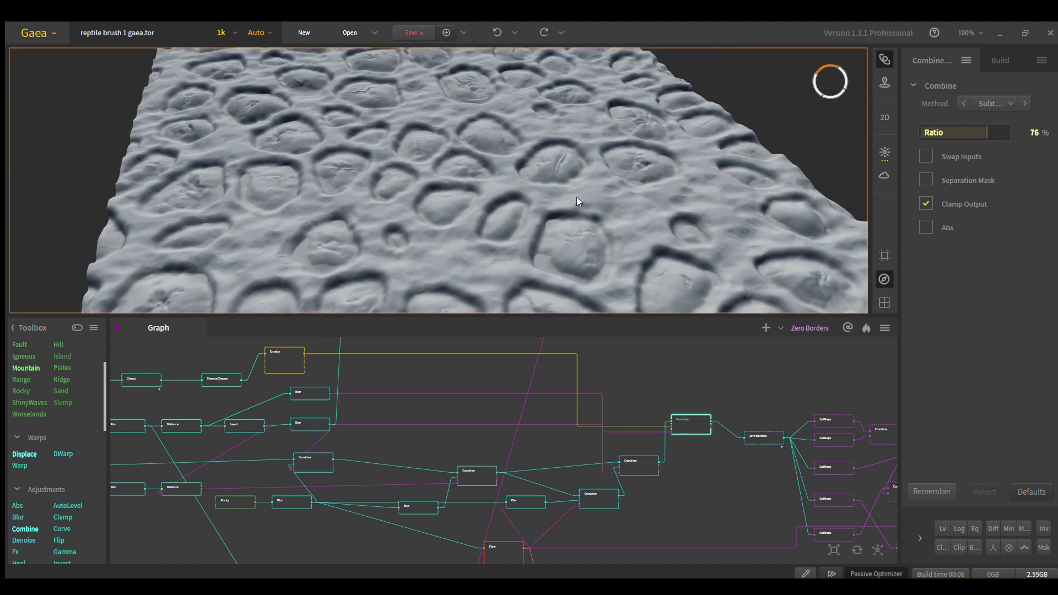
- Preview the upper Voronoi node at the start of the graph and view its whole terrain
{"action": "middle_click_drag", "start_coordinate": [404, 447], "coordinate": [631, 437]}
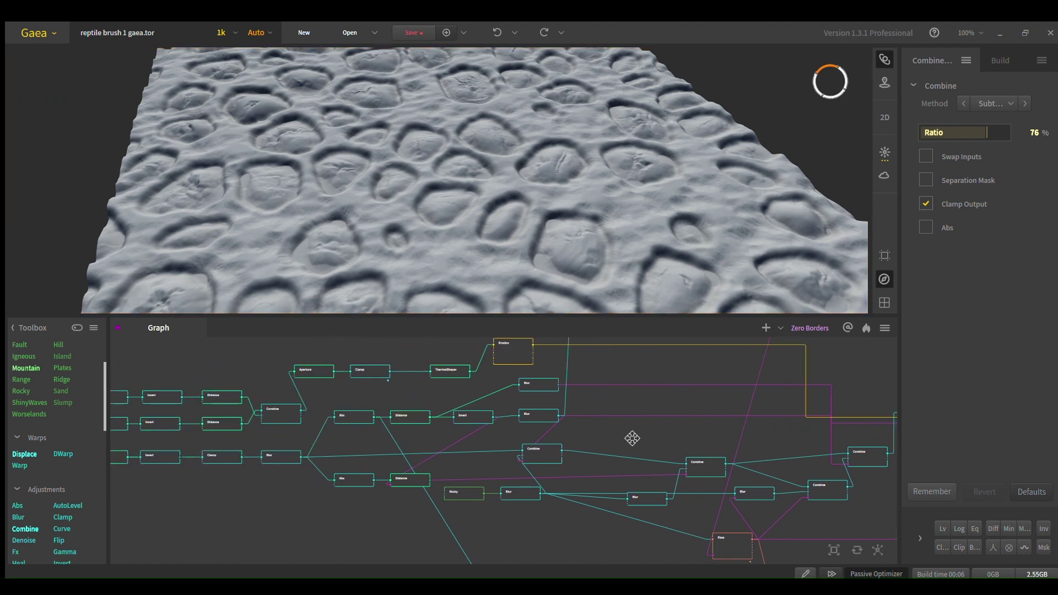
{"action": "middle_click_drag", "start_coordinate": [302, 386], "coordinate": [506, 414]}
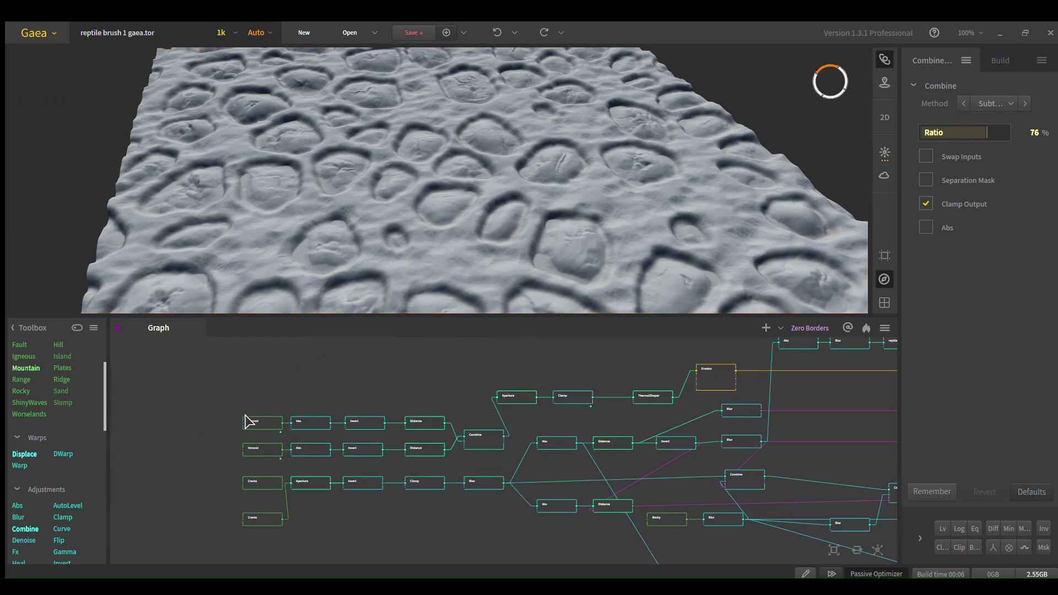
{"action": "left_click", "coordinate": [246, 422]}
{"action": "scroll", "coordinate": [439, 198], "scroll_direction": "down", "scroll_amount": 3}
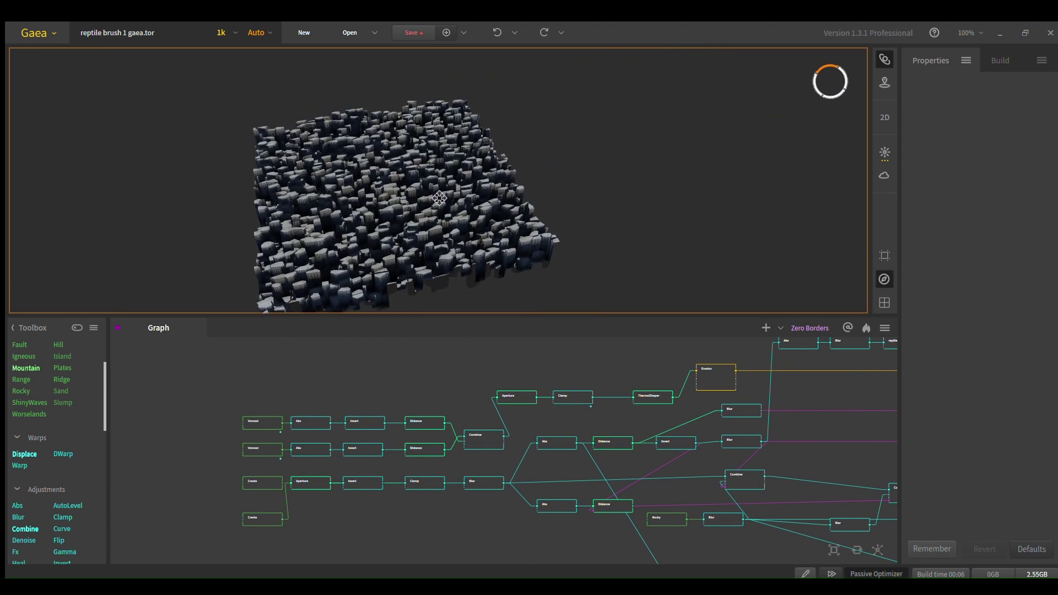
{"action": "middle_click_drag", "start_coordinate": [440, 198], "coordinate": [437, 194]}
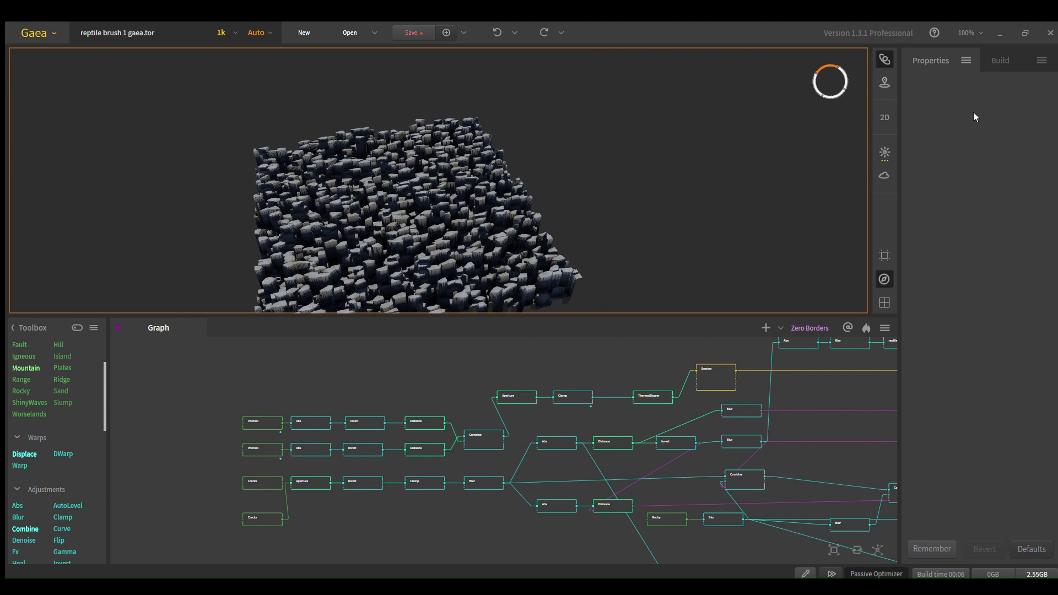
- Compare the settings and seeds of the two Voronoi nodes at the start of the graph, and clear the selection
{"action": "left_click", "coordinate": [265, 451]}
{"action": "scroll", "coordinate": [347, 399], "scroll_direction": "up", "scroll_amount": 5}
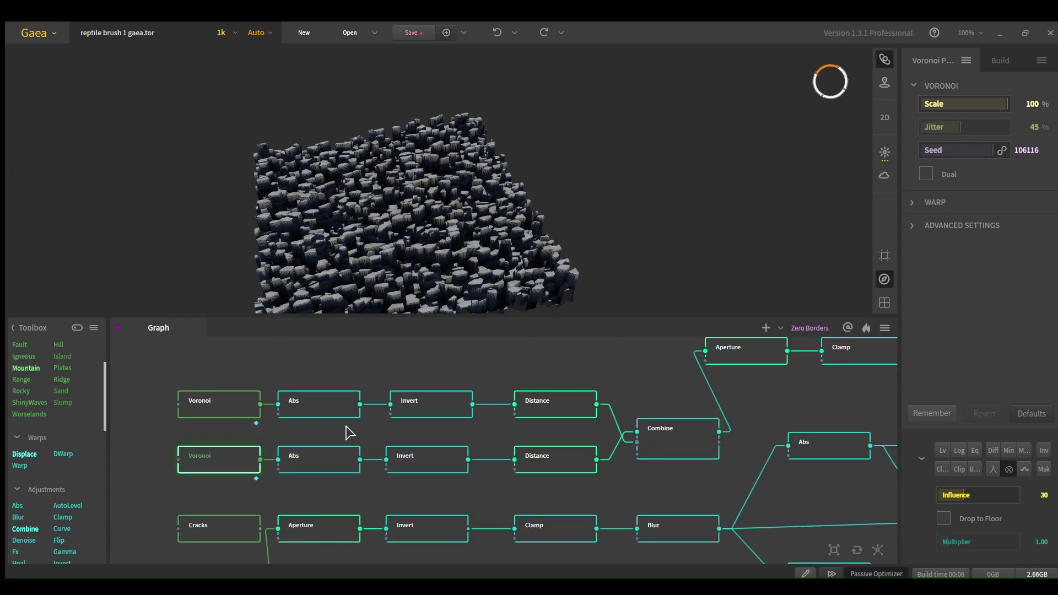
{"action": "left_click", "coordinate": [207, 400]}
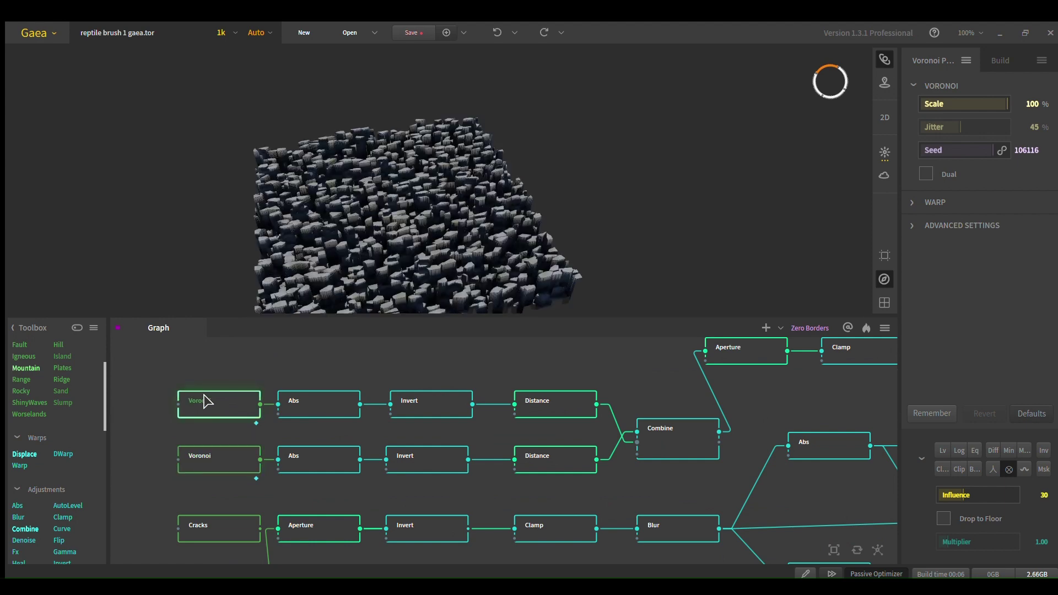
{"action": "left_click", "coordinate": [213, 453]}
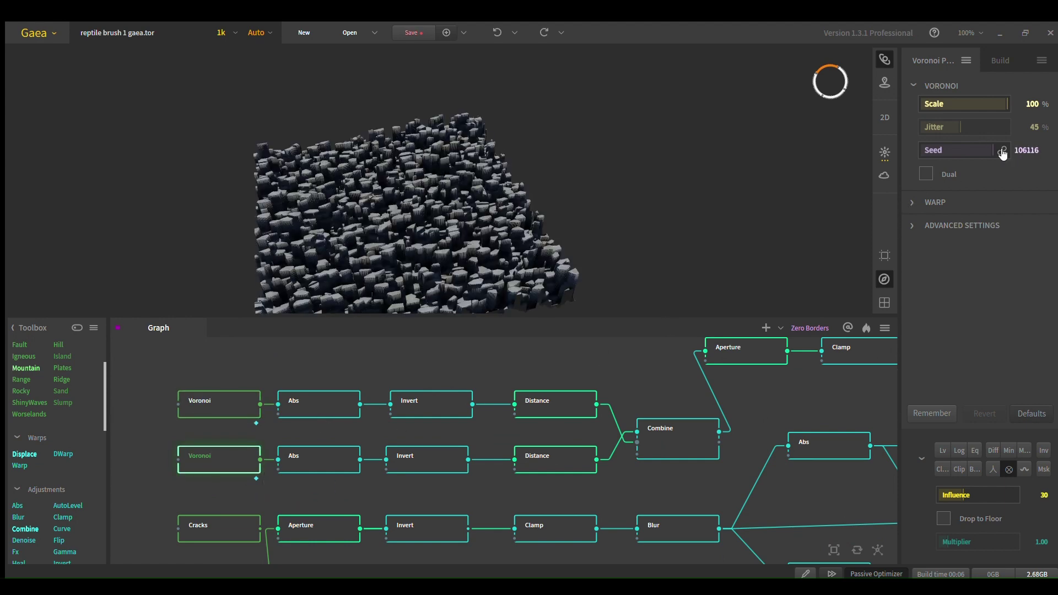
{"action": "left_click", "coordinate": [346, 377]}
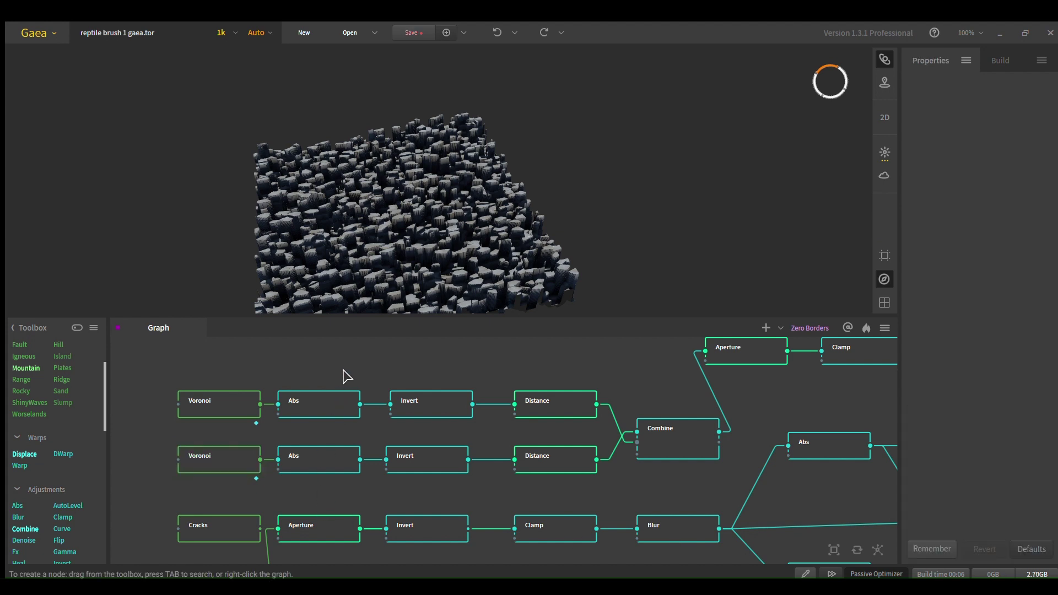
{"action": "left_click_drag", "start_coordinate": [357, 363], "coordinate": [323, 356]}
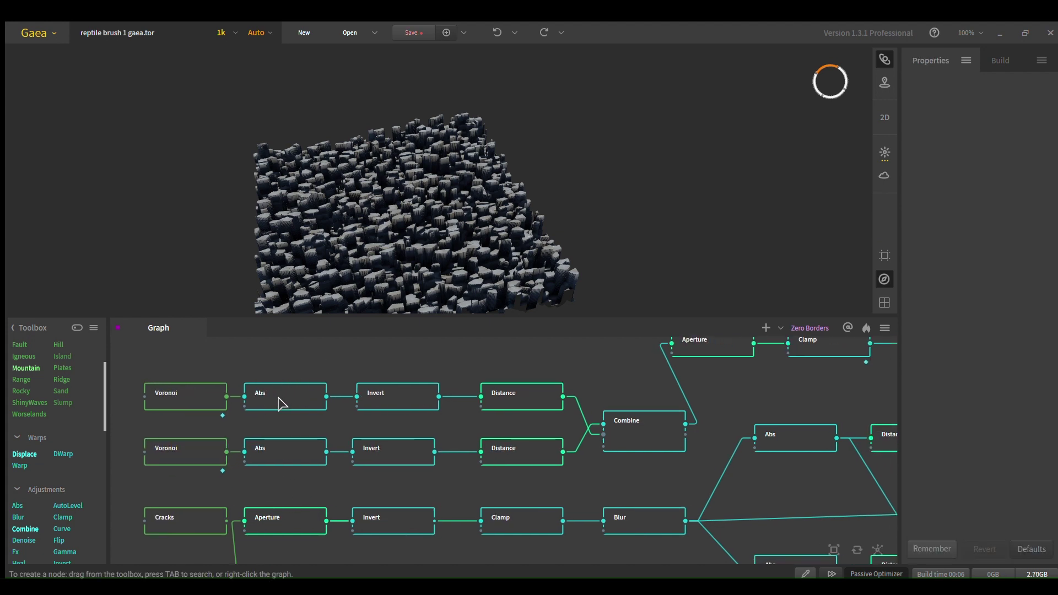
- Preview the Abs, Invert and Distance nodes of the upper Voronoi branch in order, going through them twice
{"action": "left_click", "coordinate": [279, 404]}
{"action": "left_click", "coordinate": [436, 398]}
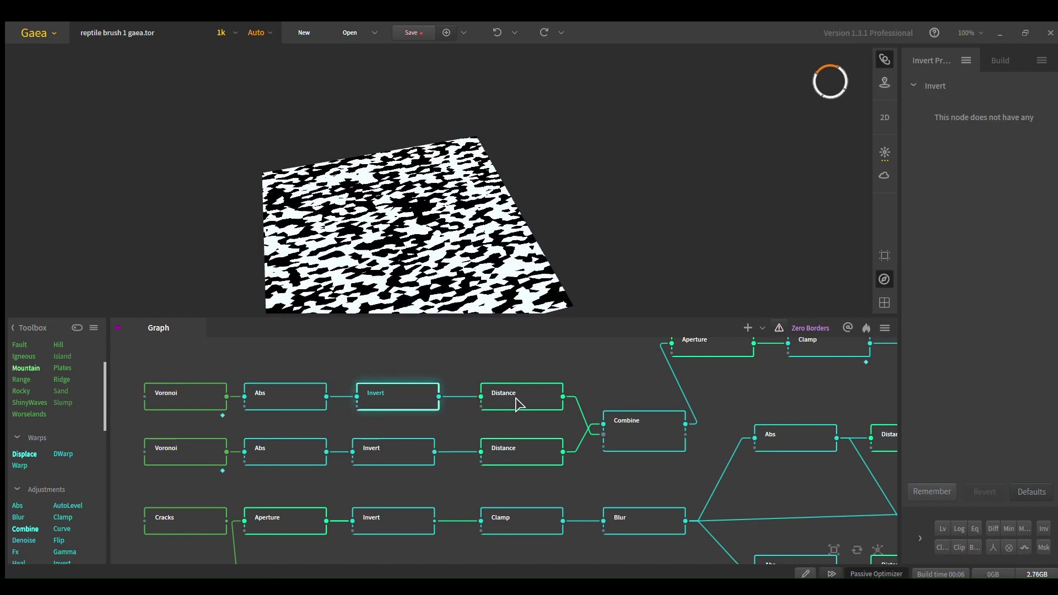
{"action": "left_click", "coordinate": [518, 405]}
{"action": "left_click", "coordinate": [289, 397]}
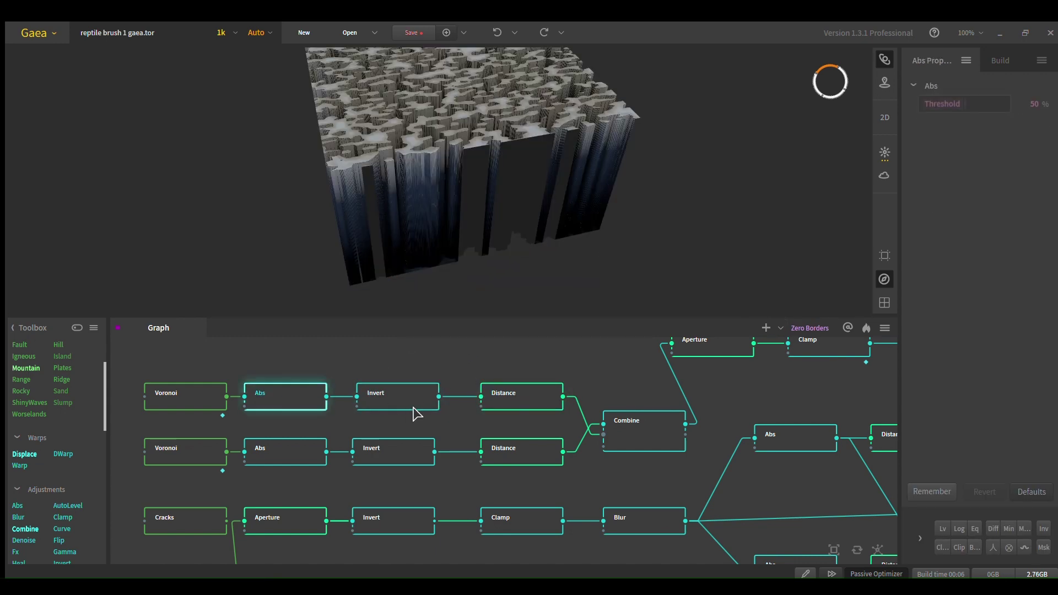
{"action": "left_click", "coordinate": [408, 405]}
{"action": "left_click", "coordinate": [523, 406]}
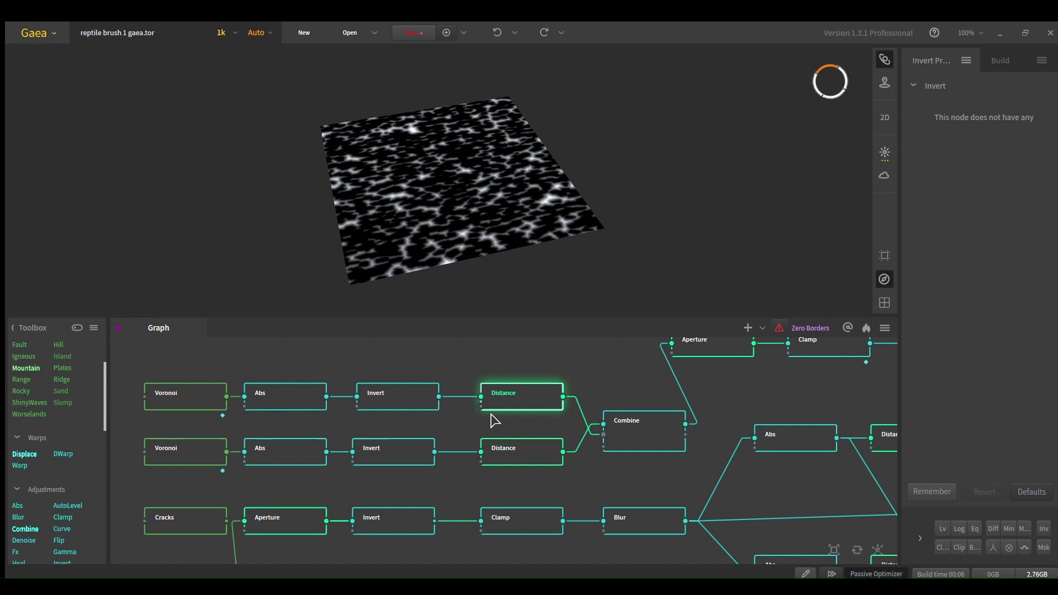
- Review the upper branch from its Voronoi node through Abs and Invert to Distance, and examine the Distance mask up close
{"action": "left_click", "coordinate": [204, 396]}
{"action": "middle_click_drag", "start_coordinate": [409, 195], "coordinate": [408, 197]}
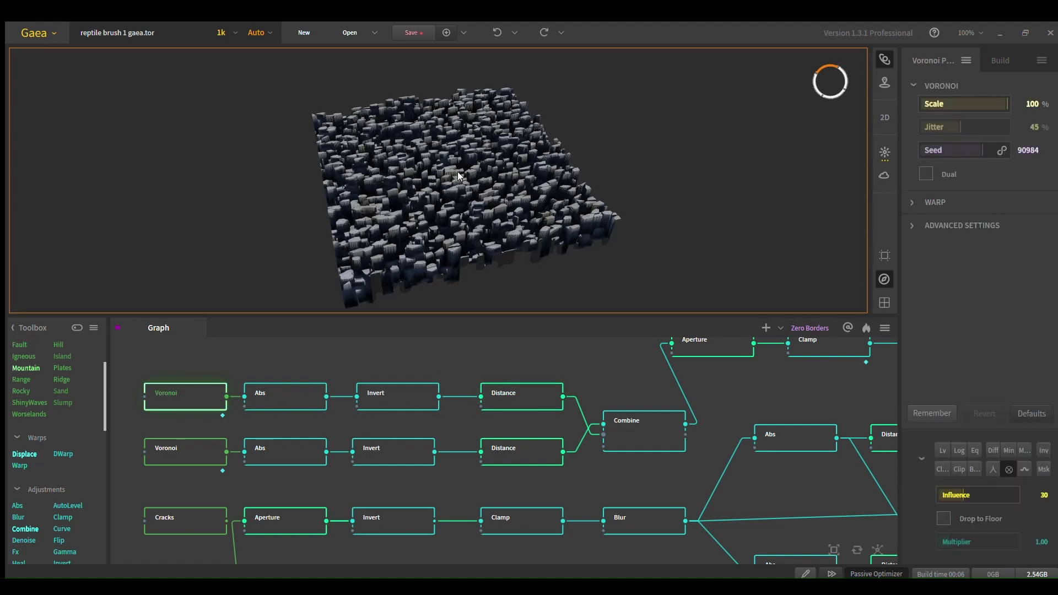
{"action": "left_click", "coordinate": [296, 392]}
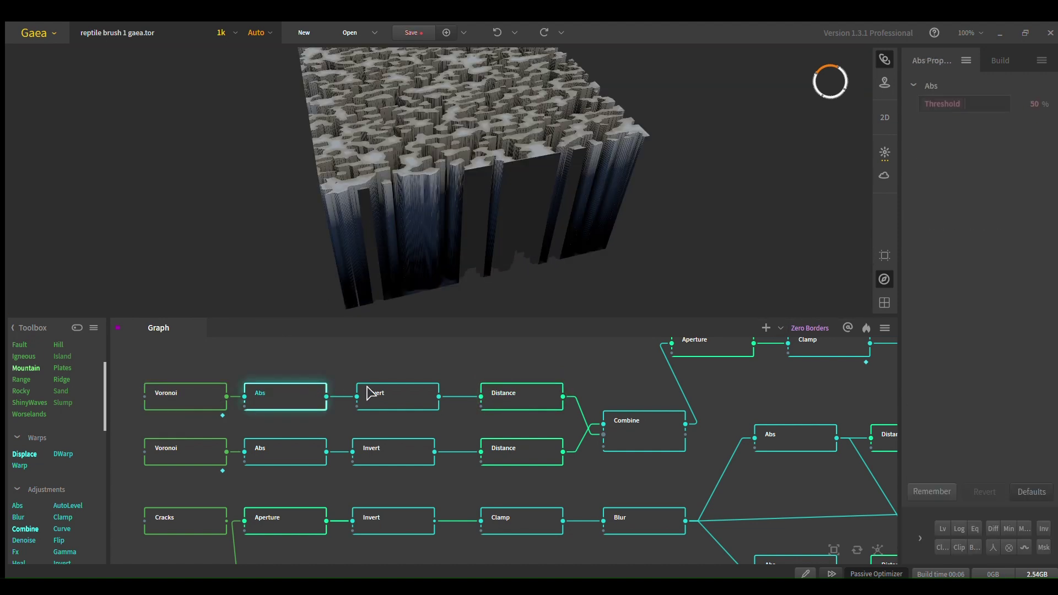
{"action": "left_click", "coordinate": [410, 396]}
{"action": "left_click", "coordinate": [447, 208]}
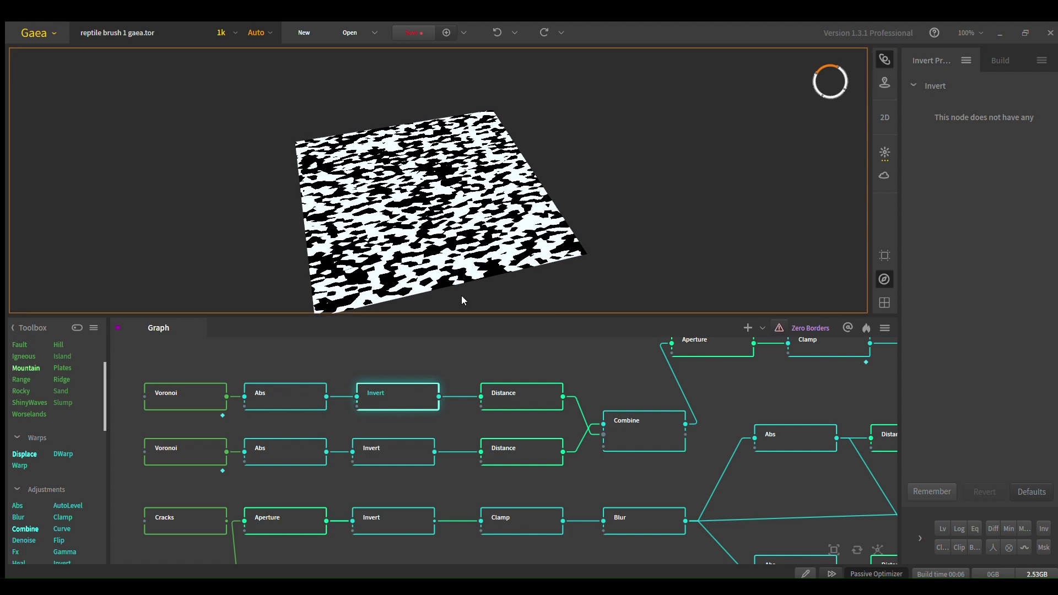
{"action": "left_click", "coordinate": [515, 400]}
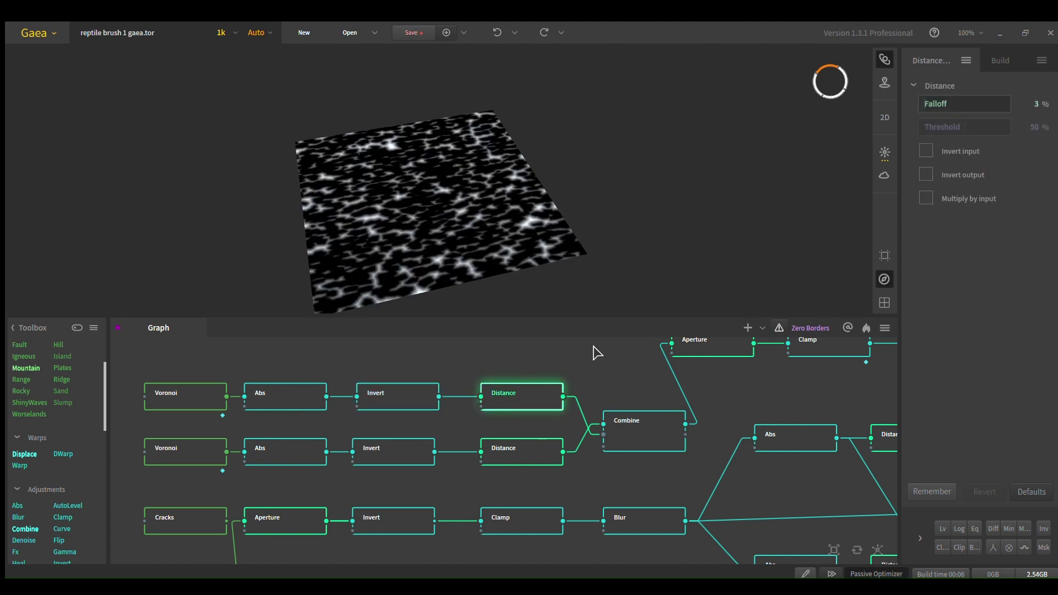
{"action": "left_click", "coordinate": [528, 259]}
{"action": "scroll", "coordinate": [518, 243], "scroll_direction": "up", "scroll_amount": 3}
{"action": "scroll", "coordinate": [493, 187], "scroll_direction": "up", "scroll_amount": 2}
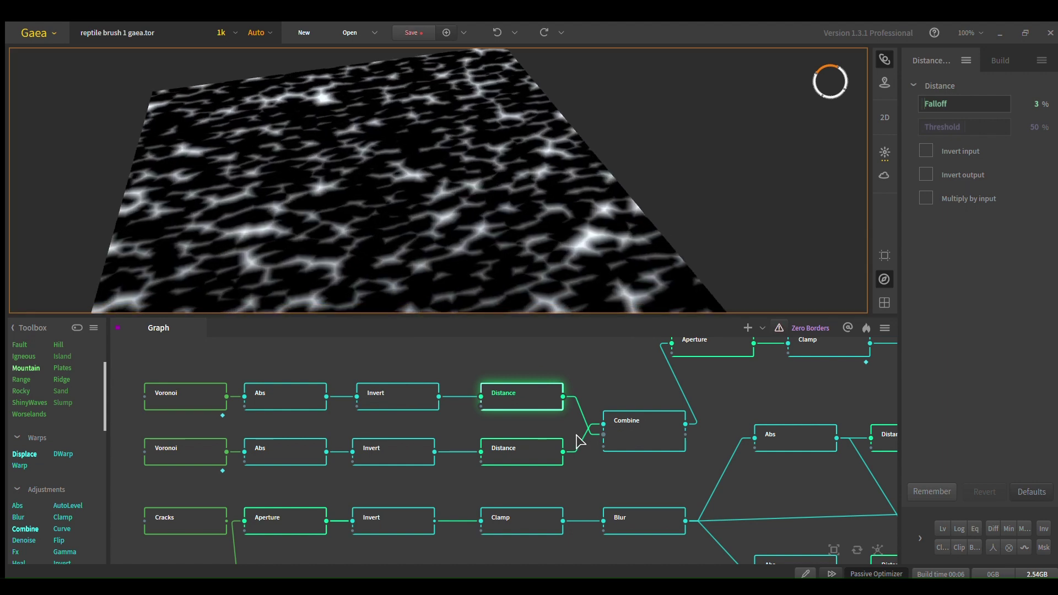
- Preview the Blend Combine that joins both Distance nodes, and the Aperture node it feeds
{"action": "left_click", "coordinate": [637, 437]}
{"action": "middle_click_drag", "start_coordinate": [557, 294], "coordinate": [553, 215]}
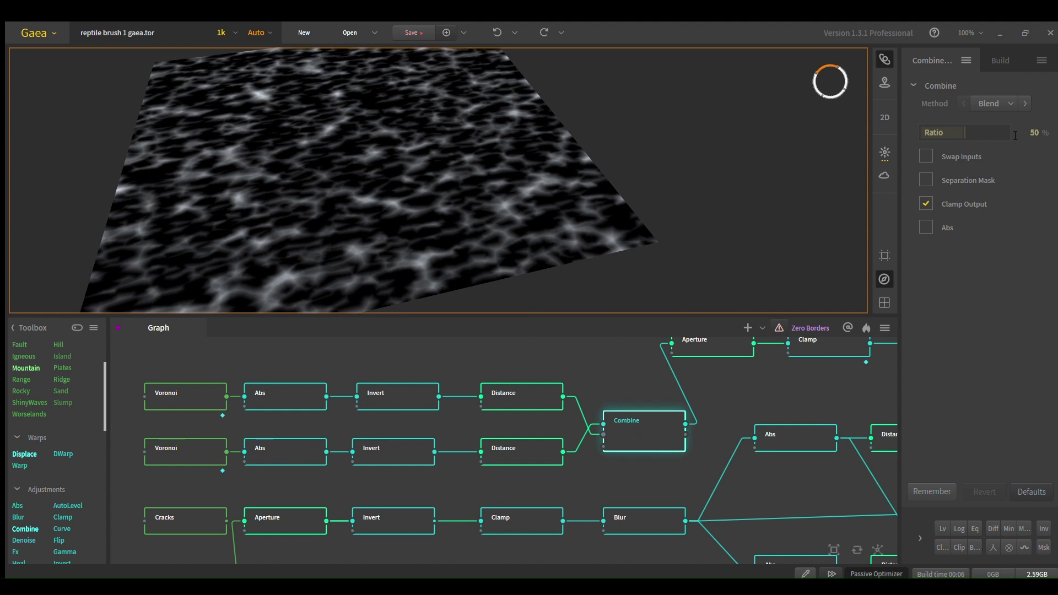
{"action": "middle_click_drag", "start_coordinate": [739, 392], "coordinate": [654, 413]}
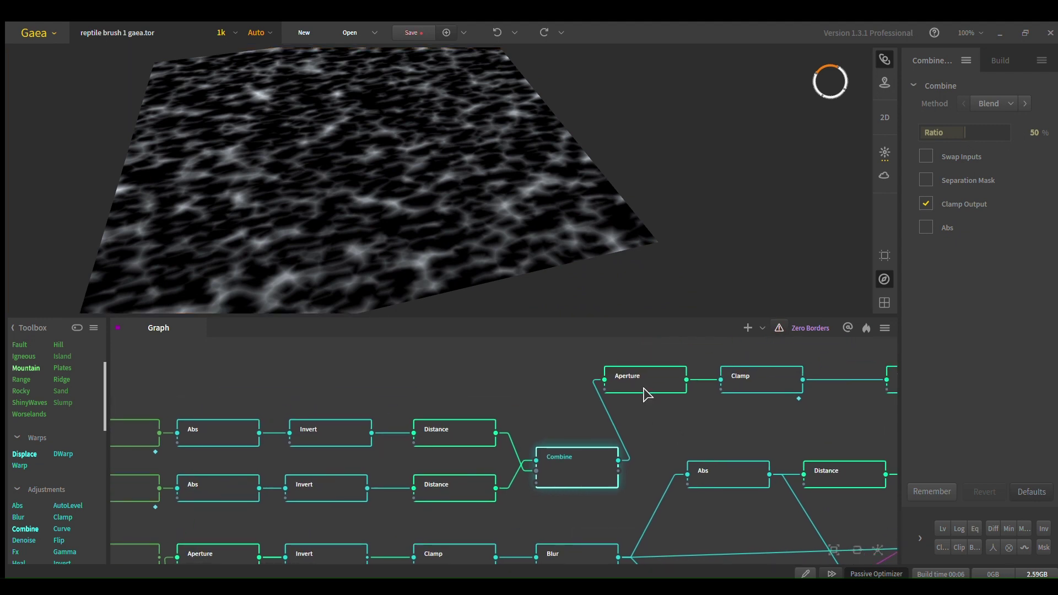
{"action": "left_click", "coordinate": [644, 389]}
{"action": "middle_click_drag", "start_coordinate": [513, 170], "coordinate": [524, 191]}
{"action": "scroll", "coordinate": [524, 191], "scroll_direction": "down", "scroll_amount": 5}
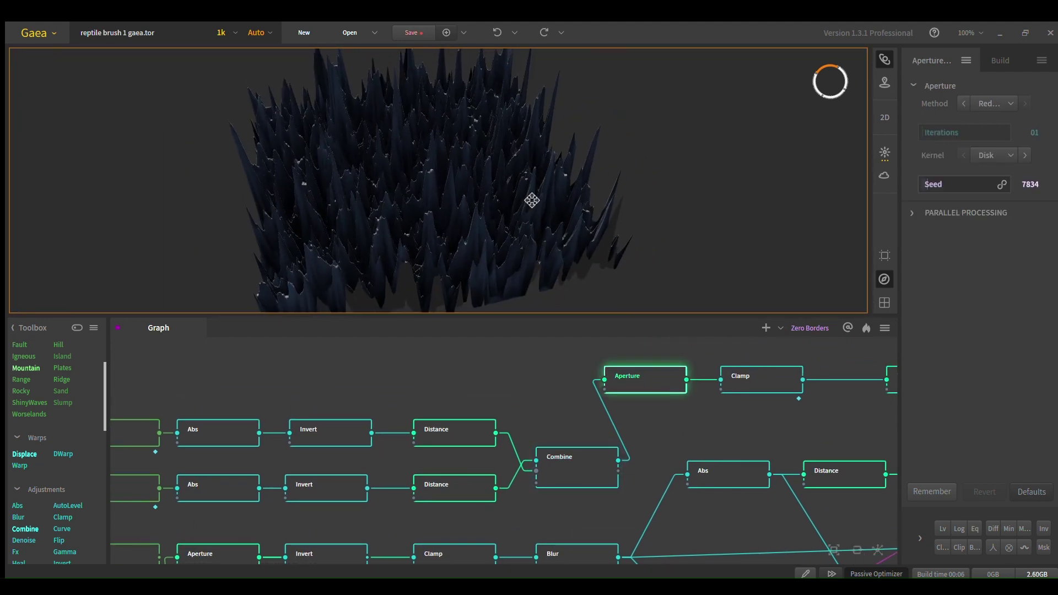
- Preview the Clamp node after Aperture and examine its rippled surface up close
{"action": "left_click", "coordinate": [752, 379]}
{"action": "scroll", "coordinate": [441, 261], "scroll_direction": "up", "scroll_amount": 5}
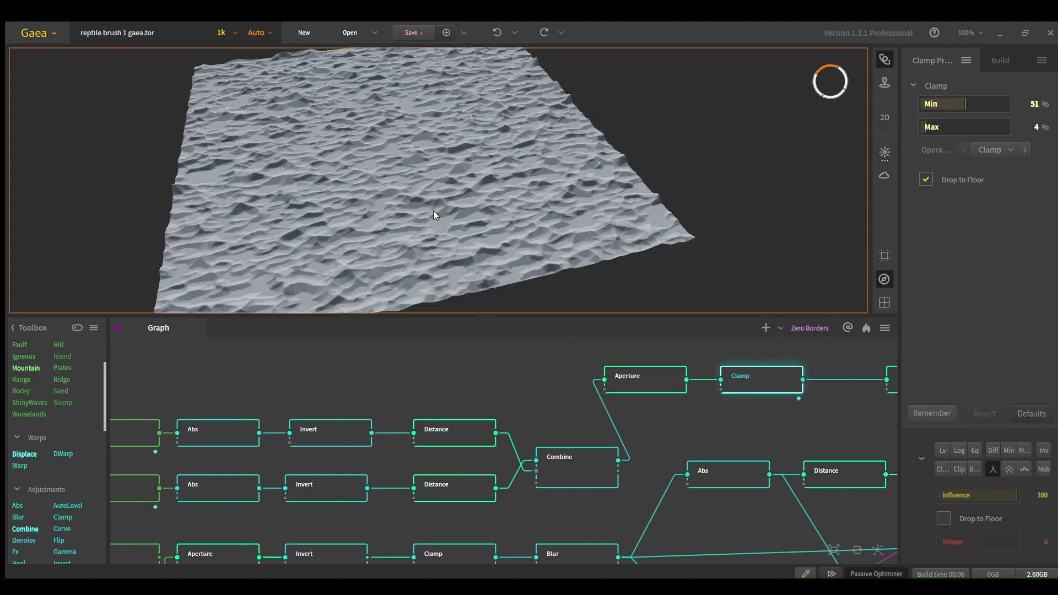
{"action": "middle_click_drag", "start_coordinate": [508, 151], "coordinate": [525, 279]}
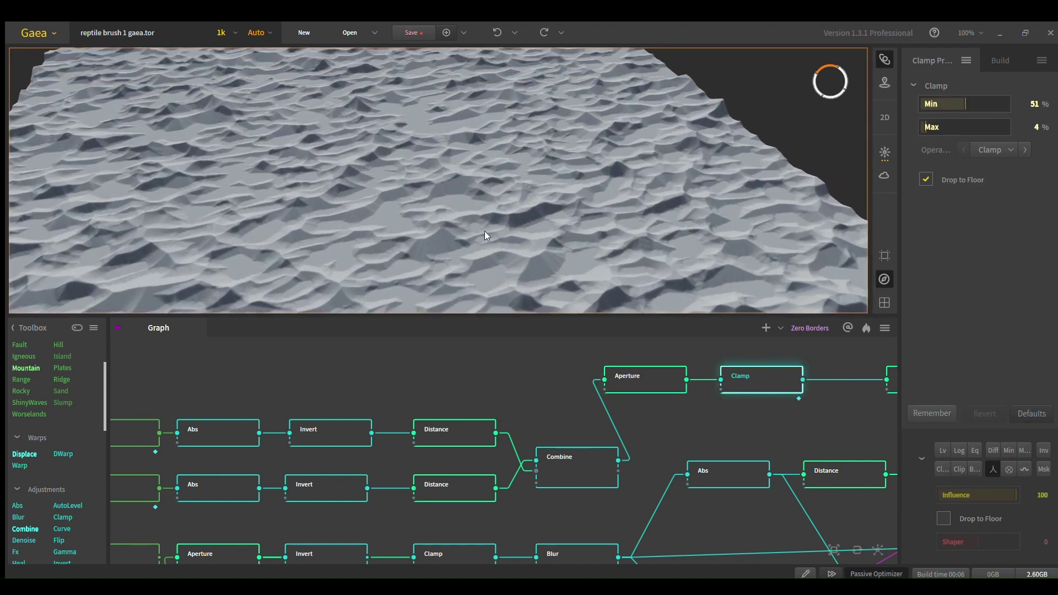
{"action": "scroll", "coordinate": [484, 235], "scroll_direction": "down", "scroll_amount": 3}
- Preview the ThermalShaper node and move it closer to the Clamp node in the graph
{"action": "middle_click_drag", "start_coordinate": [743, 415], "coordinate": [606, 452]}
{"action": "left_click", "coordinate": [794, 422]}
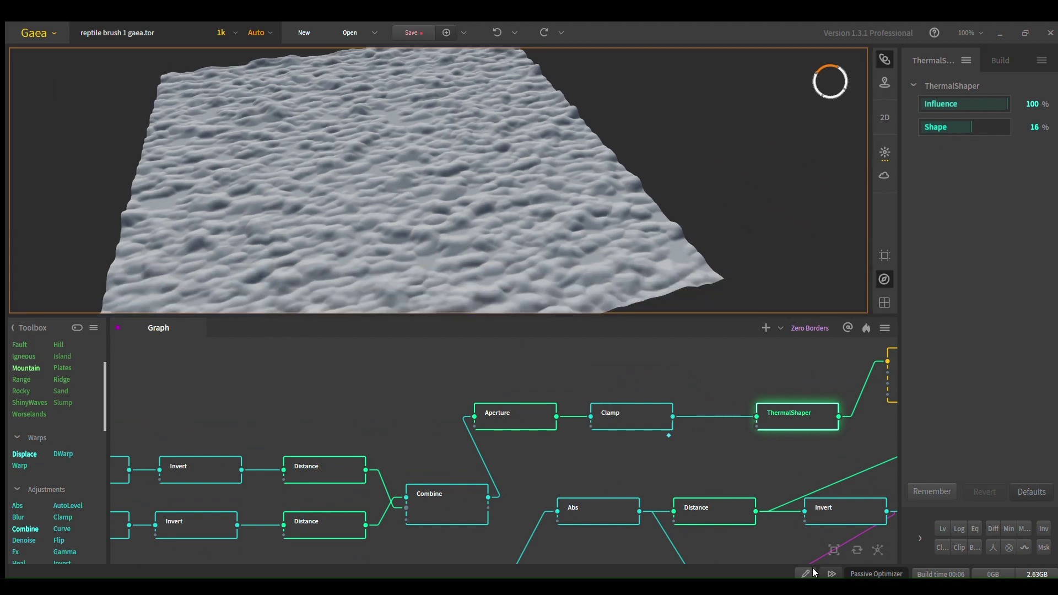
{"action": "middle_click_drag", "start_coordinate": [785, 453], "coordinate": [656, 451]}
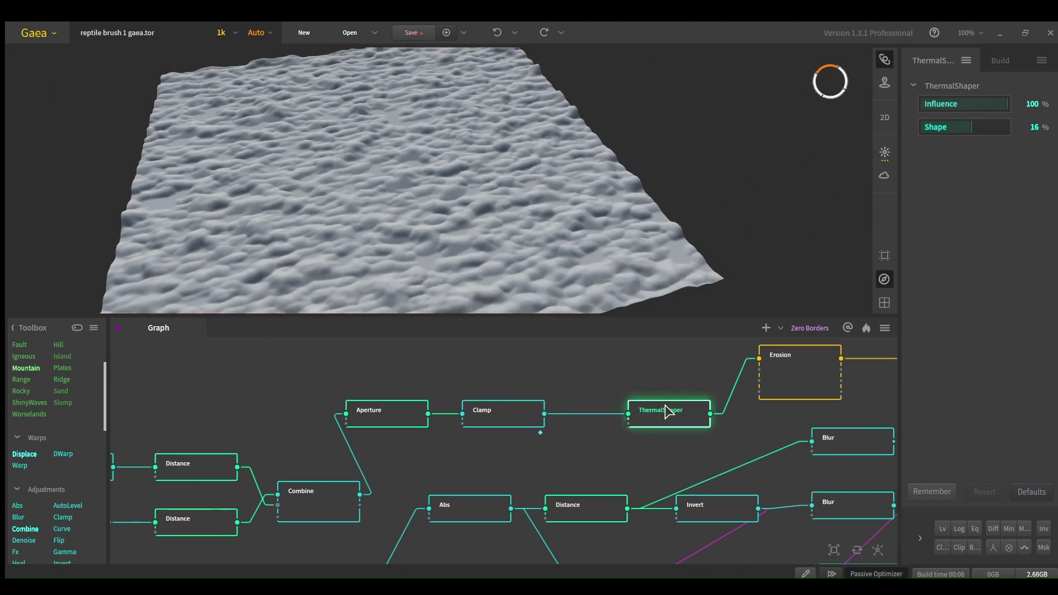
{"action": "left_click_drag", "start_coordinate": [666, 408], "coordinate": [640, 412]}
- Compare the terrain before and after thermal shaping by alternating between the Clamp and ThermalShaper previews
{"action": "middle_click_drag", "start_coordinate": [516, 225], "coordinate": [554, 194]}
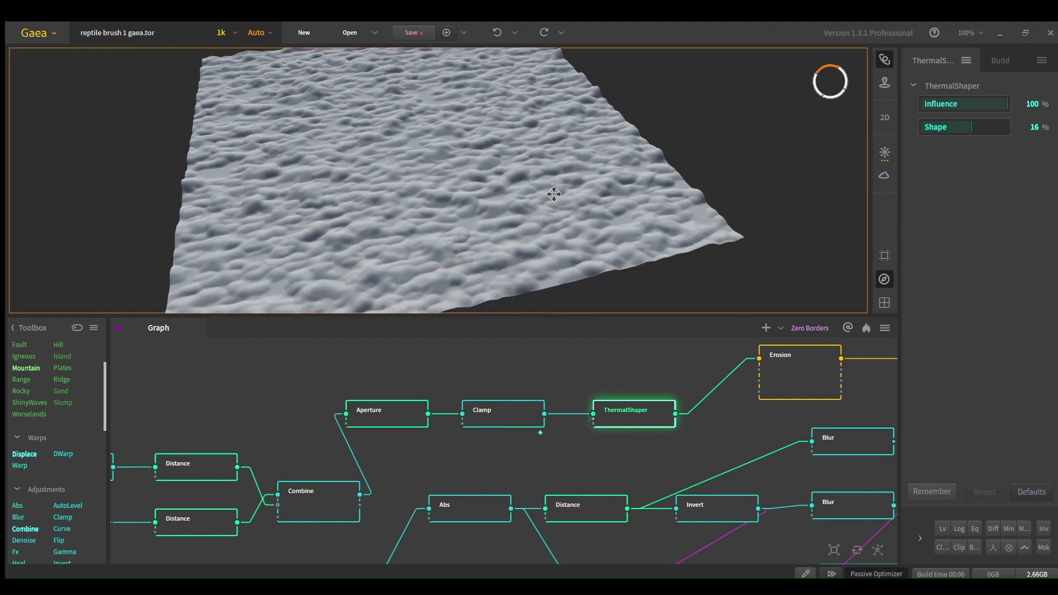
{"action": "left_click", "coordinate": [493, 410]}
{"action": "left_click", "coordinate": [628, 413]}
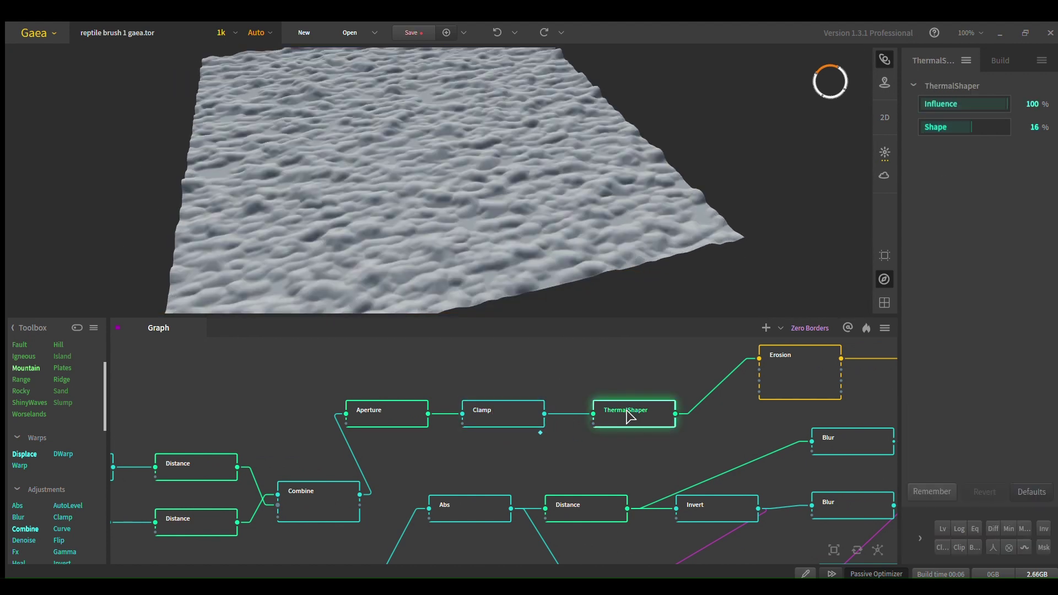
{"action": "left_click", "coordinate": [508, 411]}
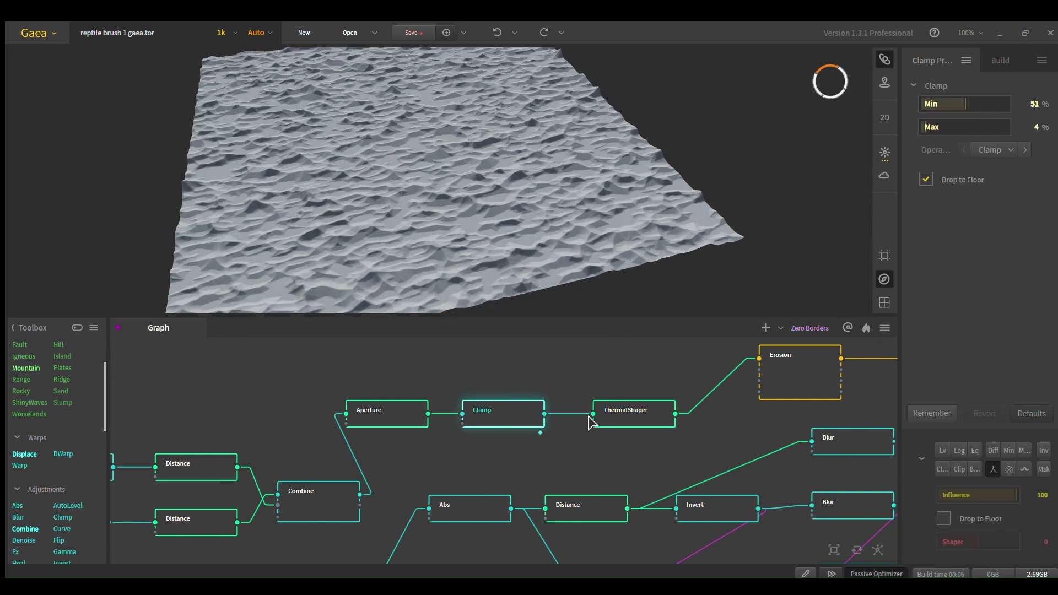
{"action": "left_click", "coordinate": [633, 412]}
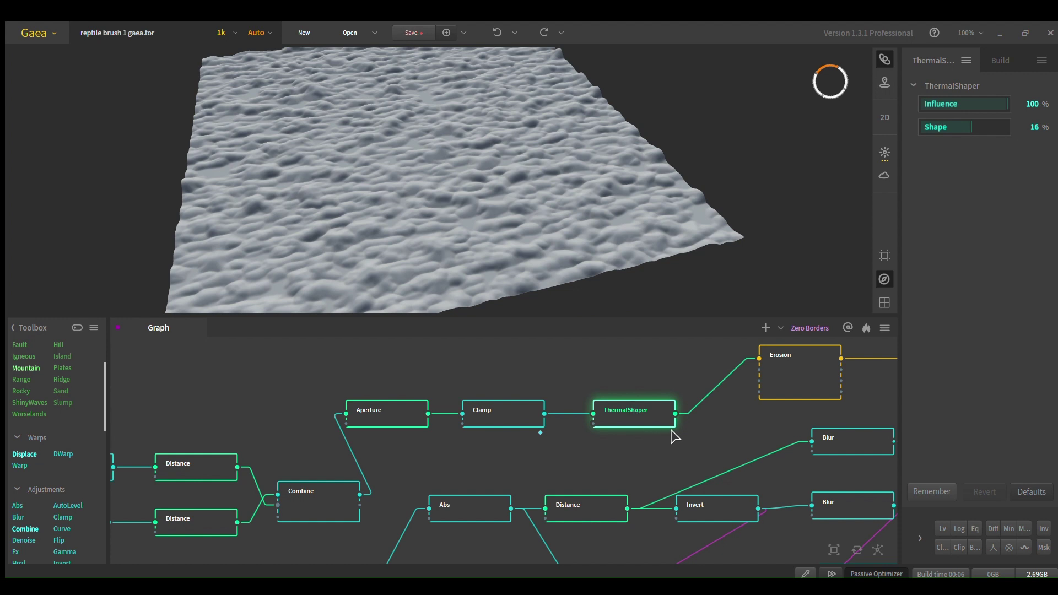
- Preview the Erosion node and trace its output connection through the graph to the Combine before Zero Borders
{"action": "middle_click_drag", "start_coordinate": [720, 422], "coordinate": [542, 442]}
{"action": "left_click", "coordinate": [608, 412]}
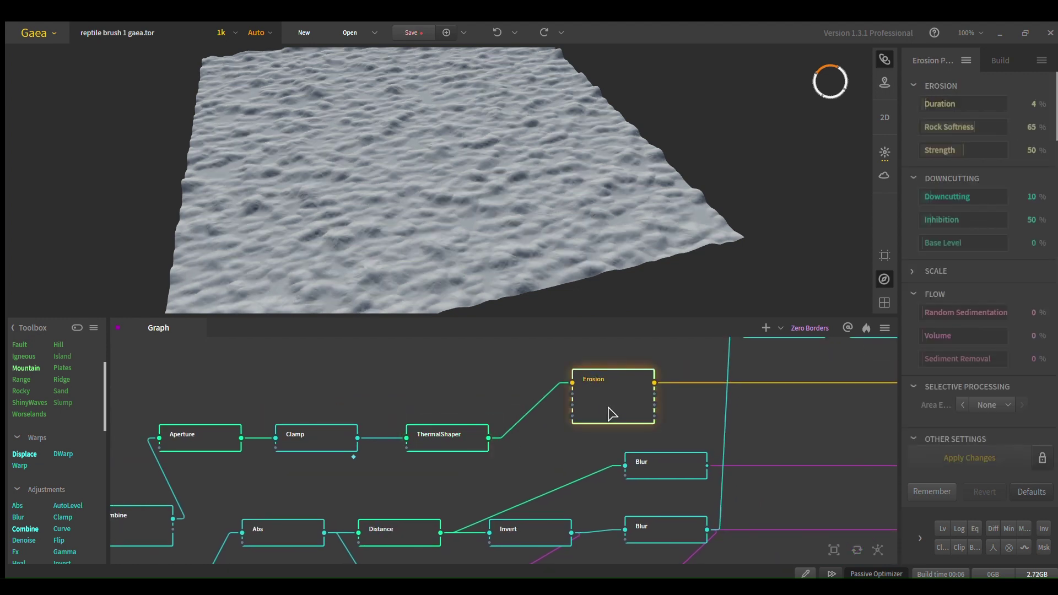
{"action": "middle_click_drag", "start_coordinate": [527, 223], "coordinate": [504, 243]}
{"action": "middle_click_drag", "start_coordinate": [767, 436], "coordinate": [441, 427]}
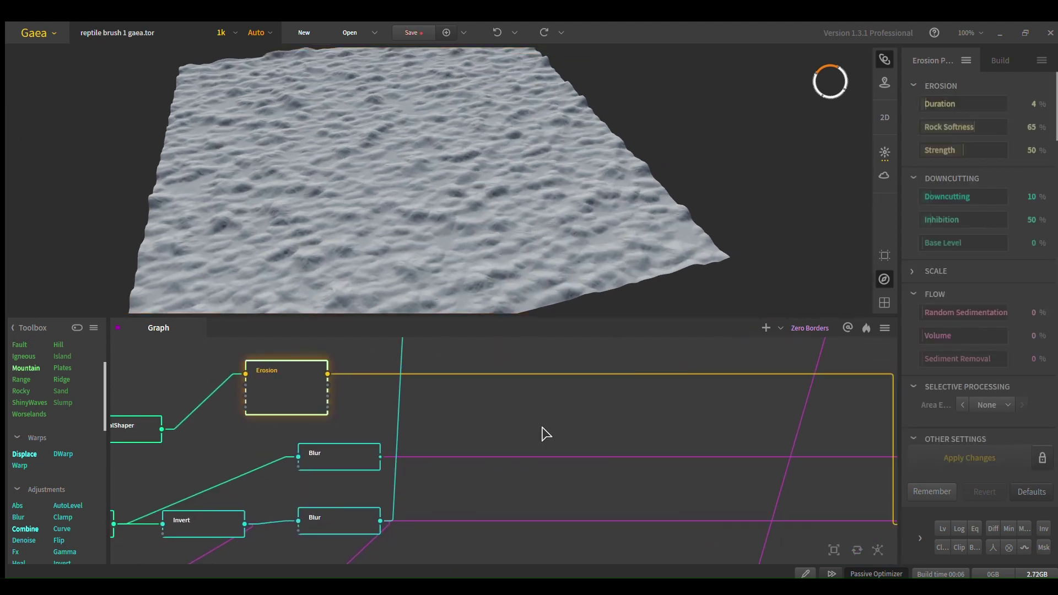
{"action": "scroll", "coordinate": [568, 427], "scroll_direction": "down", "scroll_amount": 3}
{"action": "middle_click_drag", "start_coordinate": [608, 426], "coordinate": [522, 427]}
{"action": "middle_click_drag", "start_coordinate": [646, 427], "coordinate": [541, 414]}
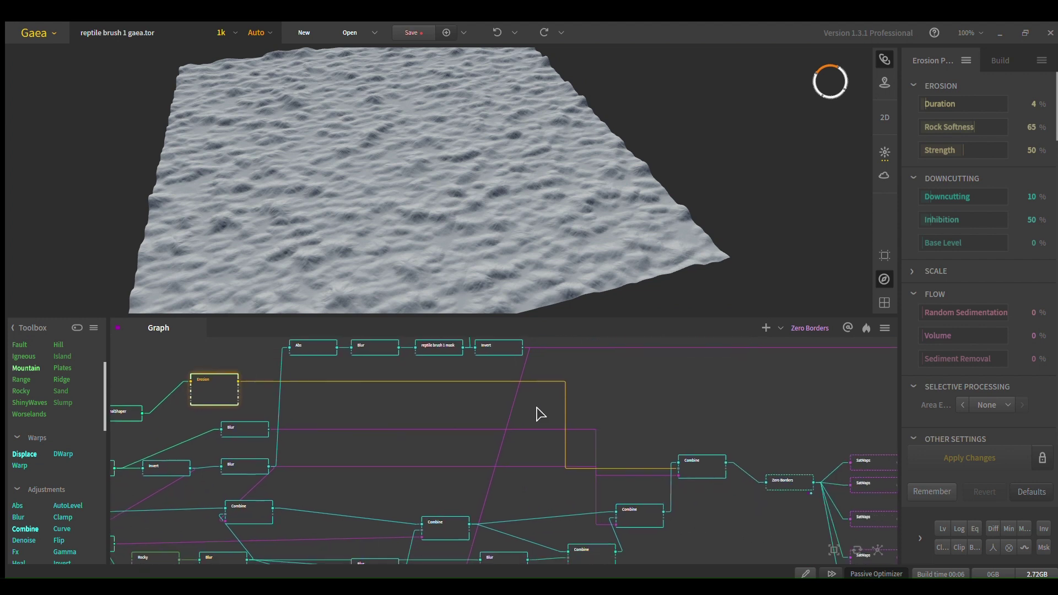
- Preview the Subtract Combine that receives the Erosion output and examine the skin between the scales at several zoom levels
{"action": "left_click", "coordinate": [700, 474]}
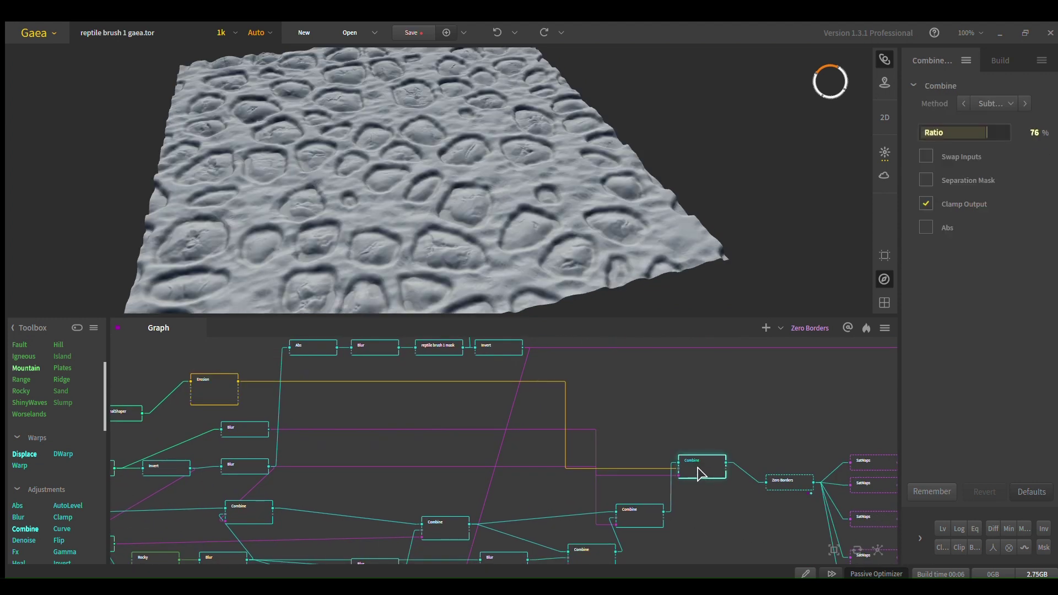
{"action": "scroll", "coordinate": [535, 114], "scroll_direction": "up", "scroll_amount": 4}
{"action": "middle_click_drag", "start_coordinate": [544, 253], "coordinate": [620, 179]}
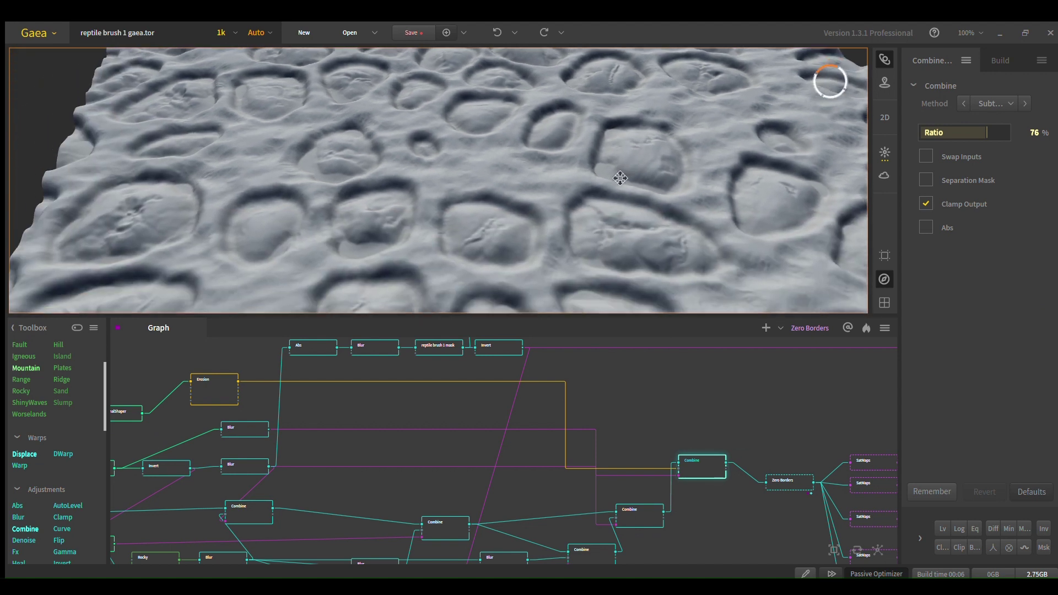
{"action": "scroll", "coordinate": [403, 216], "scroll_direction": "up", "scroll_amount": 5}
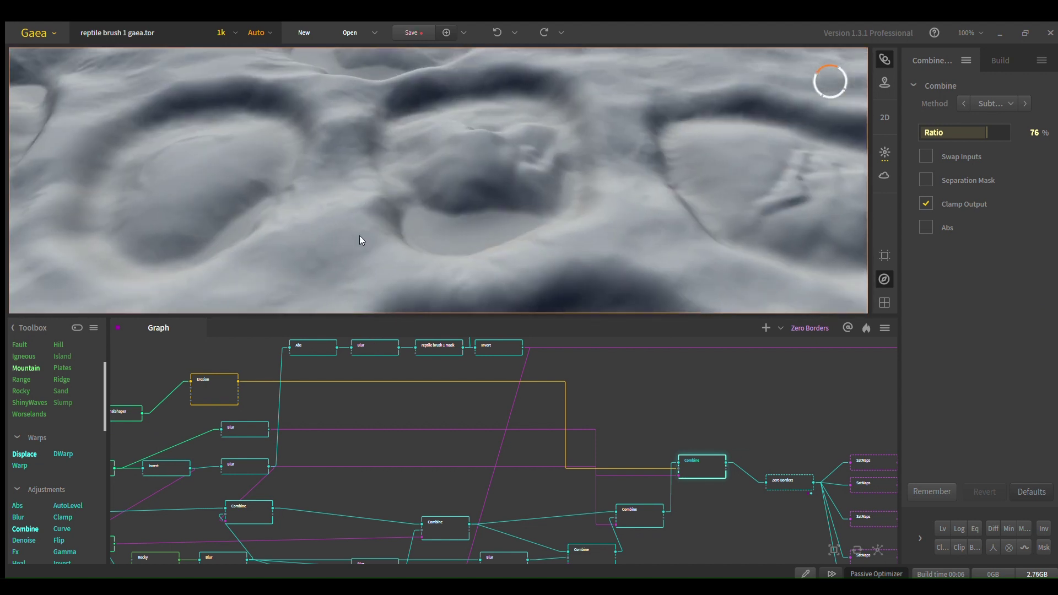
{"action": "scroll", "coordinate": [424, 213], "scroll_direction": "up", "scroll_amount": 2}
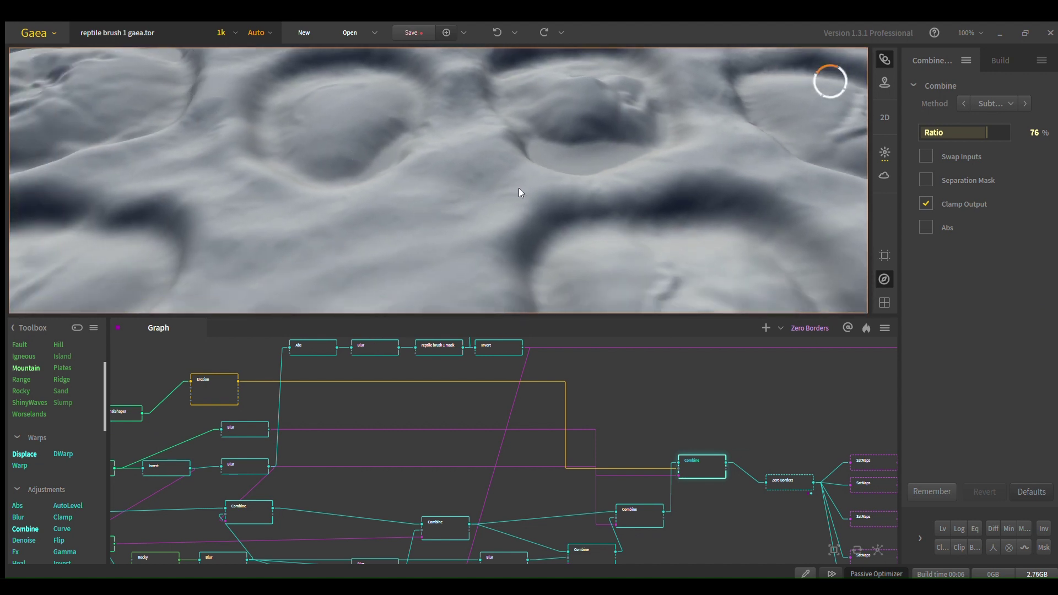
{"action": "middle_click_drag", "start_coordinate": [520, 193], "coordinate": [346, 111]}
{"action": "scroll", "coordinate": [346, 110], "scroll_direction": "down", "scroll_amount": 3}
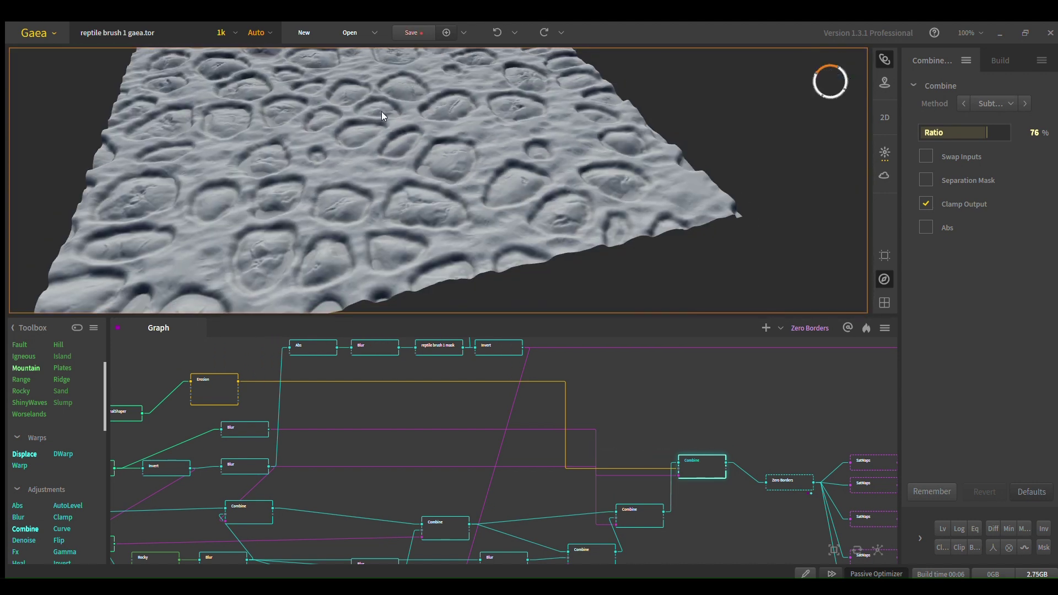
{"action": "scroll", "coordinate": [384, 116], "scroll_direction": "up", "scroll_amount": 3}
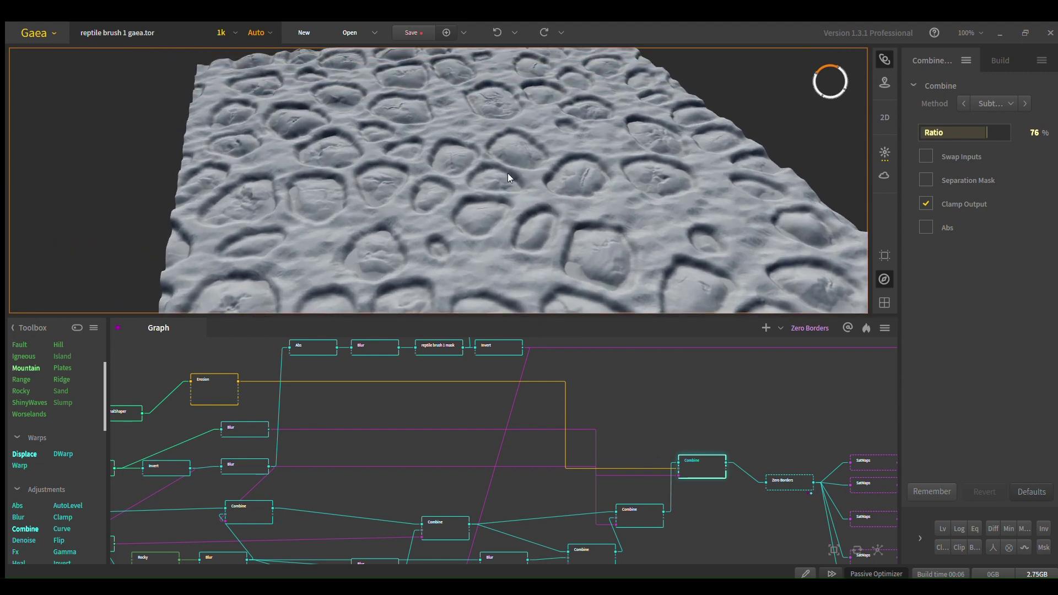
{"action": "middle_click_drag", "start_coordinate": [564, 233], "coordinate": [539, 157]}
{"action": "scroll", "coordinate": [539, 157], "scroll_direction": "up", "scroll_amount": 5}
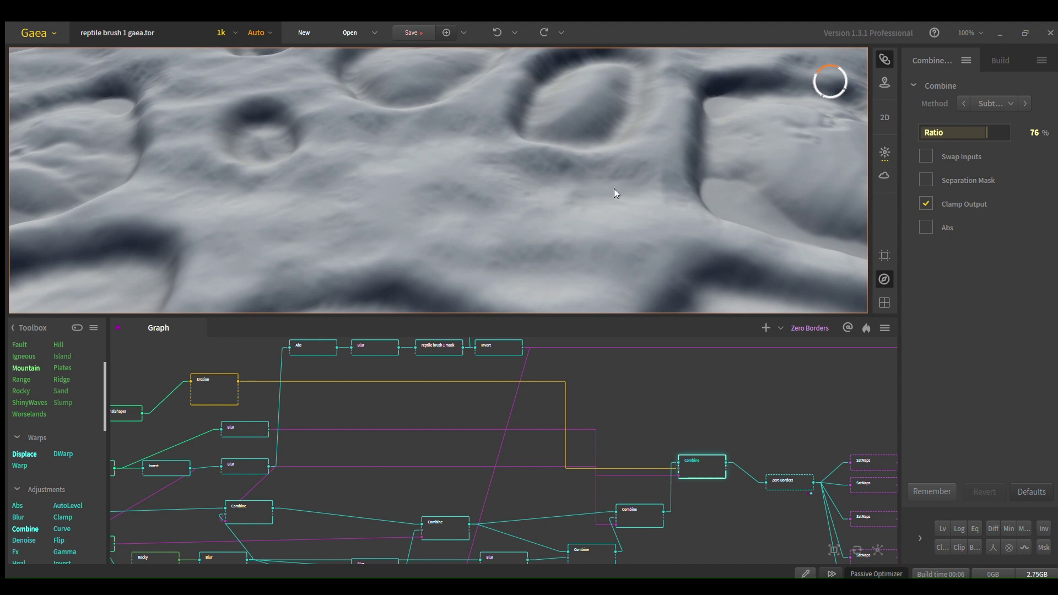
{"action": "middle_click_drag", "start_coordinate": [480, 220], "coordinate": [615, 142]}
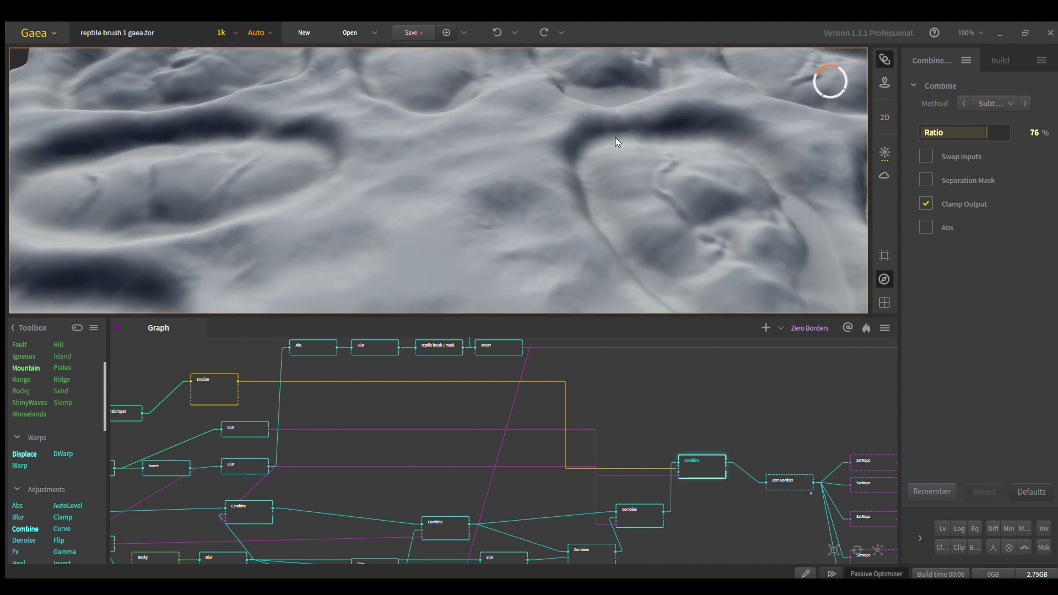
- Examine the whole scale pattern of the Subtract Combine from farther away
{"action": "scroll", "coordinate": [674, 224], "scroll_direction": "down", "scroll_amount": 5}
{"action": "middle_click_drag", "start_coordinate": [687, 197], "coordinate": [551, 191]}
{"action": "scroll", "coordinate": [551, 191], "scroll_direction": "down", "scroll_amount": 3}
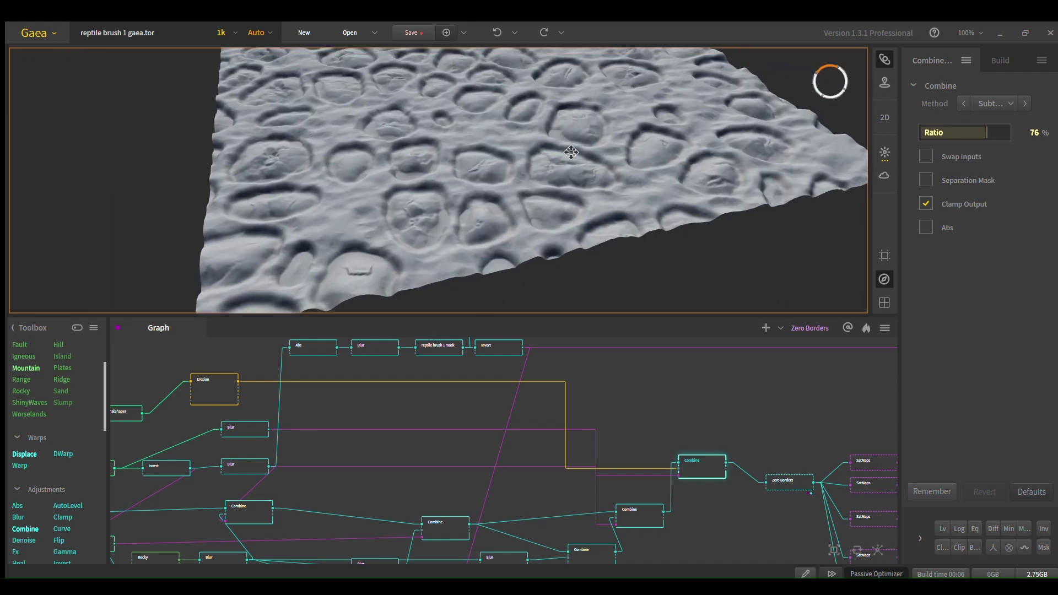
{"action": "middle_click_drag", "start_coordinate": [570, 153], "coordinate": [472, 167]}
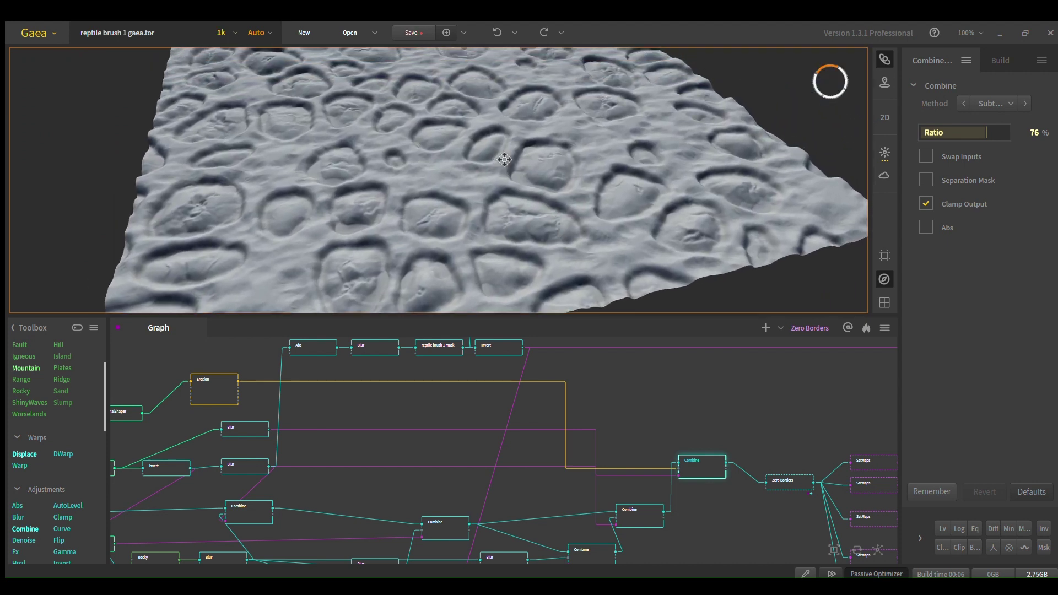
- Preview the Zero Borders node and examine the full terrain tile including its edges
{"action": "middle_click_drag", "start_coordinate": [752, 501], "coordinate": [590, 472]}
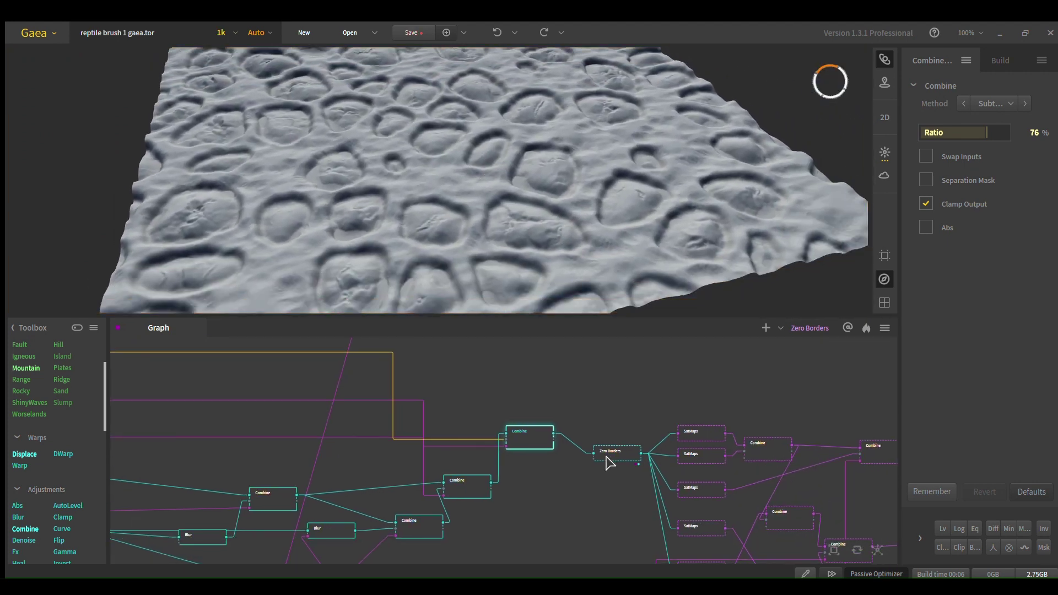
{"action": "left_click", "coordinate": [609, 453]}
{"action": "scroll", "coordinate": [574, 208], "scroll_direction": "down", "scroll_amount": 5}
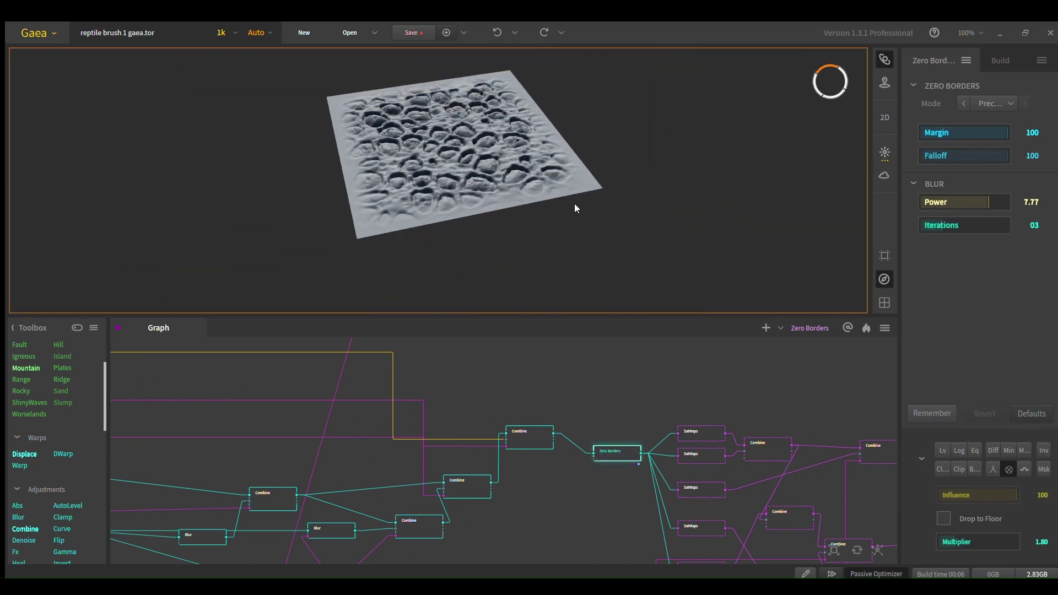
{"action": "scroll", "coordinate": [574, 208], "scroll_direction": "down", "scroll_amount": 1}
{"action": "middle_click_drag", "start_coordinate": [574, 207], "coordinate": [497, 261]}
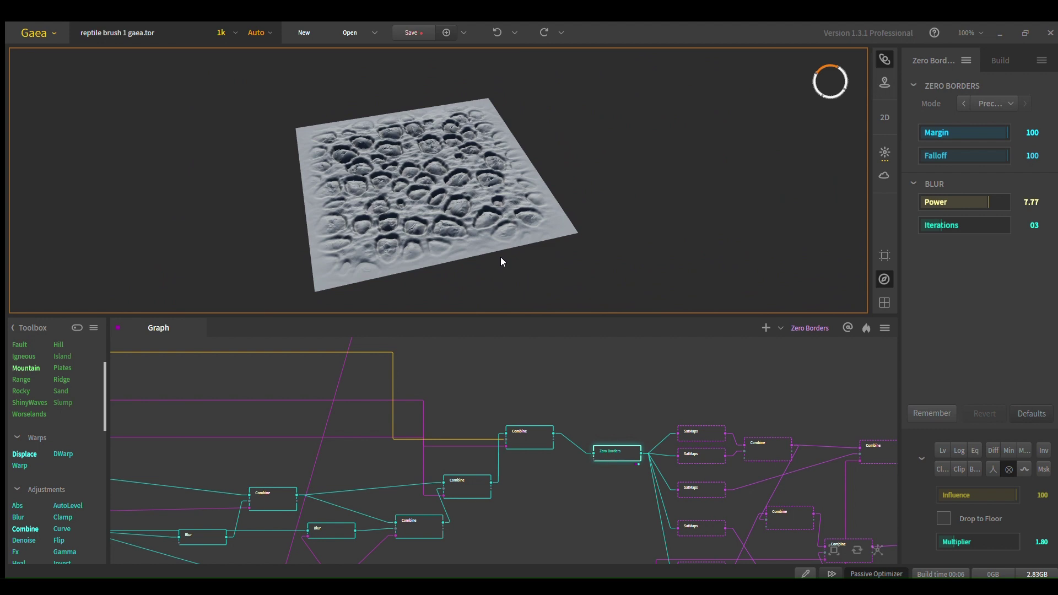
{"action": "middle_click_drag", "start_coordinate": [474, 229], "coordinate": [443, 207]}
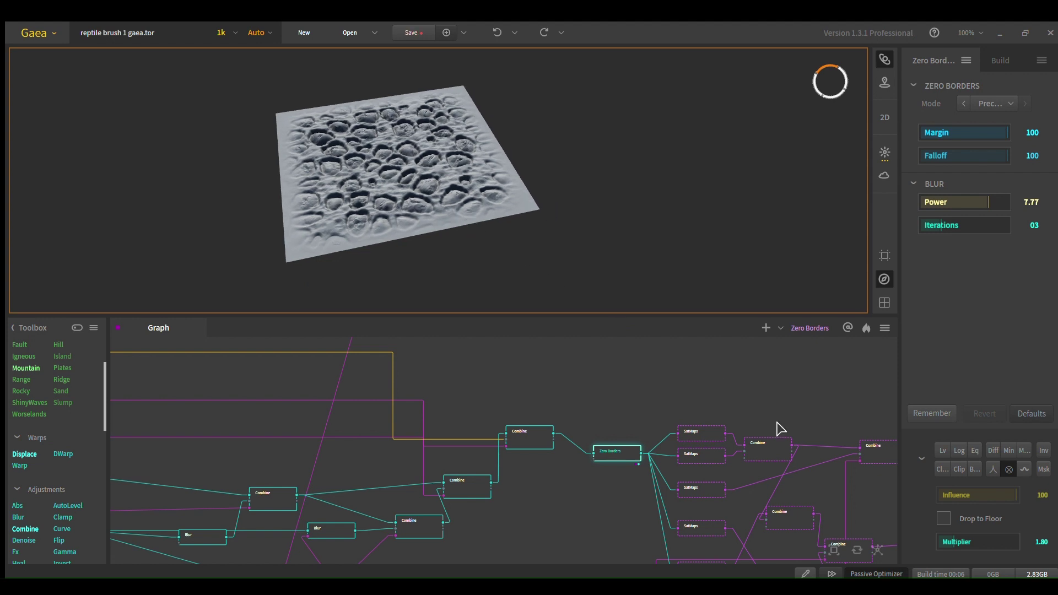
- Select the whole group of SatMaps, Combine and ColorFx color nodes that follows Zero Borders
{"action": "middle_click_drag", "start_coordinate": [779, 427], "coordinate": [564, 425]}
{"action": "middle_click_drag", "start_coordinate": [532, 426], "coordinate": [441, 425]}
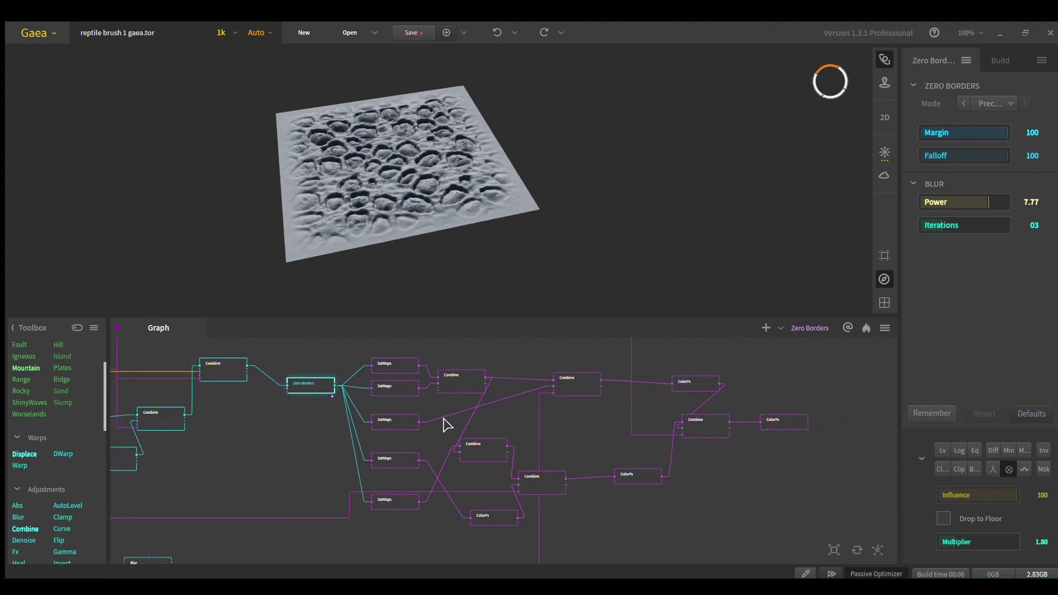
{"action": "left_click_drag", "start_coordinate": [377, 552], "coordinate": [385, 530]}
{"action": "left_click_drag", "start_coordinate": [386, 530], "coordinate": [794, 357]}
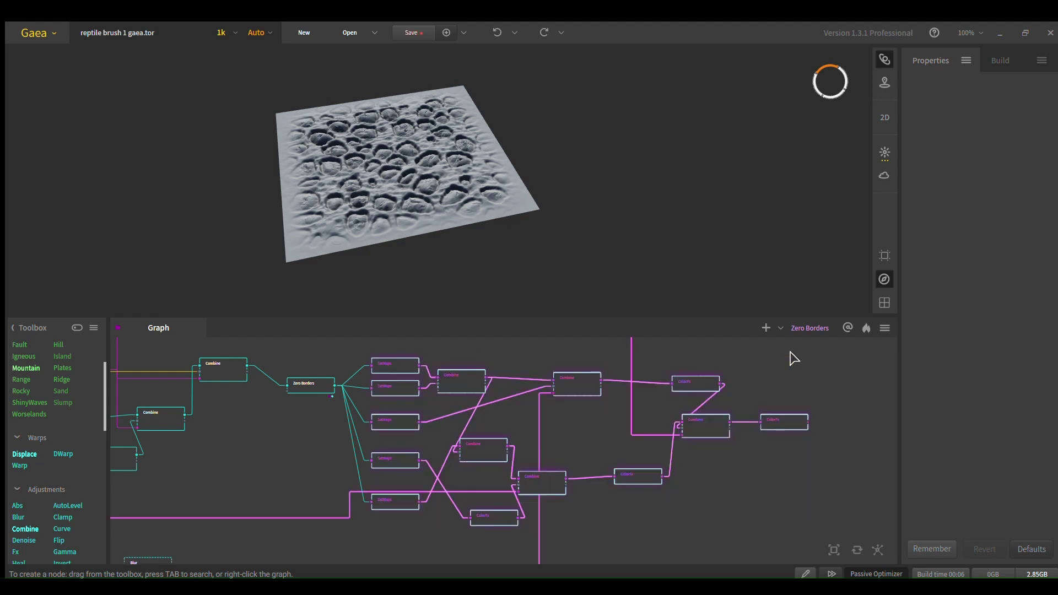
{"action": "scroll", "coordinate": [484, 432], "scroll_direction": "up", "scroll_amount": 4}
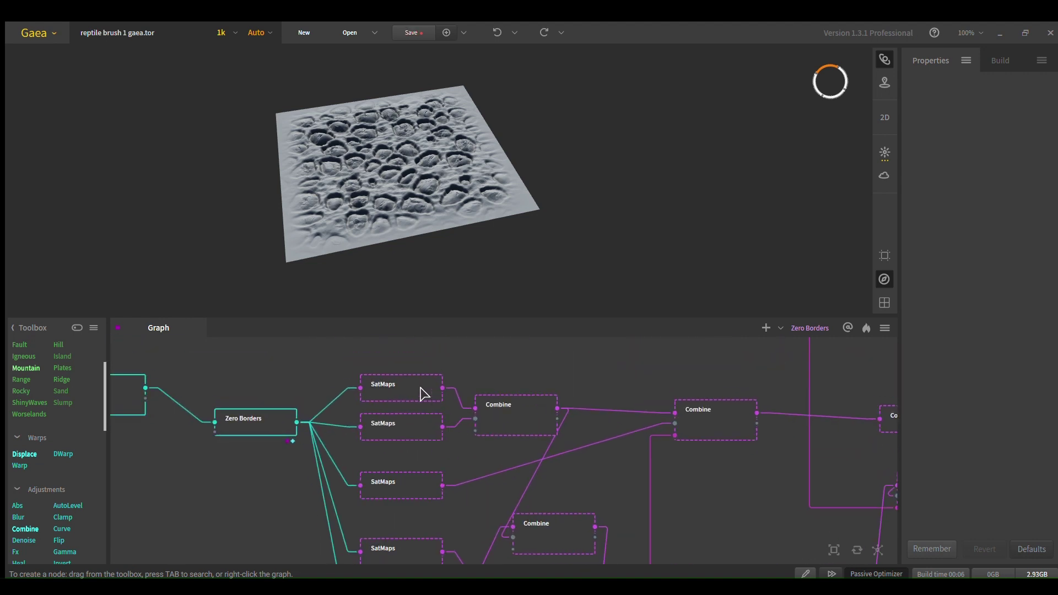
- Preview the topmost SatMaps node and the Combine that blends the first two SatMaps
{"action": "left_click", "coordinate": [425, 393]}
{"action": "left_click", "coordinate": [500, 409]}
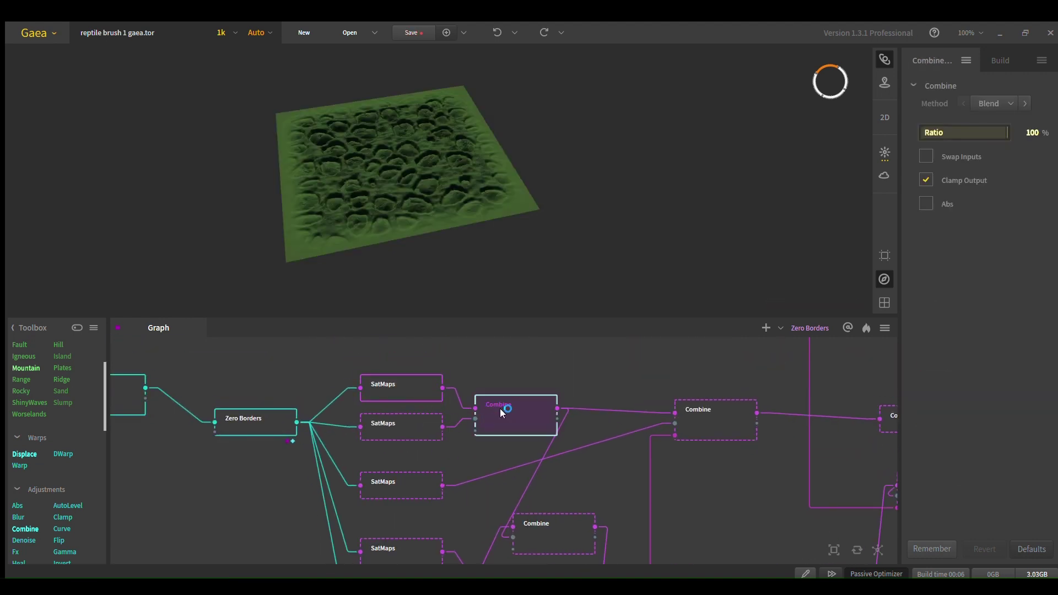
{"action": "right_click_drag", "start_coordinate": [588, 475], "coordinate": [583, 452]}
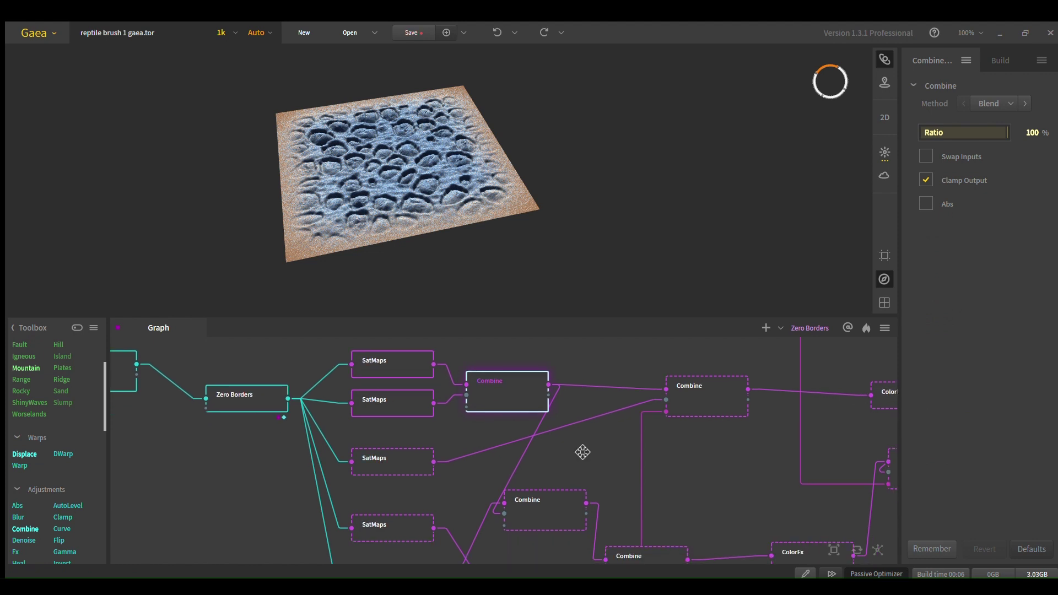
- Compare the first SatMaps Combine with the following Combine that adds the third SatMaps, and examine the colors between the scales
{"action": "left_click", "coordinate": [710, 405]}
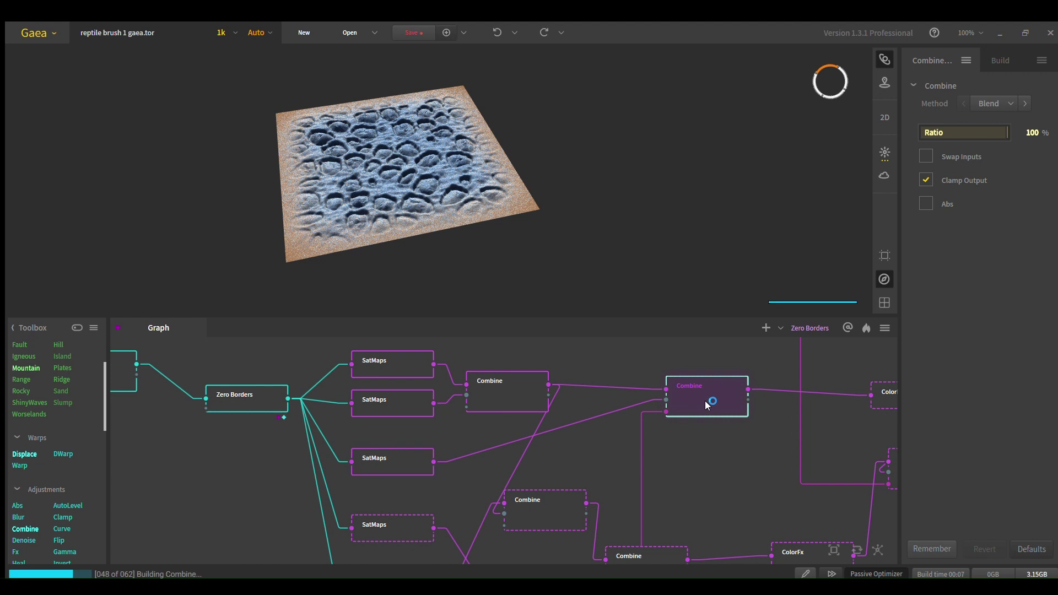
{"action": "left_click", "coordinate": [390, 464]}
{"action": "left_click", "coordinate": [508, 396]}
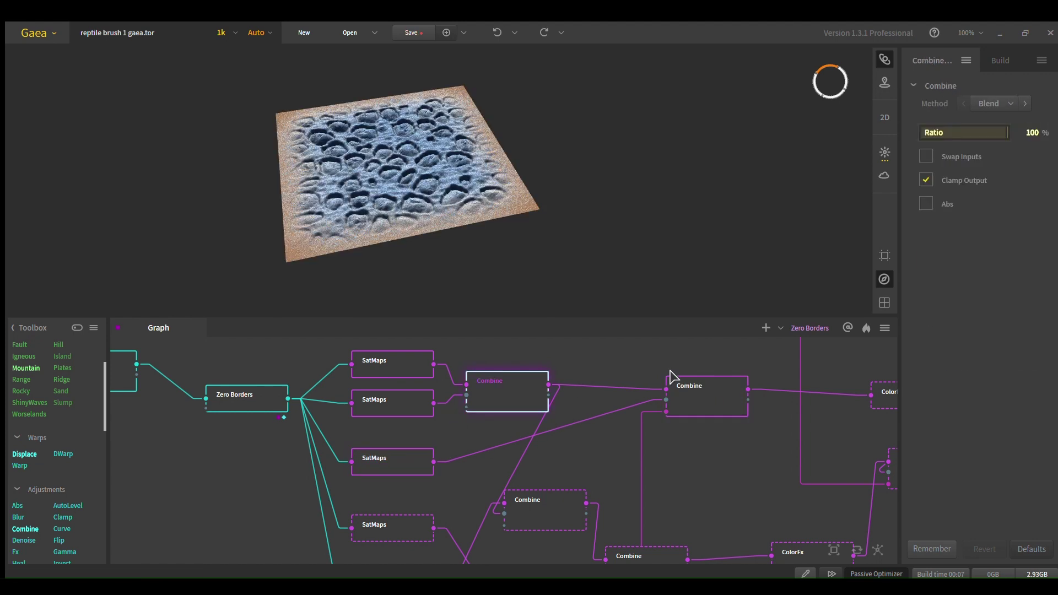
{"action": "left_click", "coordinate": [692, 395]}
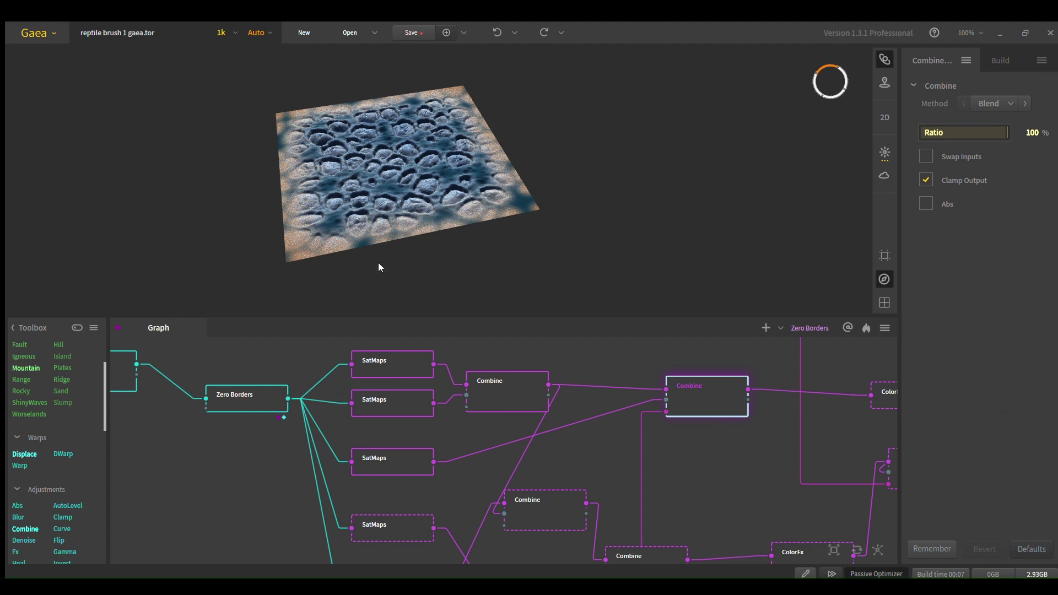
{"action": "scroll", "coordinate": [448, 184], "scroll_direction": "up", "scroll_amount": 5}
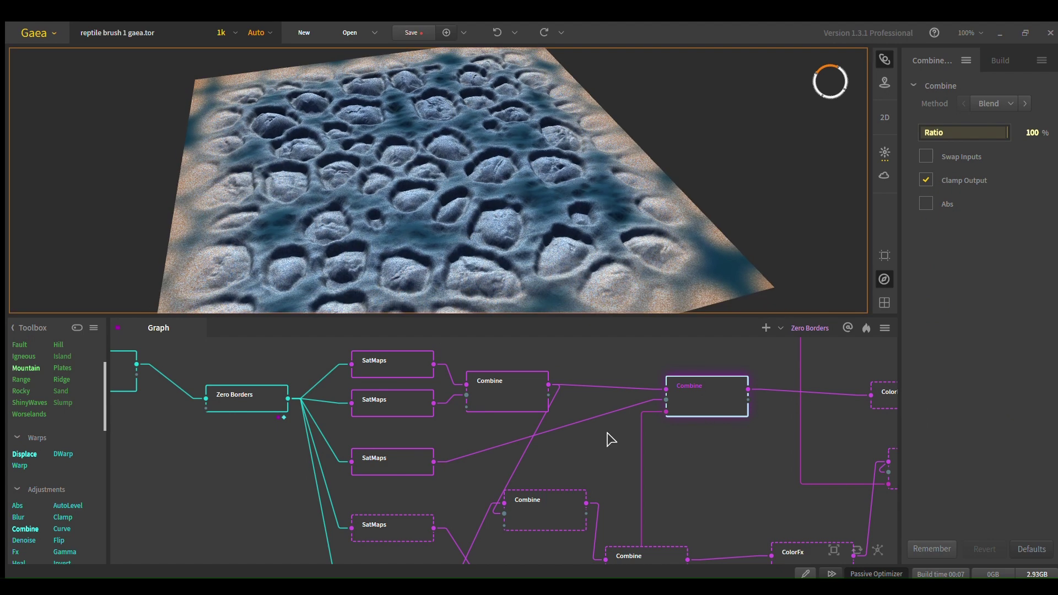
- Trace the connections from the upper three-input Combine through its ColorFx to the last Combine and final ColorFx
{"action": "middle_click_drag", "start_coordinate": [736, 493], "coordinate": [532, 439]}
{"action": "left_click", "coordinate": [646, 402]}
{"action": "left_click", "coordinate": [531, 437]}
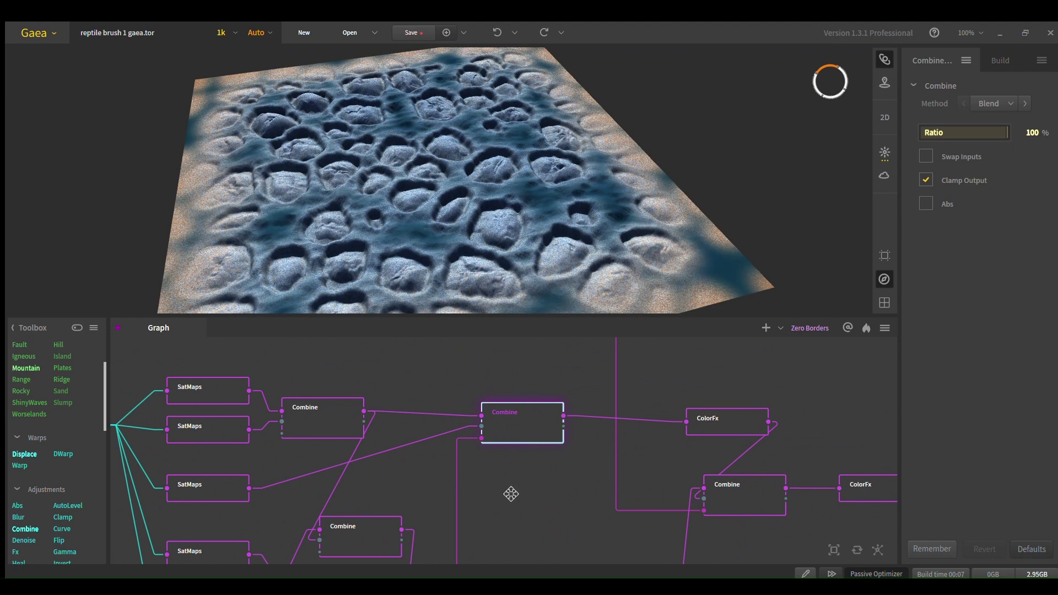
{"action": "middle_click_drag", "start_coordinate": [511, 494], "coordinate": [539, 472]}
{"action": "middle_click_drag", "start_coordinate": [658, 458], "coordinate": [510, 445]}
{"action": "left_click", "coordinate": [745, 446]}
{"action": "left_click", "coordinate": [403, 387]}
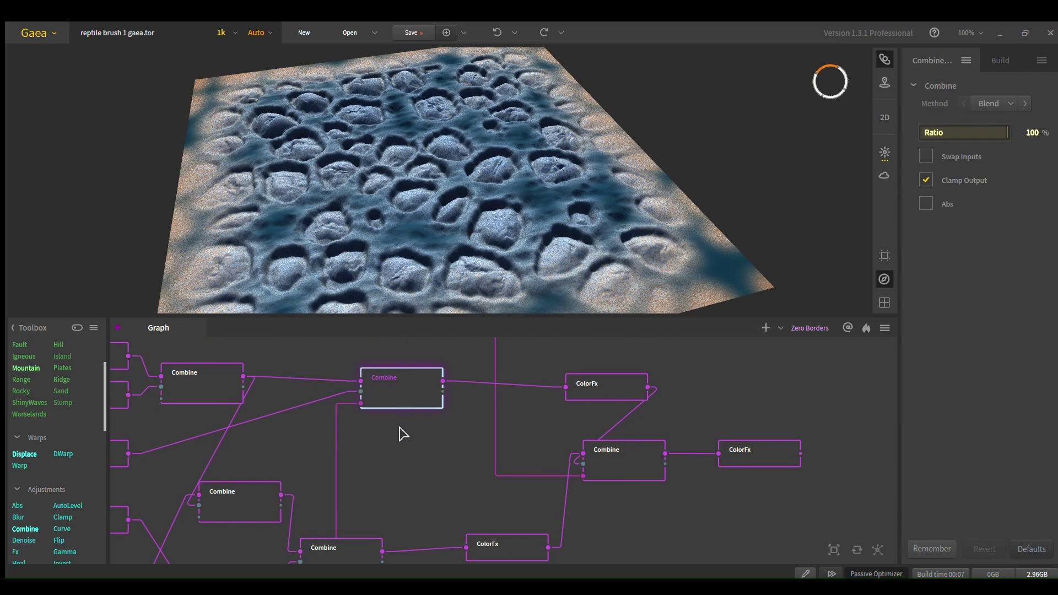
{"action": "middle_click_drag", "start_coordinate": [403, 433], "coordinate": [554, 424]}
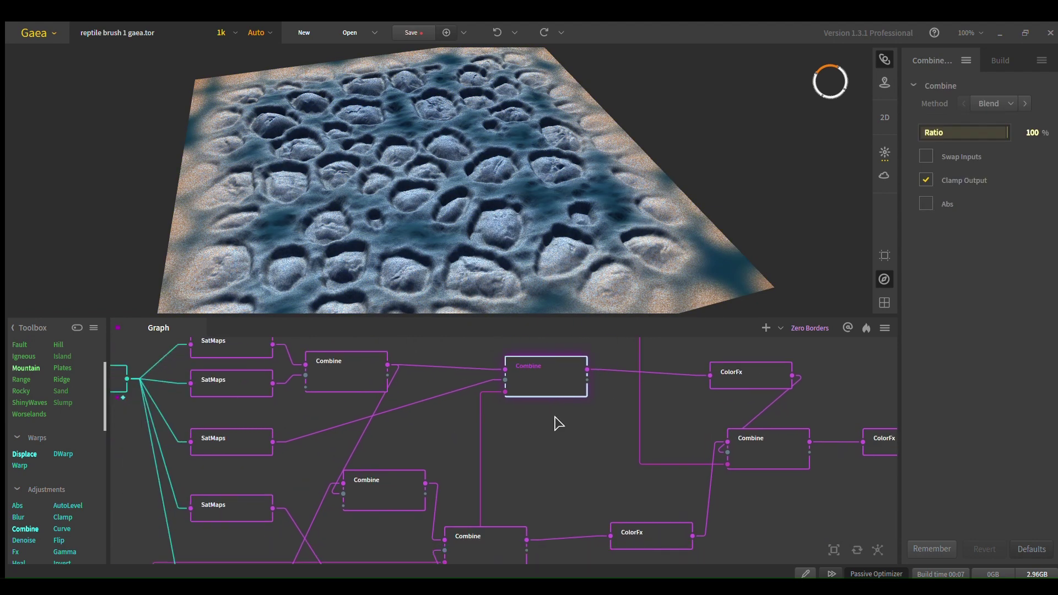
{"action": "middle_click_drag", "start_coordinate": [602, 451], "coordinate": [519, 421]}
{"action": "scroll", "coordinate": [520, 420], "scroll_direction": "down", "scroll_amount": 2}
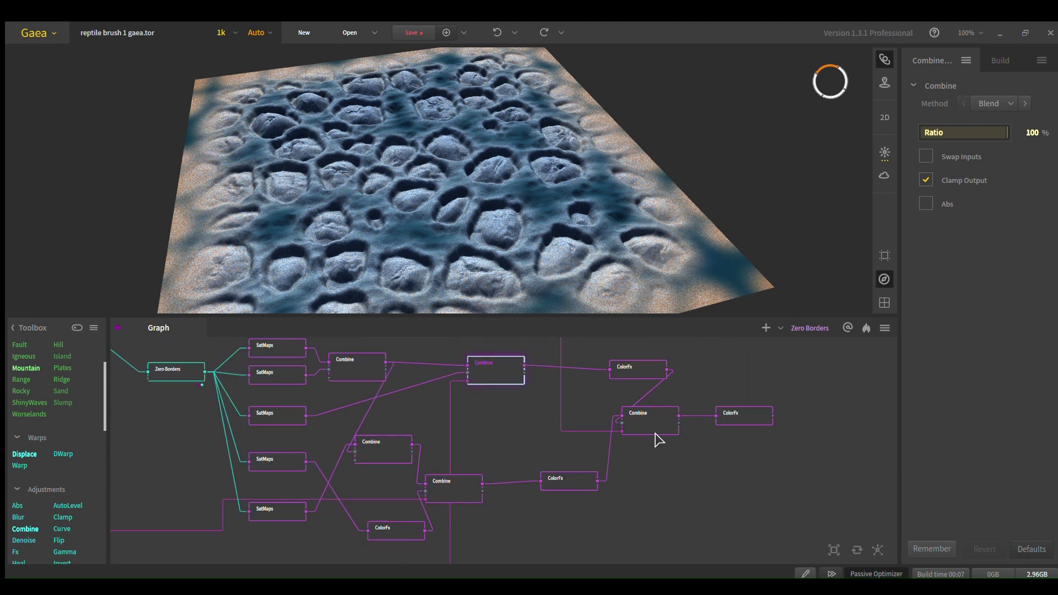
- Preview the two ColorFx nodes feeding the last Combine, and return to the upper blended Combine preview
{"action": "left_click", "coordinate": [640, 374]}
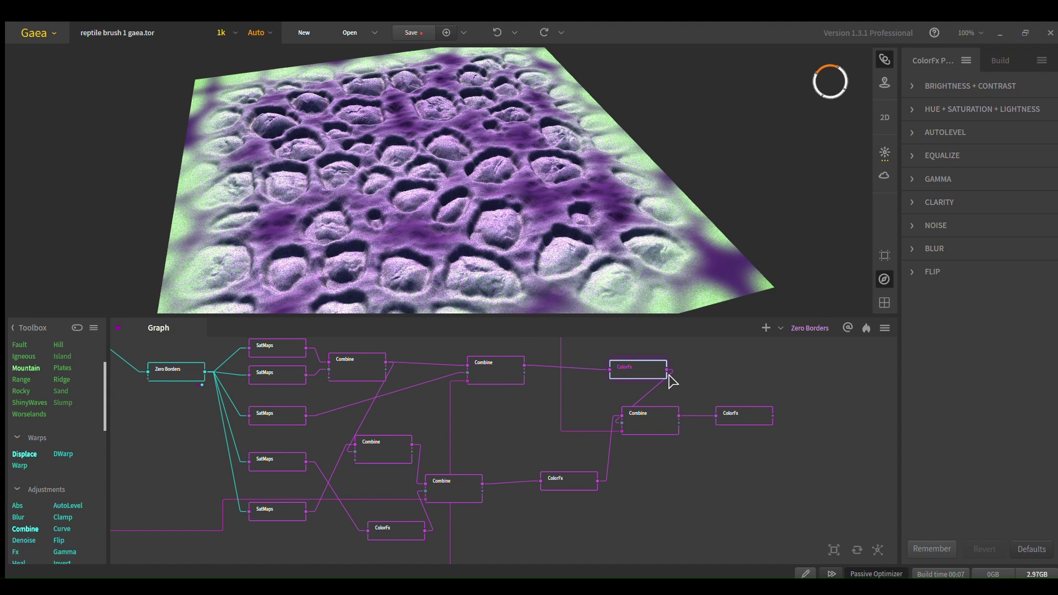
{"action": "left_click", "coordinate": [555, 487]}
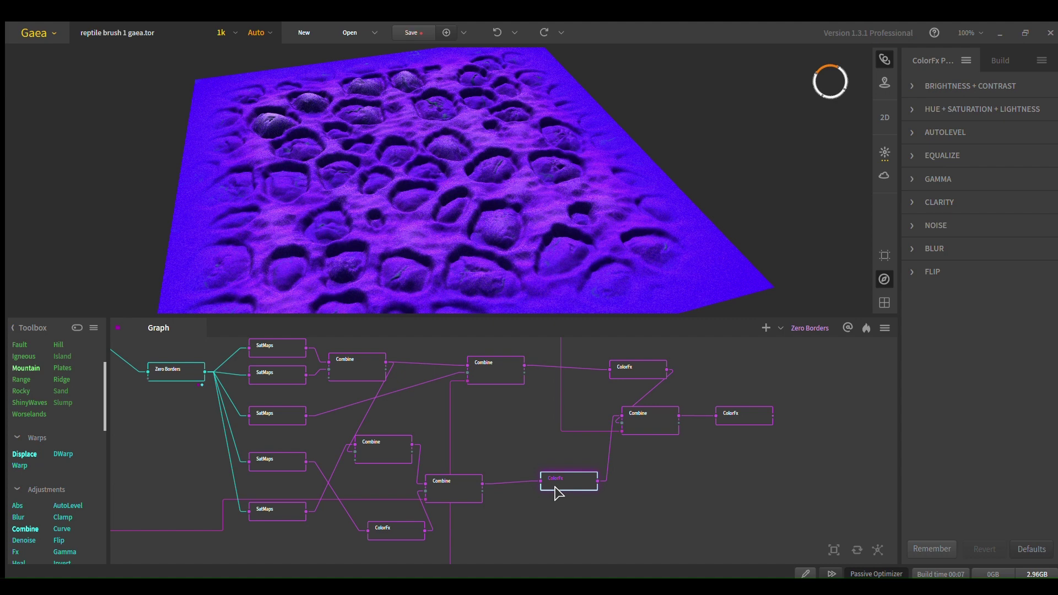
{"action": "left_click", "coordinate": [484, 389]}
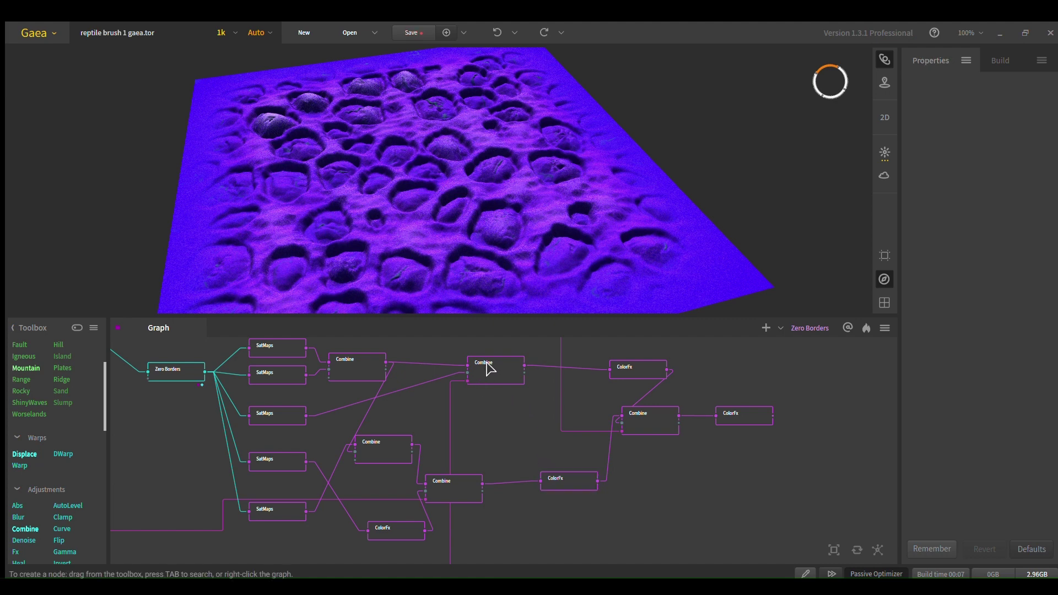
{"action": "left_click", "coordinate": [489, 368]}
{"action": "middle_click_drag", "start_coordinate": [535, 444], "coordinate": [581, 435]}
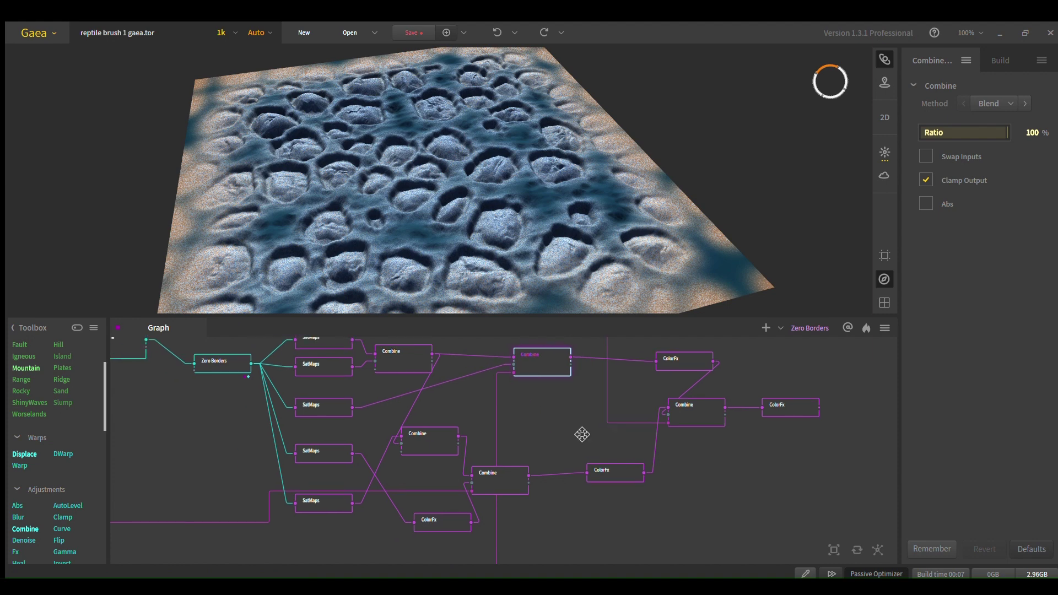
- Preview the lower Combine that feeds a ColorFx and examine its coloring on the scales up close
{"action": "left_click", "coordinate": [502, 480]}
{"action": "scroll", "coordinate": [583, 197], "scroll_direction": "up", "scroll_amount": 5}
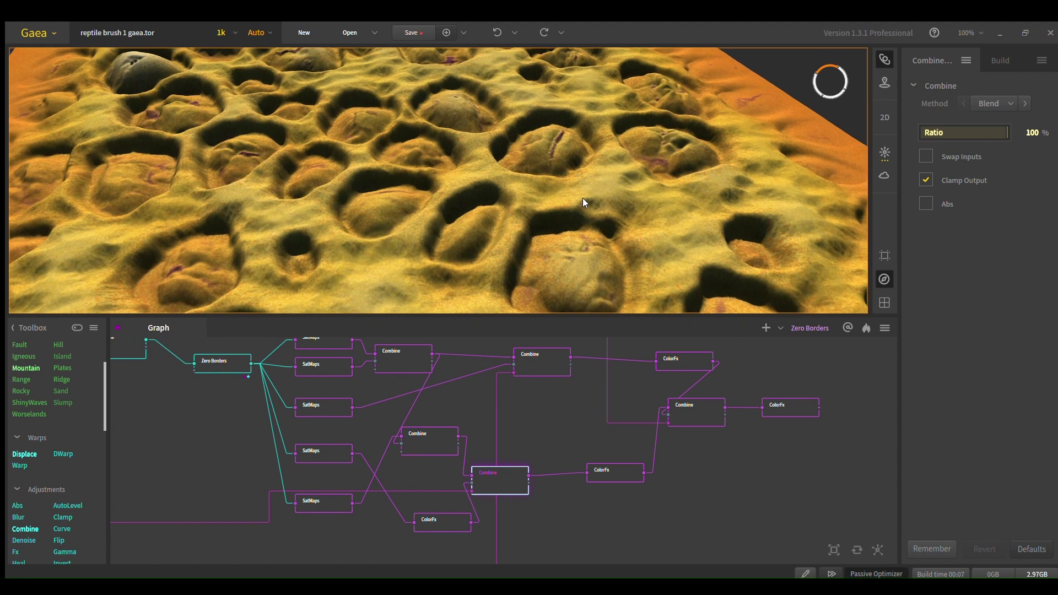
{"action": "left_click", "coordinate": [416, 440]}
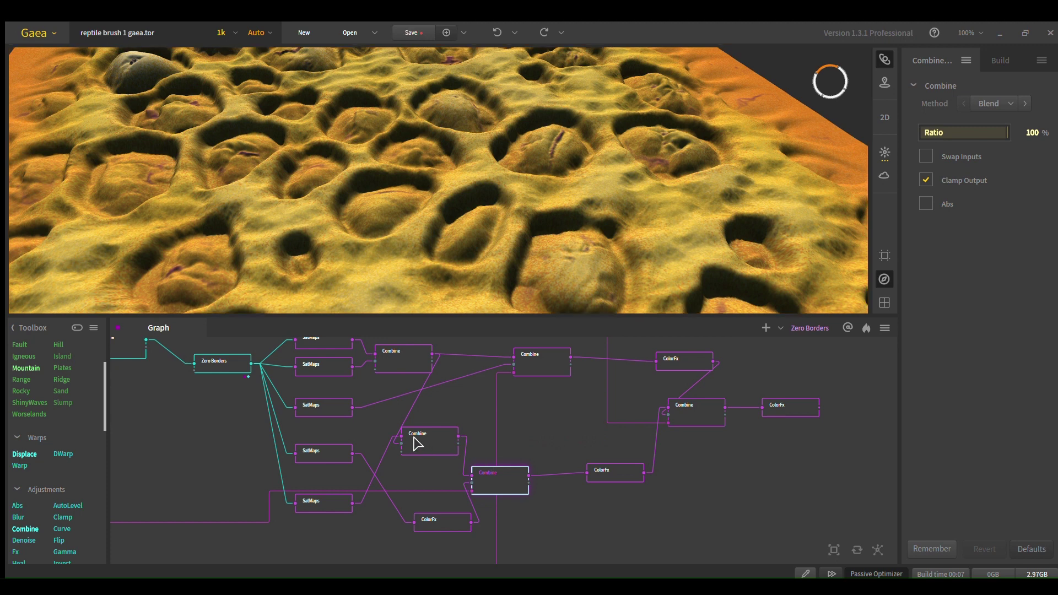
{"action": "left_click", "coordinate": [490, 481]}
{"action": "scroll", "coordinate": [496, 177], "scroll_direction": "up", "scroll_amount": 5}
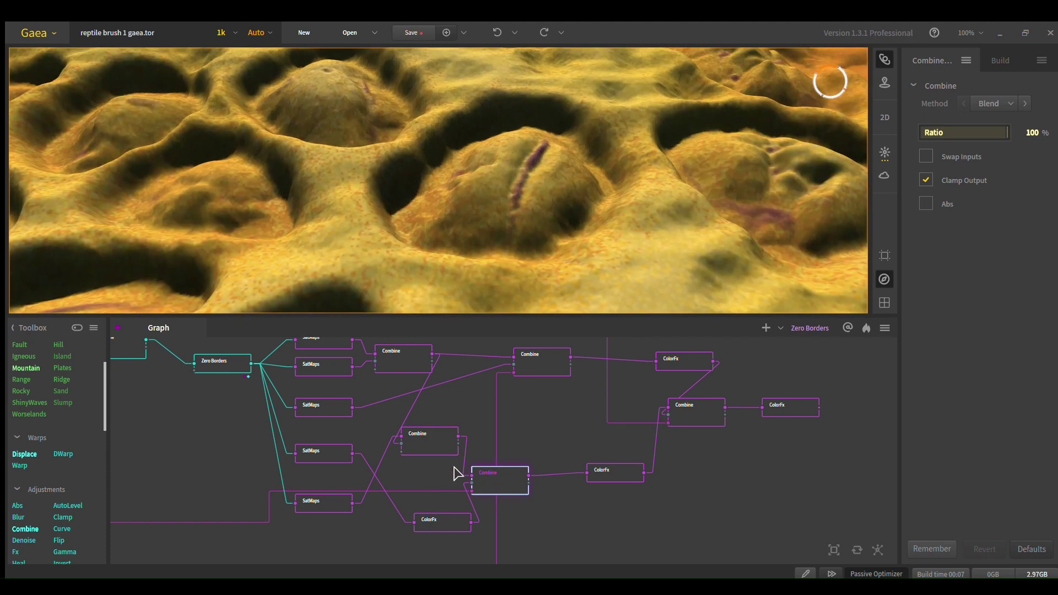
- Highlight the mask connection of the lower Combine and trace it between the Flow node and the Combine's mask input
{"action": "left_click_drag", "start_coordinate": [510, 502], "coordinate": [545, 445]}
{"action": "scroll", "coordinate": [408, 441], "scroll_direction": "down", "scroll_amount": 4}
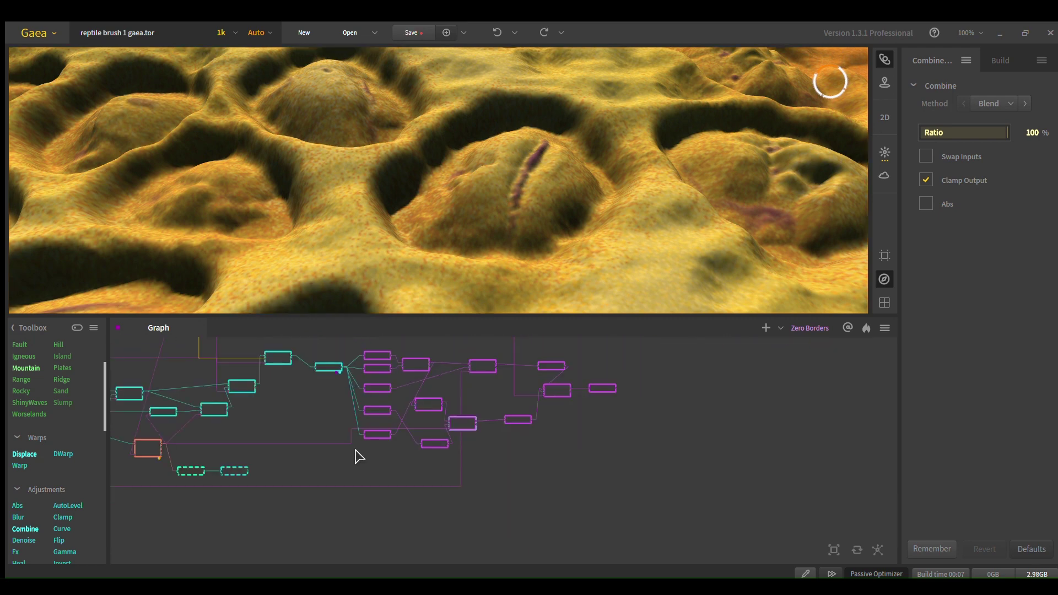
{"action": "left_click_drag", "start_coordinate": [356, 451], "coordinate": [553, 452]}
{"action": "scroll", "coordinate": [518, 451], "scroll_direction": "up", "scroll_amount": 3}
{"action": "left_click", "coordinate": [502, 442]}
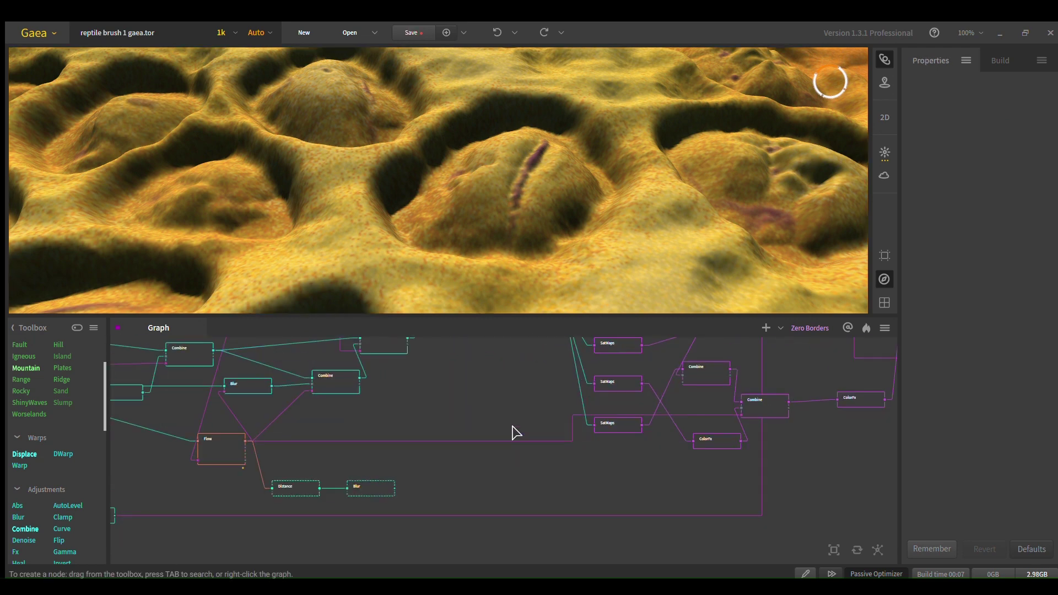
{"action": "left_click", "coordinate": [511, 442]}
{"action": "left_click_drag", "start_coordinate": [743, 448], "coordinate": [619, 478]}
{"action": "scroll", "coordinate": [622, 485], "scroll_direction": "up", "scroll_amount": 3}
{"action": "middle_click_drag", "start_coordinate": [652, 435], "coordinate": [659, 479]}
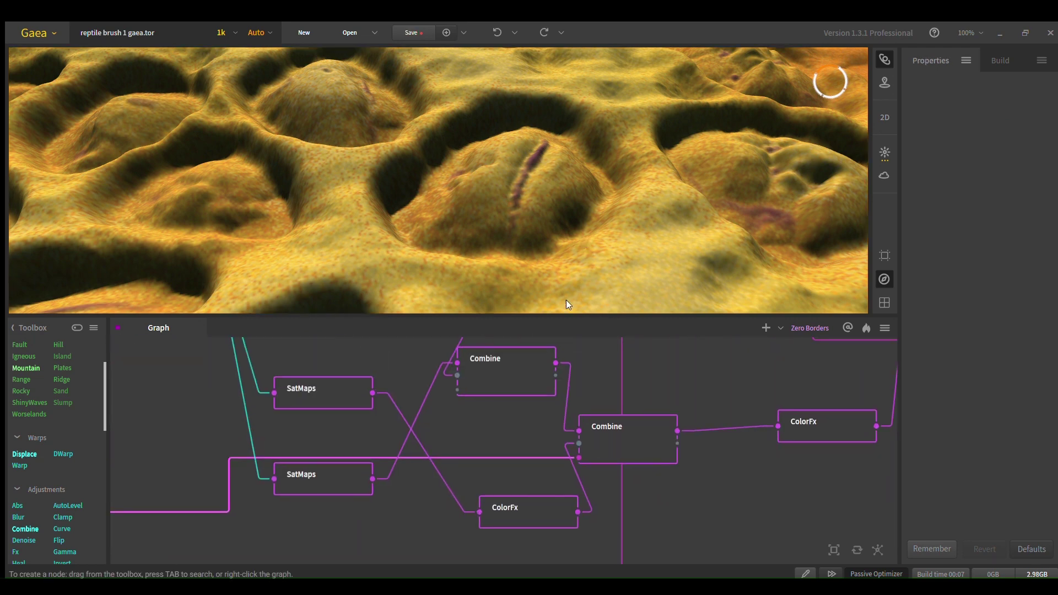
- Compare the previews of the 22% Blend Combine and the Flow-masked Combine that follows it
{"action": "left_click", "coordinate": [541, 505]}
{"action": "left_click", "coordinate": [510, 393]}
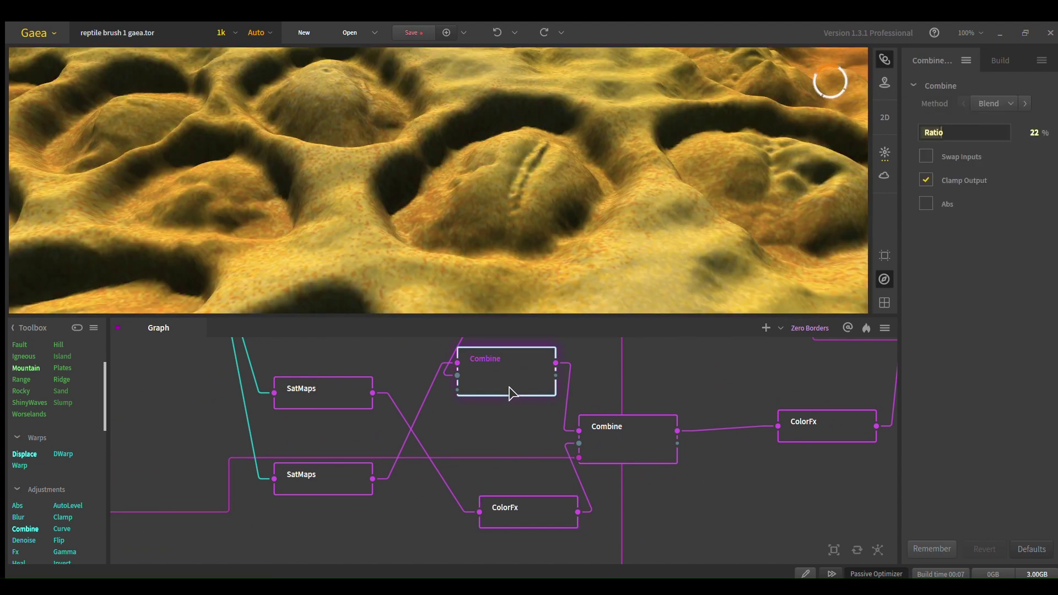
{"action": "left_click", "coordinate": [617, 456]}
- Examine the colored crack on a scale in the Flow-masked Combine at close range
{"action": "left_click_drag", "start_coordinate": [576, 236], "coordinate": [490, 224]}
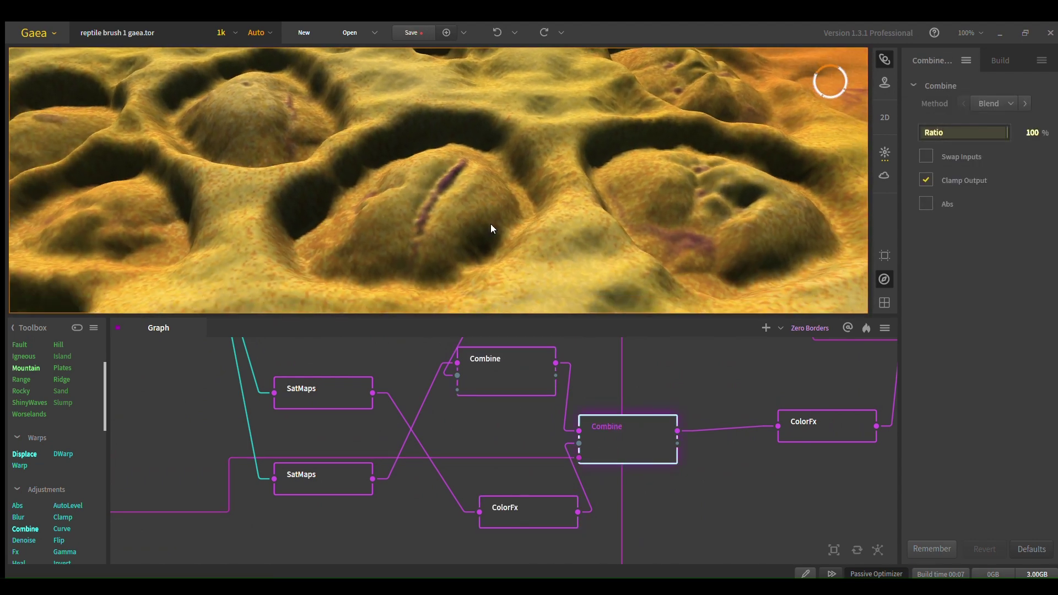
{"action": "scroll", "coordinate": [491, 223], "scroll_direction": "up", "scroll_amount": 5}
{"action": "left_click_drag", "start_coordinate": [460, 170], "coordinate": [508, 231]}
{"action": "scroll", "coordinate": [481, 160], "scroll_direction": "up", "scroll_amount": 3}
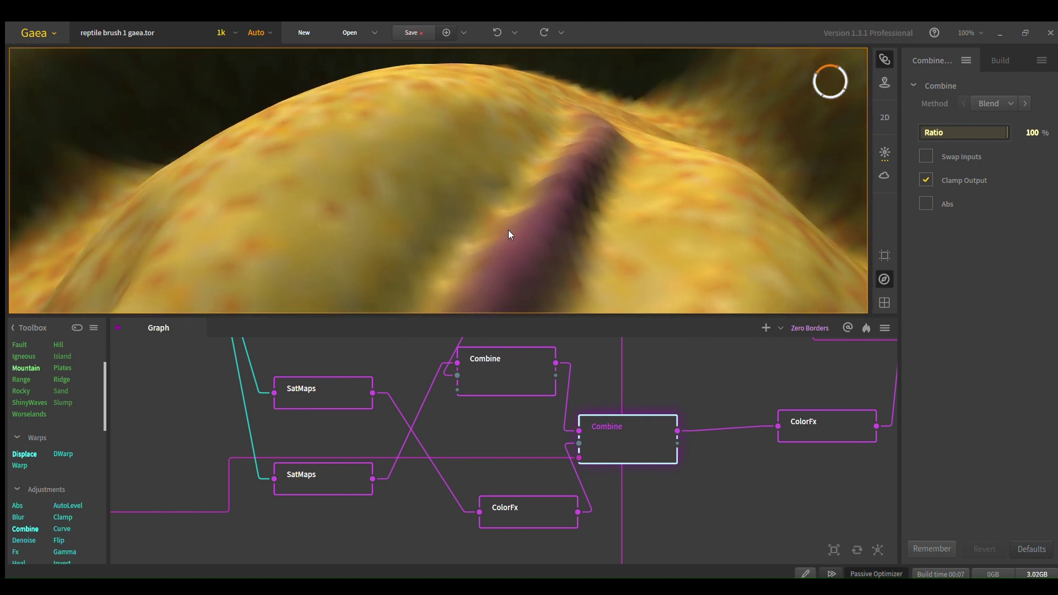
{"action": "scroll", "coordinate": [551, 182], "scroll_direction": "down", "scroll_amount": 6}
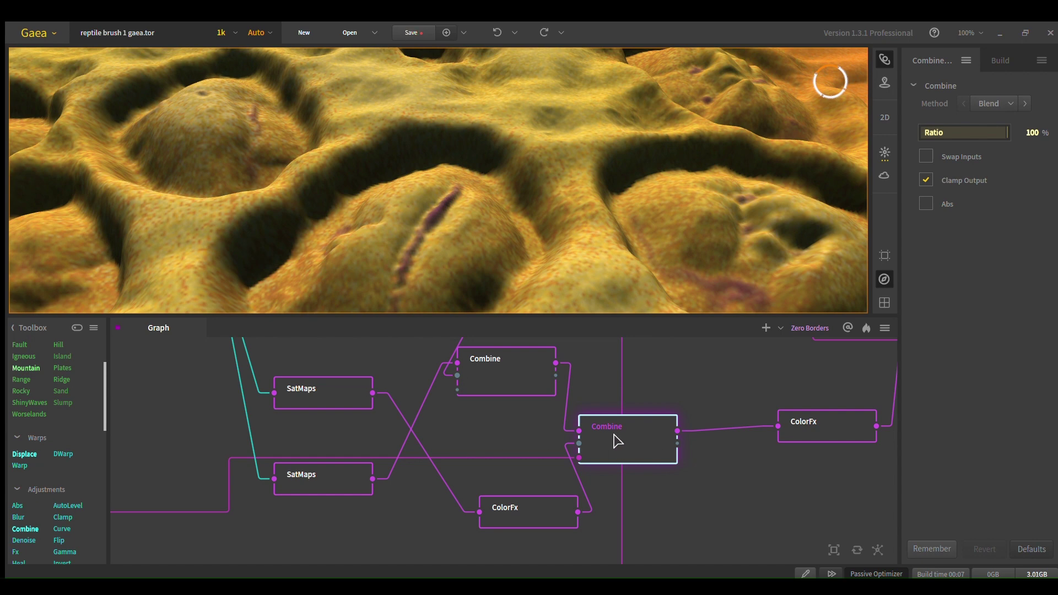
- Preview the upper three-input Combine again and examine the skin color between the scales
{"action": "middle_click_drag", "start_coordinate": [634, 389], "coordinate": [563, 530]}
{"action": "left_click", "coordinate": [628, 390]}
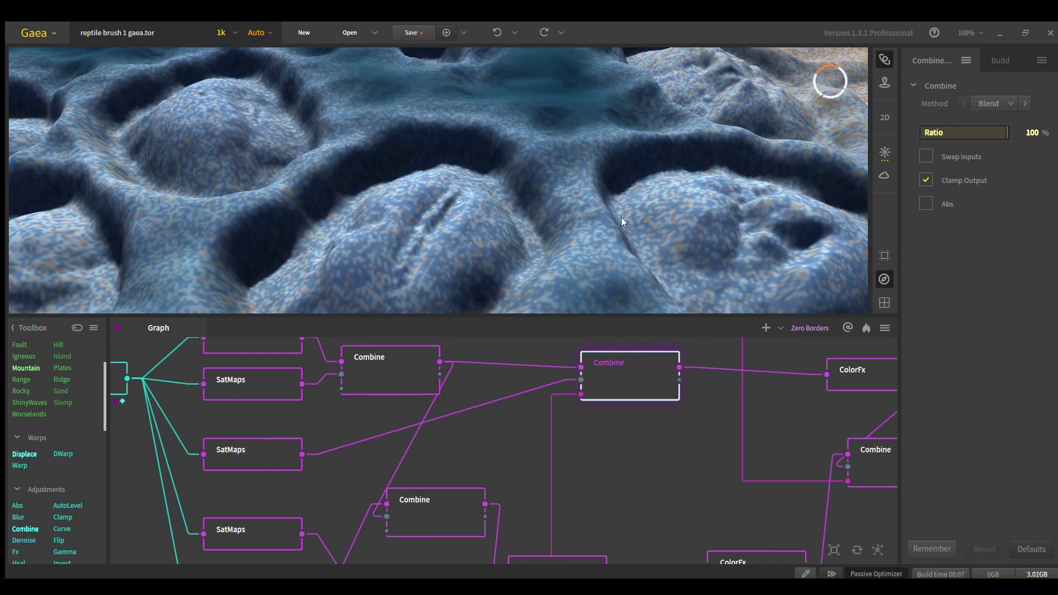
{"action": "left_click_drag", "start_coordinate": [622, 221], "coordinate": [609, 313]}
- Highlight the mask connection of the upper Combine and trace it back to the distance mask, Distance and Blur nodes
{"action": "middle_click_drag", "start_coordinate": [454, 391], "coordinate": [550, 425]}
{"action": "left_click", "coordinate": [650, 437]}
{"action": "left_click_drag", "start_coordinate": [635, 446], "coordinate": [665, 464]}
{"action": "scroll", "coordinate": [579, 471], "scroll_direction": "down", "scroll_amount": 3}
{"action": "middle_click_drag", "start_coordinate": [478, 505], "coordinate": [572, 350]}
{"action": "middle_click_drag", "start_coordinate": [258, 444], "coordinate": [646, 444]}
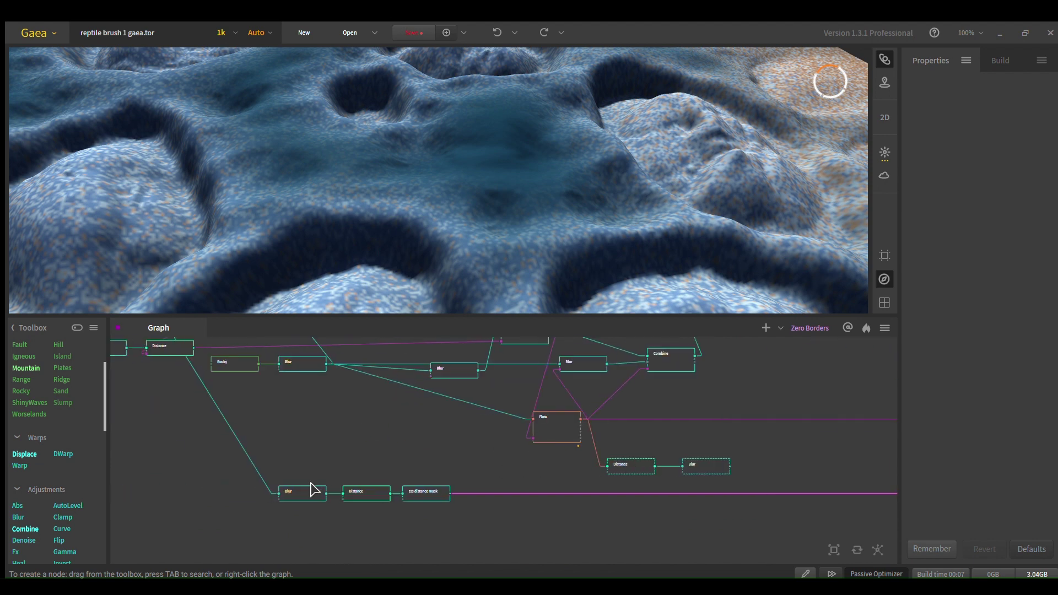
- Compare the previews and settings of the Blur, Distance and sss distance mask nodes in the lower mask branch
{"action": "scroll", "coordinate": [284, 509], "scroll_direction": "up", "scroll_amount": 4}
{"action": "left_click", "coordinate": [560, 486]}
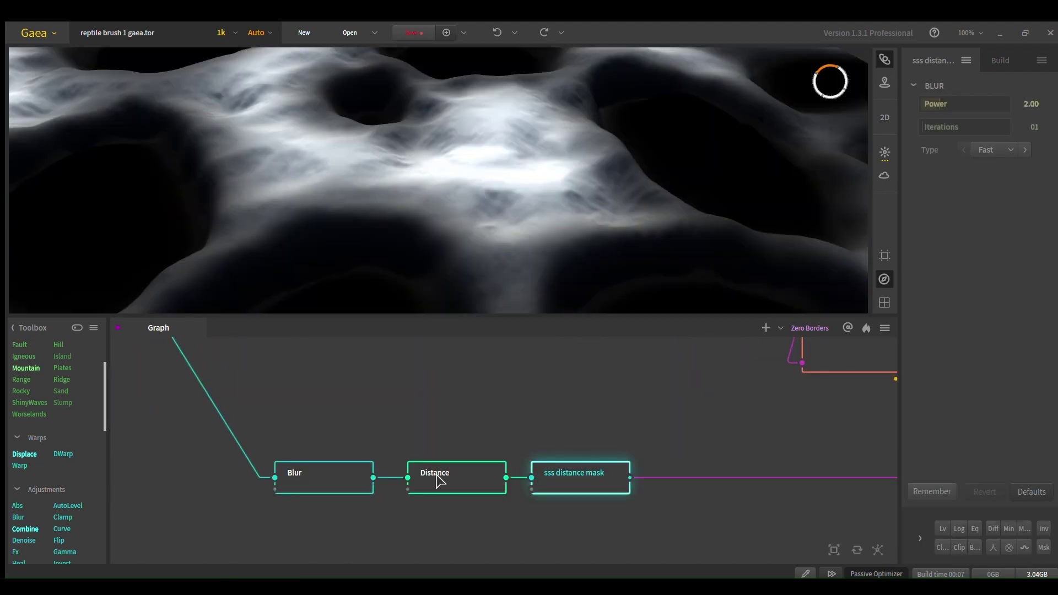
{"action": "left_click", "coordinate": [456, 498]}
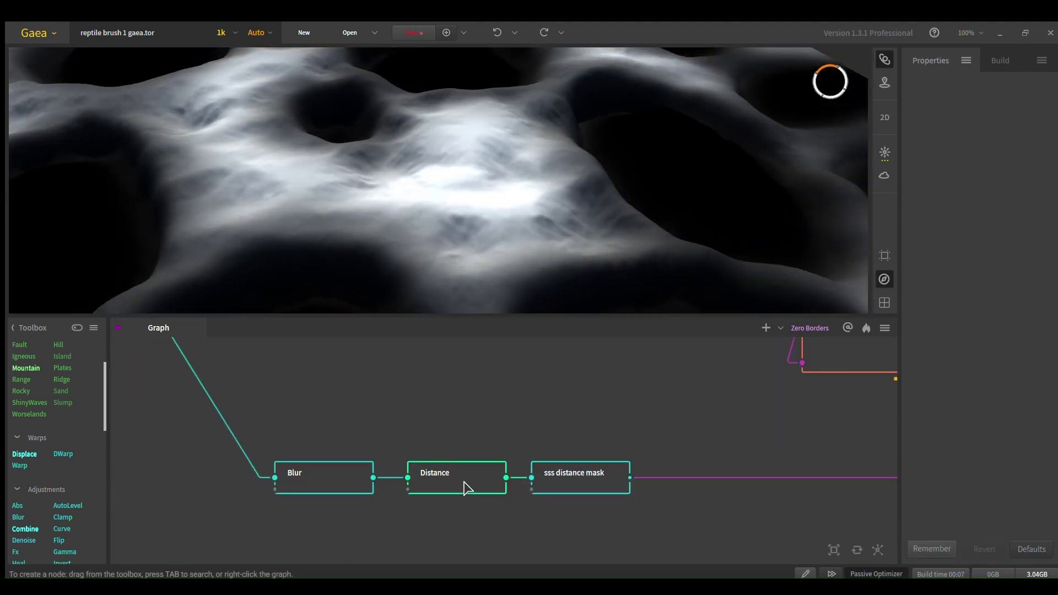
{"action": "left_click", "coordinate": [463, 480]}
{"action": "left_click", "coordinate": [334, 478]}
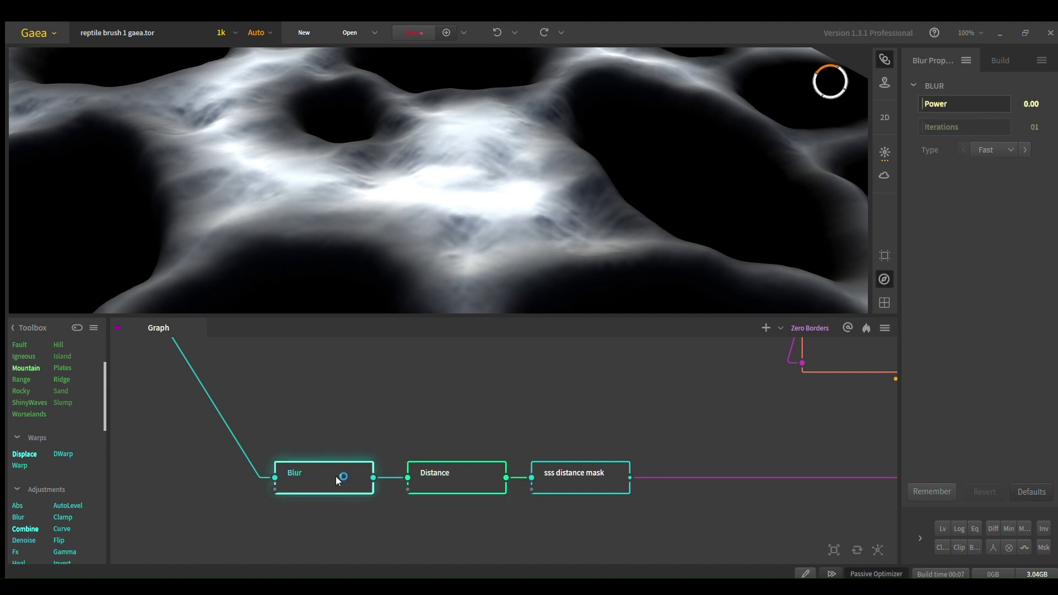
{"action": "left_click", "coordinate": [453, 481]}
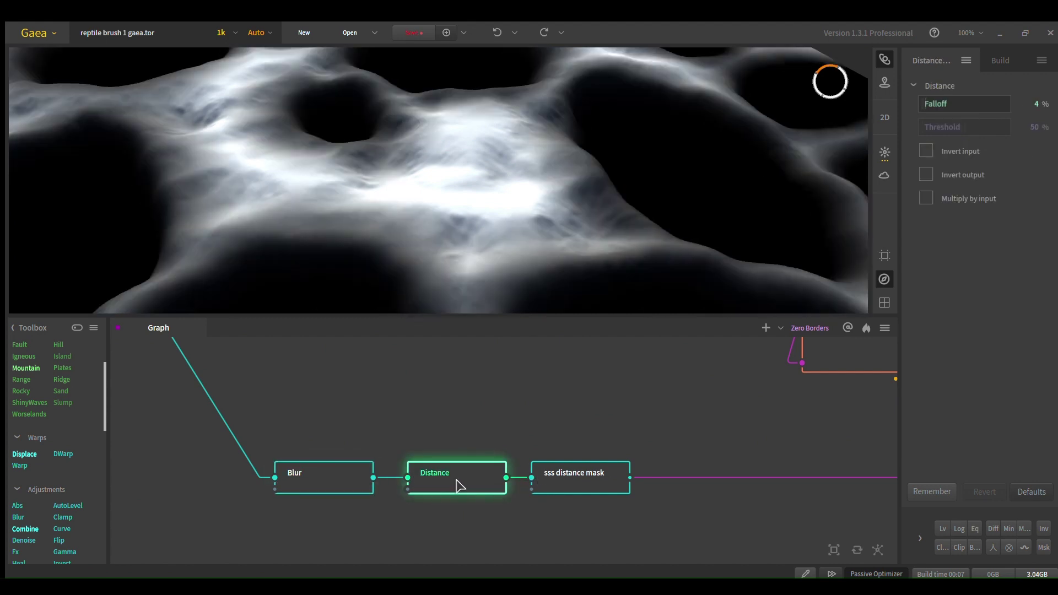
{"action": "left_click", "coordinate": [595, 482]}
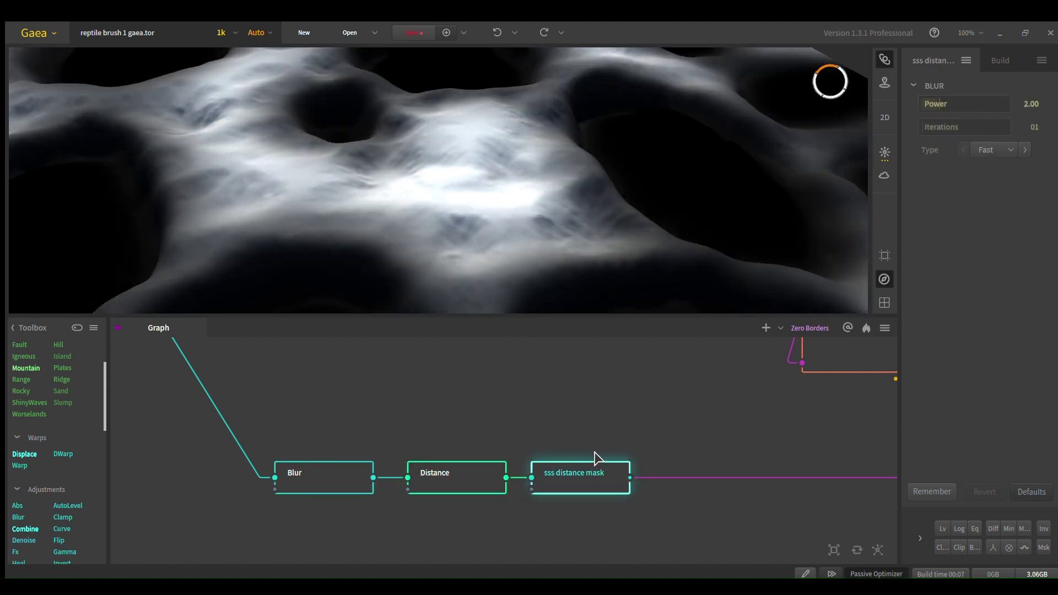
{"action": "left_click_drag", "start_coordinate": [584, 543], "coordinate": [579, 447]}
{"action": "mouse_move", "coordinate": [559, 511]}
{"action": "left_mouse_down"}
{"action": "mouse_move", "coordinate": [575, 442]}
{"action": "mouse_move", "coordinate": [595, 438]}
{"action": "left_mouse_up"}
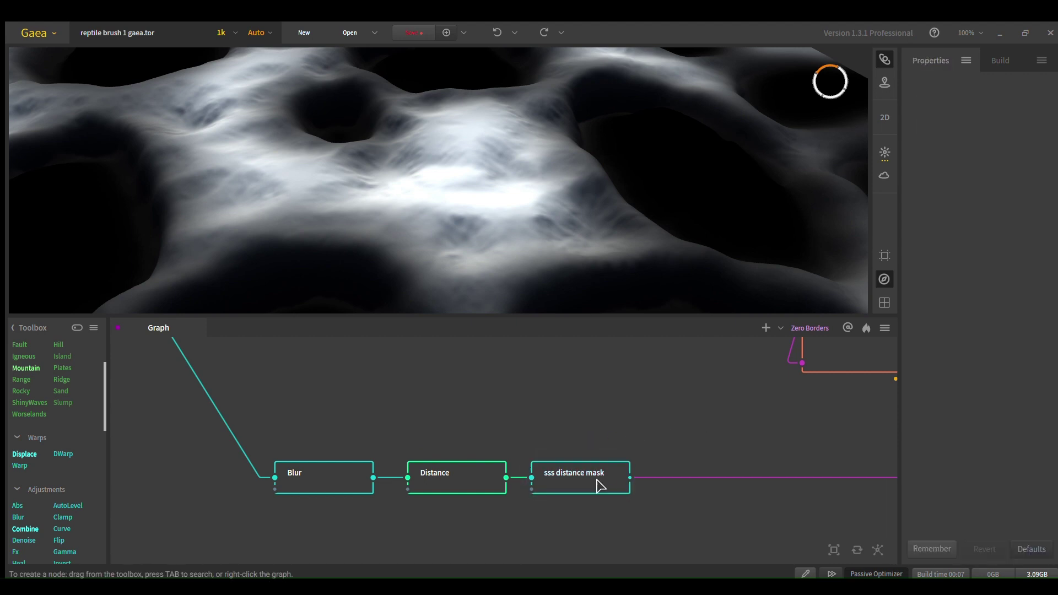
- Compare the preview of the upper three-input Combine with that of its sss distance mask
{"action": "middle_click_drag", "start_coordinate": [420, 437], "coordinate": [414, 436]}
{"action": "scroll", "coordinate": [529, 430], "scroll_direction": "down", "scroll_amount": 5}
{"action": "scroll", "coordinate": [671, 435], "scroll_direction": "up", "scroll_amount": 4}
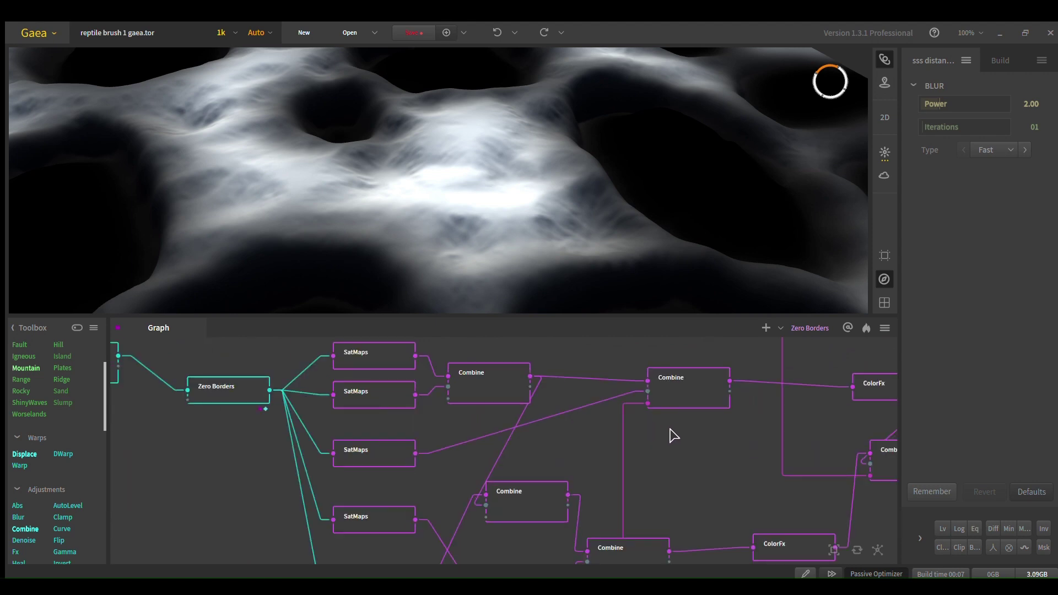
{"action": "left_click", "coordinate": [686, 397]}
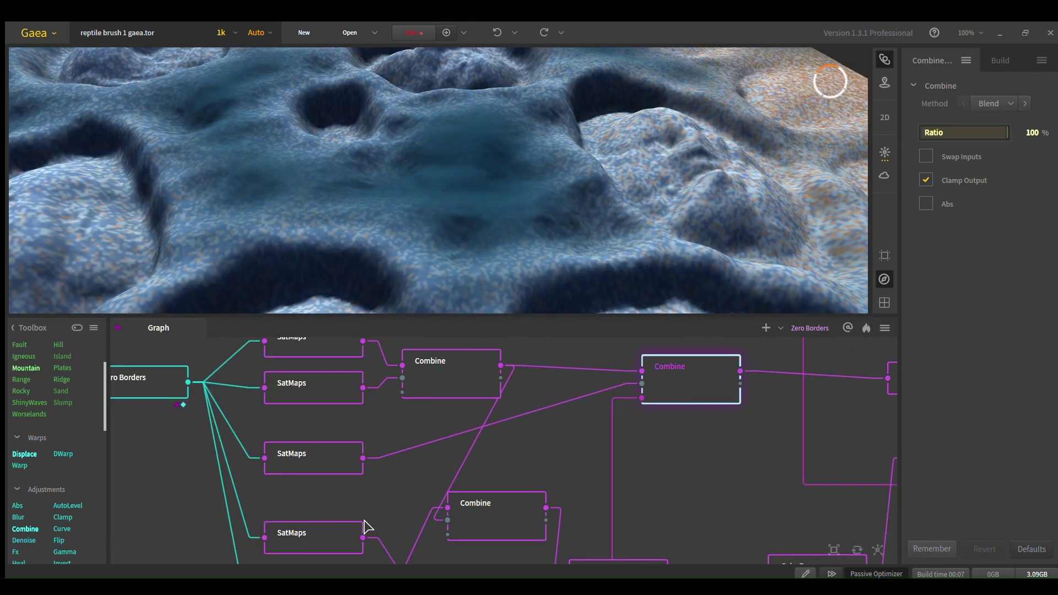
{"action": "middle_click_drag", "start_coordinate": [304, 523], "coordinate": [618, 379]}
{"action": "middle_click_drag", "start_coordinate": [387, 480], "coordinate": [744, 388]}
{"action": "scroll", "coordinate": [579, 455], "scroll_direction": "down", "scroll_amount": 3}
{"action": "middle_click_drag", "start_coordinate": [425, 487], "coordinate": [463, 469]}
{"action": "left_click", "coordinate": [419, 499]}
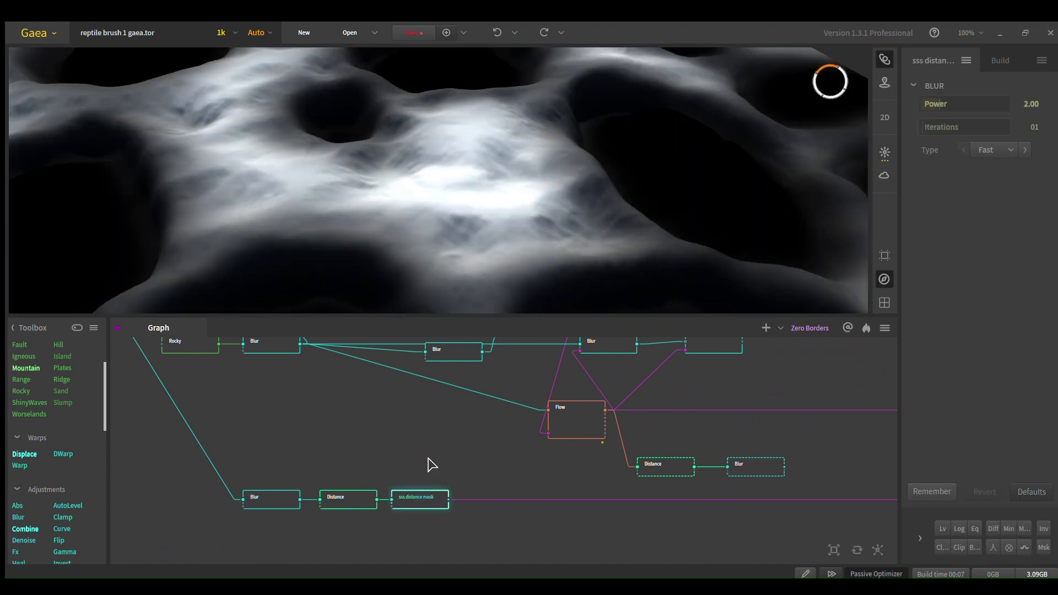
- Return to the upper three-input Combine and examine its coloring across the whole terrain
{"action": "middle_click_drag", "start_coordinate": [639, 425], "coordinate": [234, 505]}
{"action": "middle_click_drag", "start_coordinate": [529, 447], "coordinate": [331, 496]}
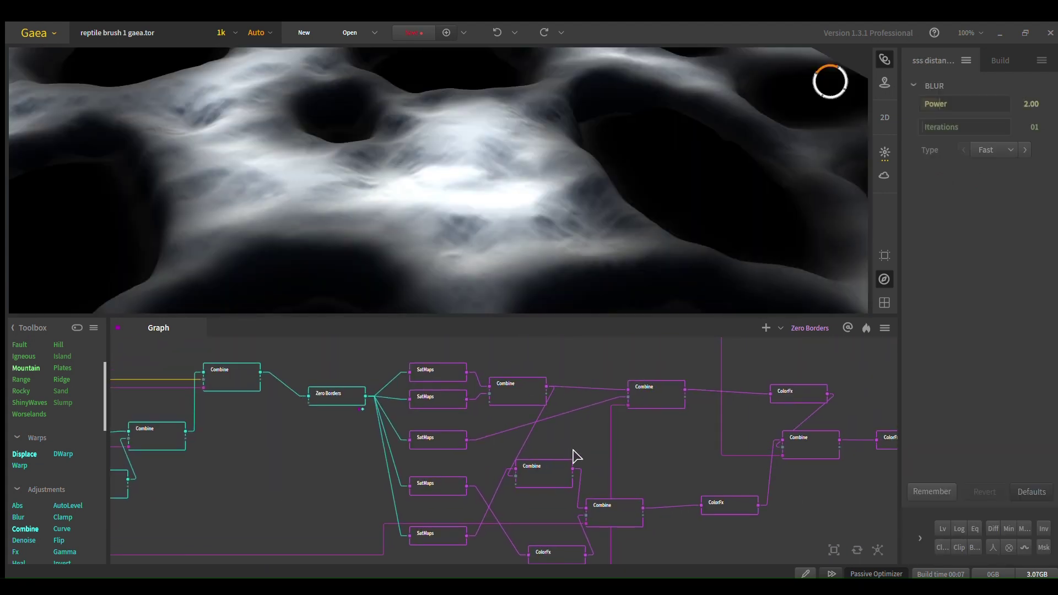
{"action": "middle_click_drag", "start_coordinate": [573, 456], "coordinate": [505, 465]}
{"action": "left_click", "coordinate": [574, 406]}
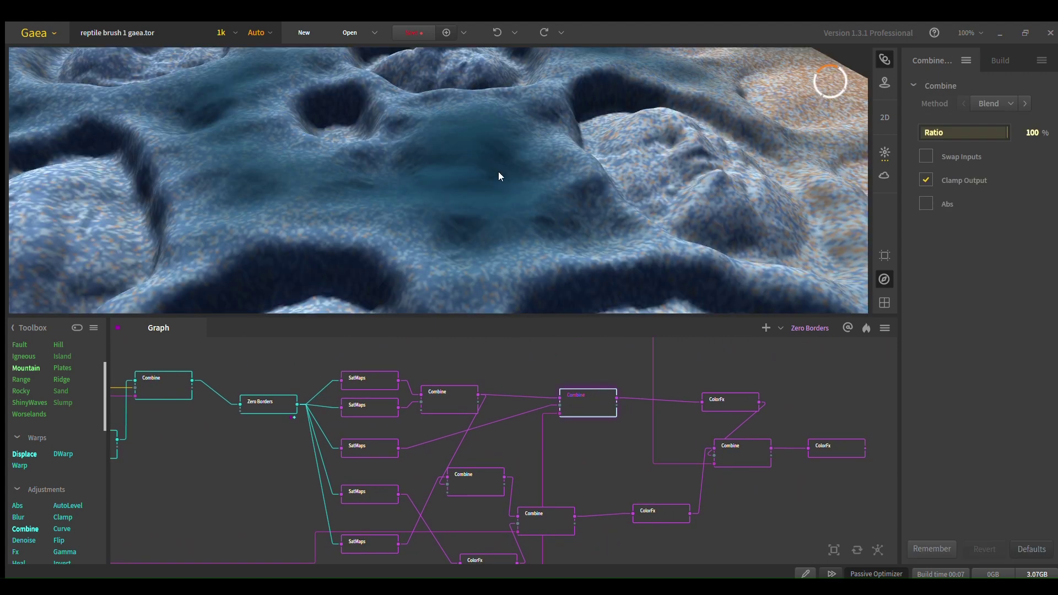
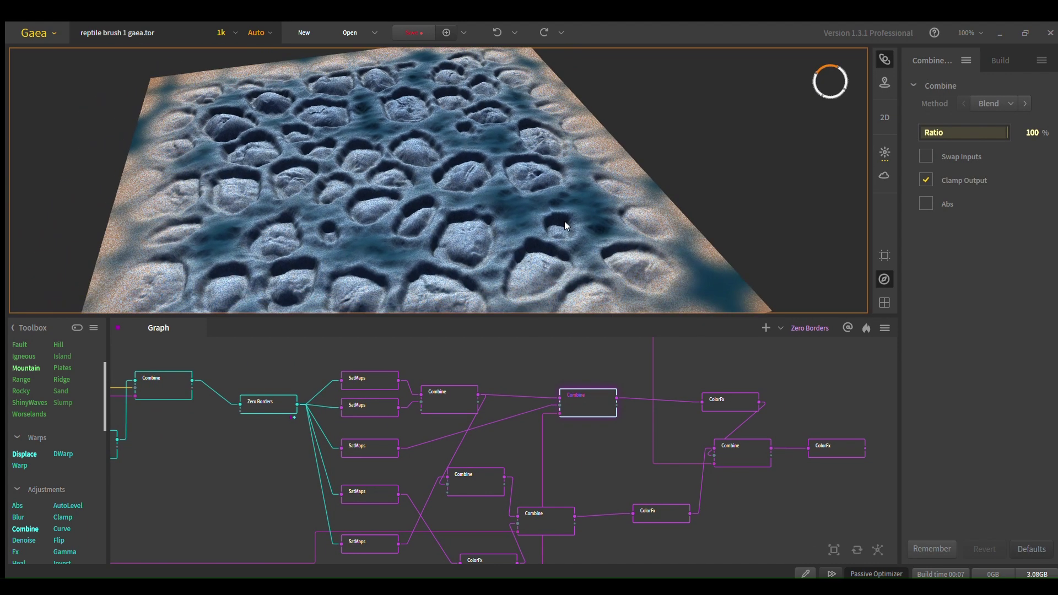
- Preview the ColorFx nodes following the upper and lower Combines, and show the lower one's hue, saturation and lightness settings
{"action": "left_click", "coordinate": [694, 404]}
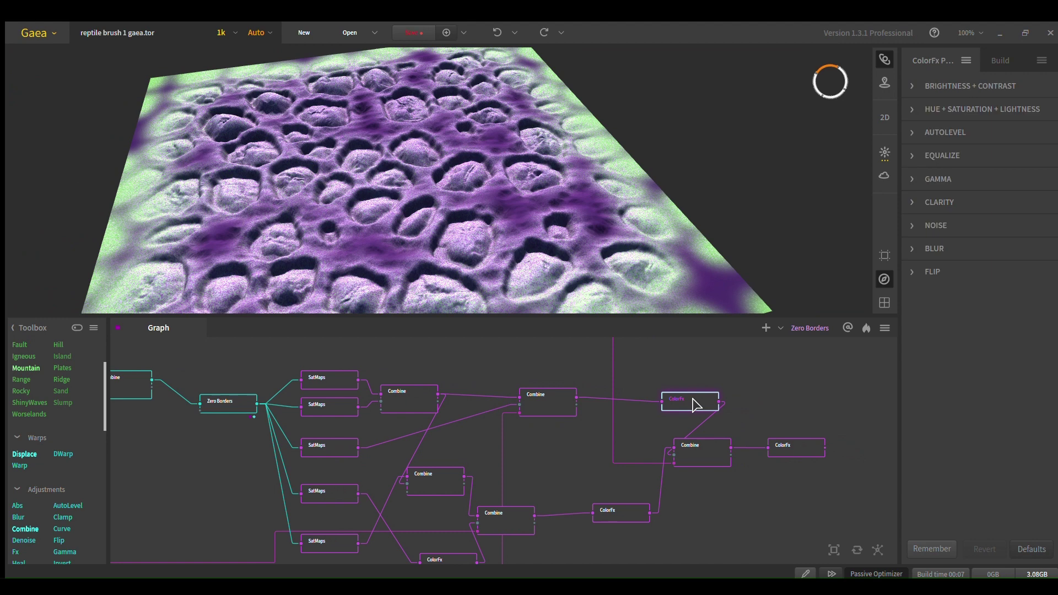
{"action": "left_click", "coordinate": [616, 519]}
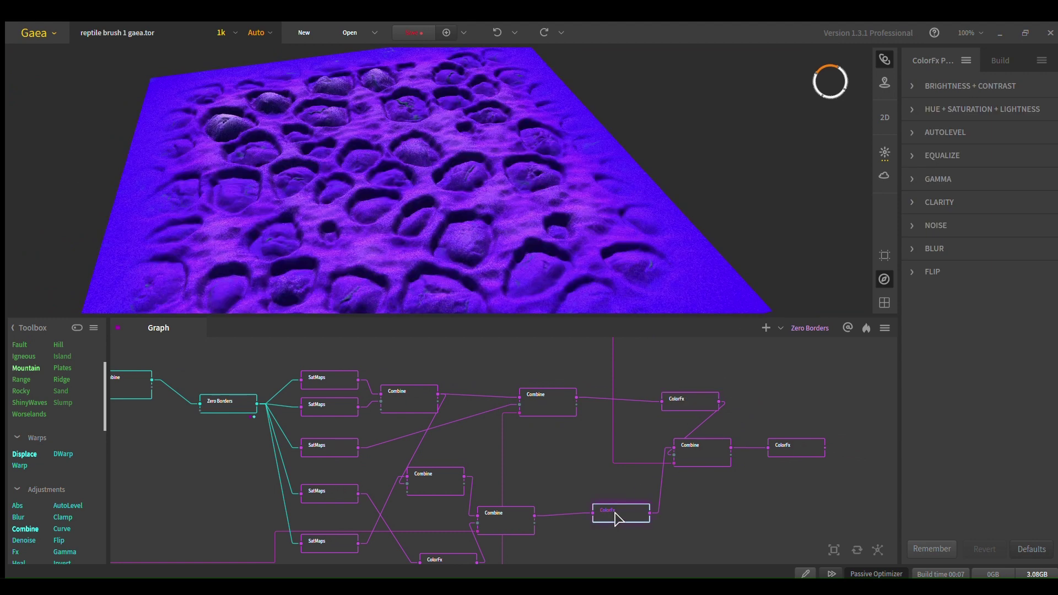
{"action": "left_click", "coordinate": [911, 109]}
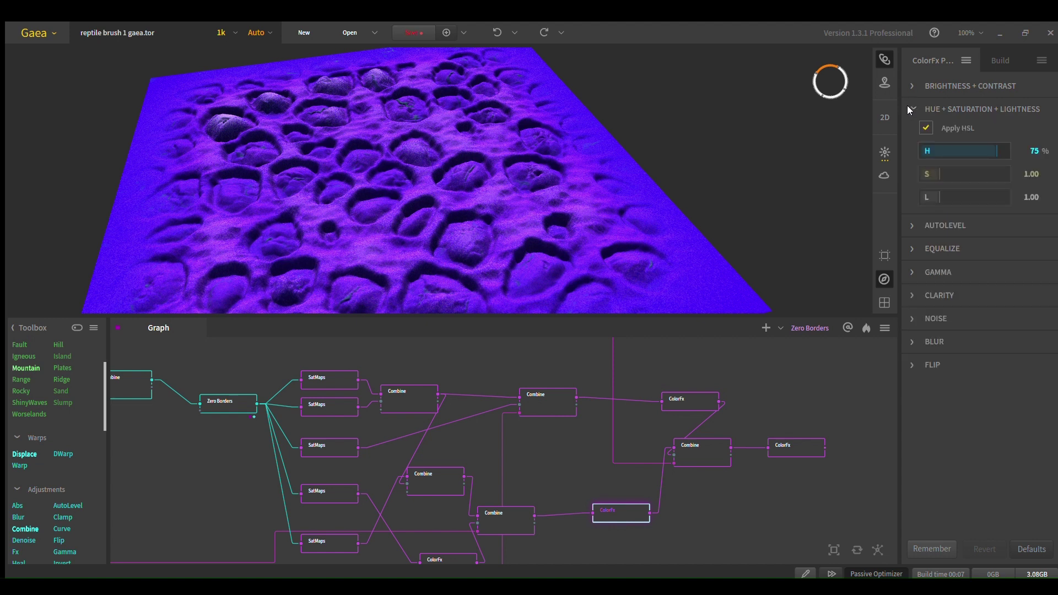
- Compare the preview of the Combine that merges both ColorFx branches with that of the final ColorFx
{"action": "left_click", "coordinate": [697, 452]}
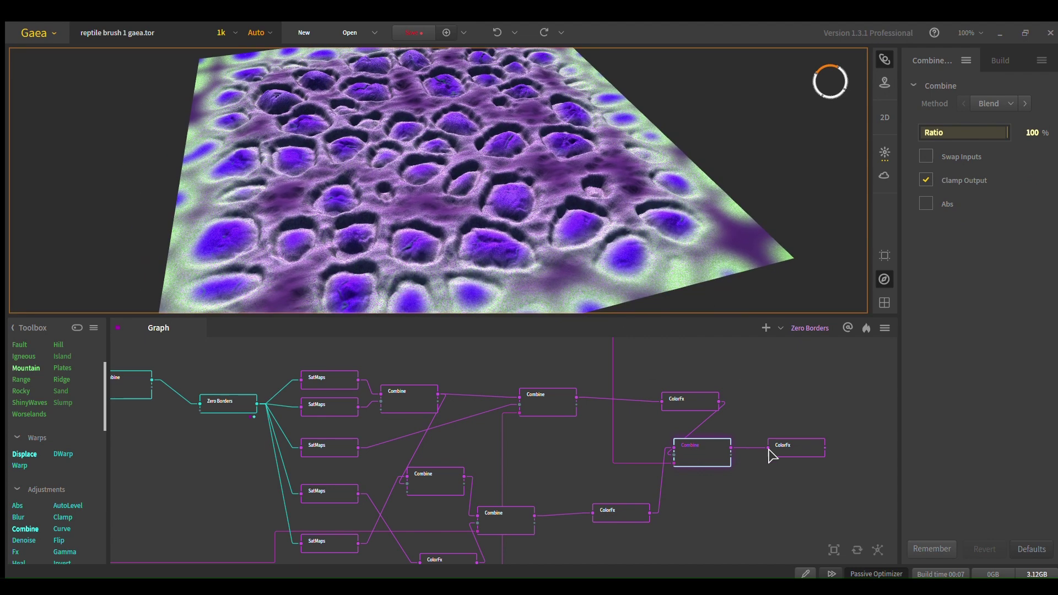
{"action": "left_click", "coordinate": [798, 456]}
{"action": "left_click", "coordinate": [696, 451]}
{"action": "left_click", "coordinate": [792, 447]}
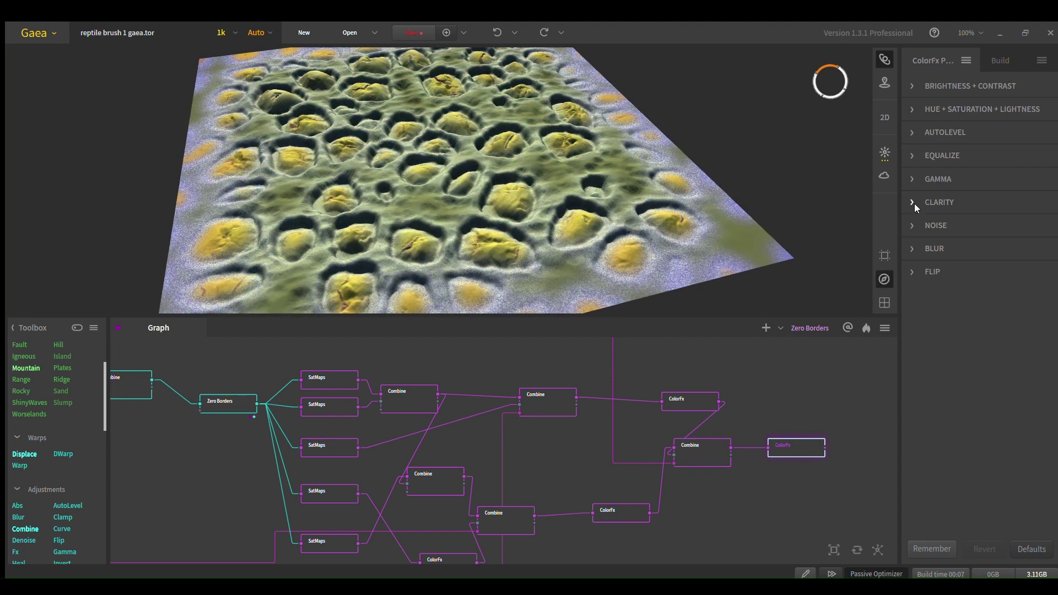
{"action": "left_click", "coordinate": [695, 457]}
{"action": "left_click", "coordinate": [797, 457]}
{"action": "left_click", "coordinate": [796, 447]}
- Highlight the closing three ColorFx nodes and their Combine, and survey the complete node graph
{"action": "left_click_drag", "start_coordinate": [785, 505], "coordinate": [742, 408]}
{"action": "mouse_move", "coordinate": [841, 536]}
{"action": "left_mouse_down"}
{"action": "mouse_move", "coordinate": [605, 404]}
{"action": "mouse_move", "coordinate": [597, 378]}
{"action": "mouse_move", "coordinate": [866, 549]}
{"action": "mouse_move", "coordinate": [838, 547]}
{"action": "left_mouse_up"}
{"action": "left_click_drag", "start_coordinate": [595, 378], "coordinate": [831, 548]}
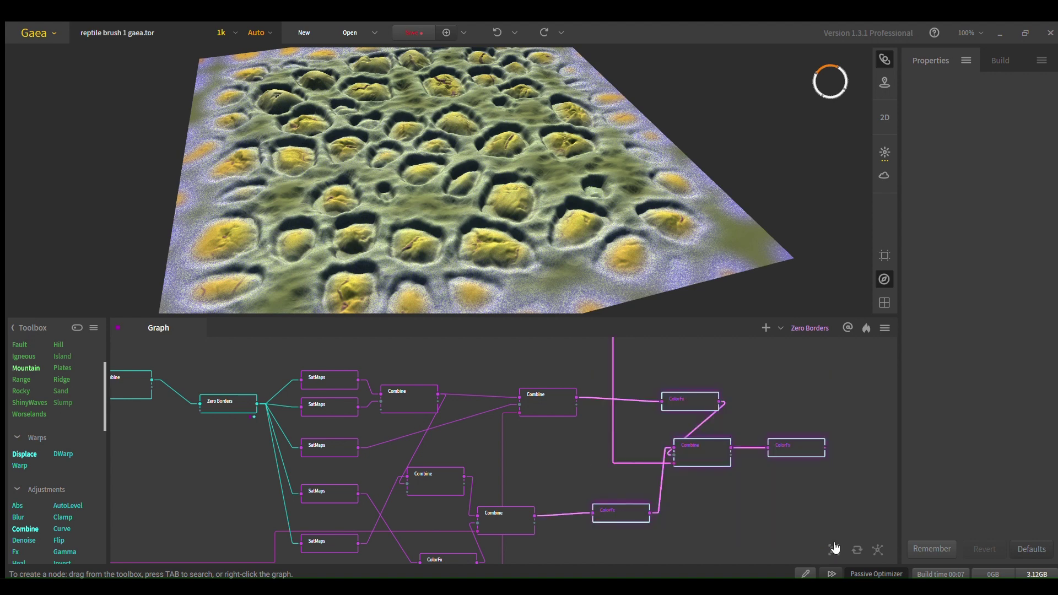
{"action": "scroll", "coordinate": [793, 497], "scroll_direction": "down", "scroll_amount": 3}
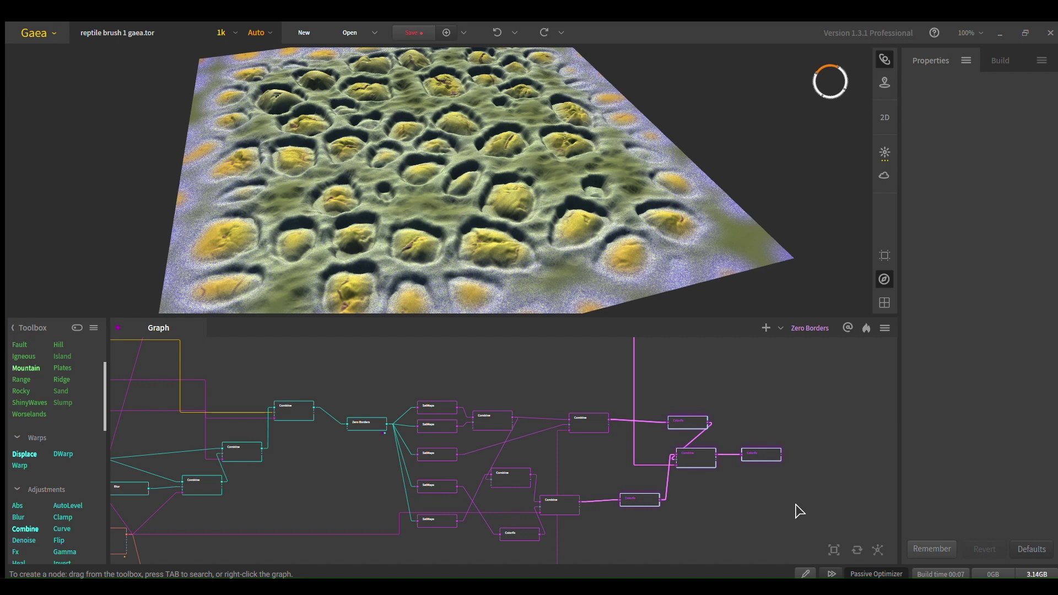
{"action": "scroll", "coordinate": [565, 468], "scroll_direction": "down", "scroll_amount": 4}
{"action": "middle_click_drag", "start_coordinate": [415, 465], "coordinate": [530, 481]}
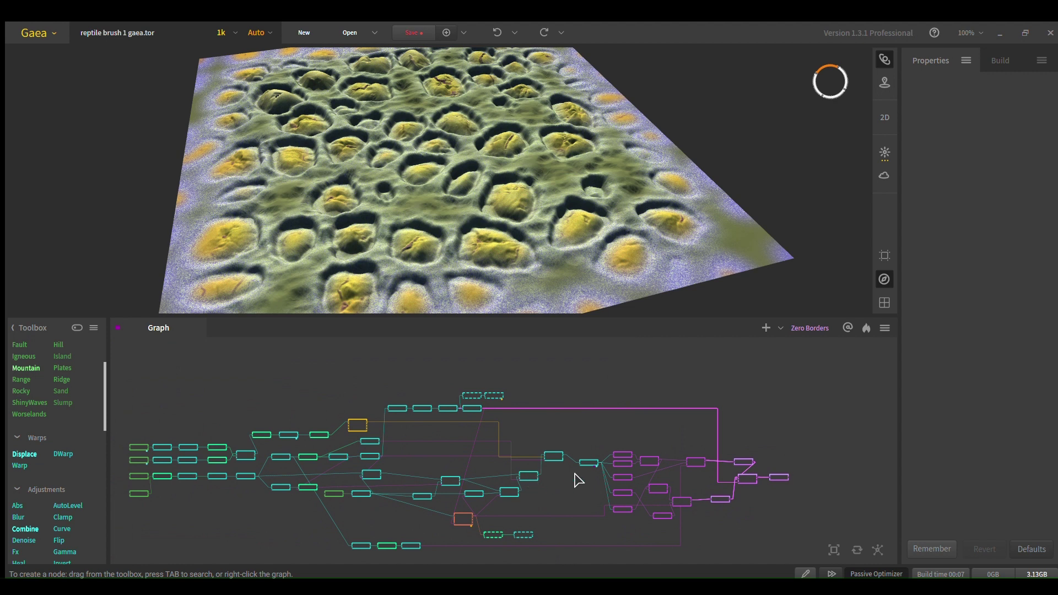
{"action": "middle_click_drag", "start_coordinate": [686, 479], "coordinate": [637, 471]}
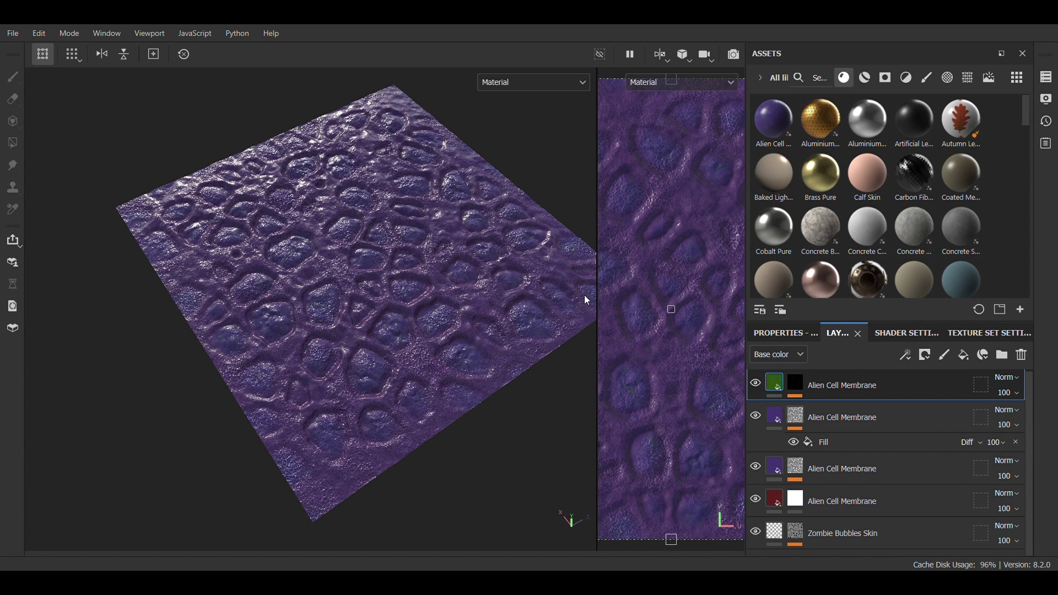
- Switch to Substance 3D Painter, check the top layer's fill properties, and examine the textured skin at close range
{"action": "left_click", "coordinate": [778, 331]}
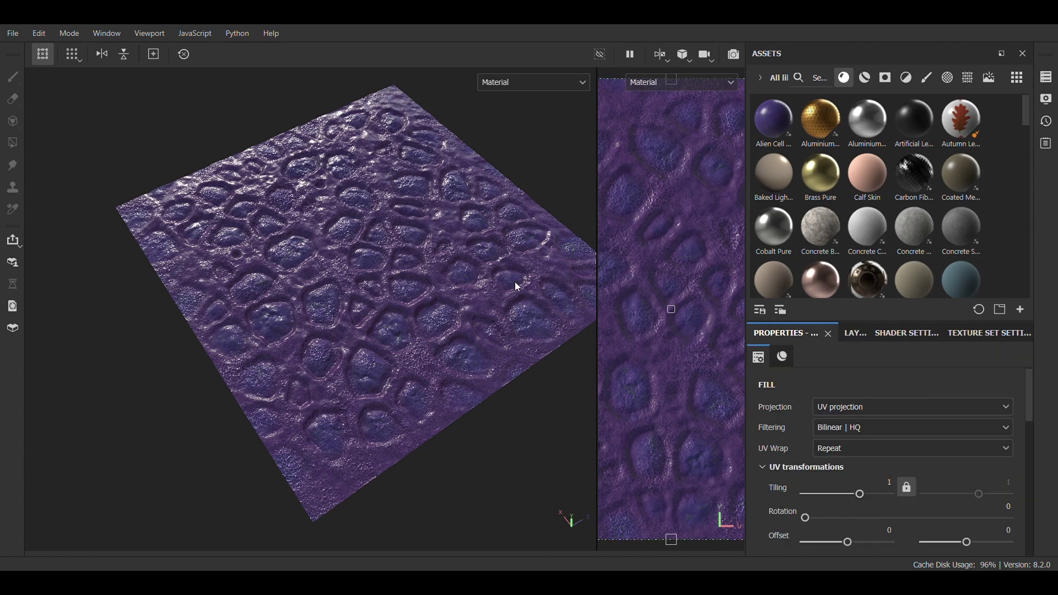
{"action": "left_click", "coordinate": [853, 334]}
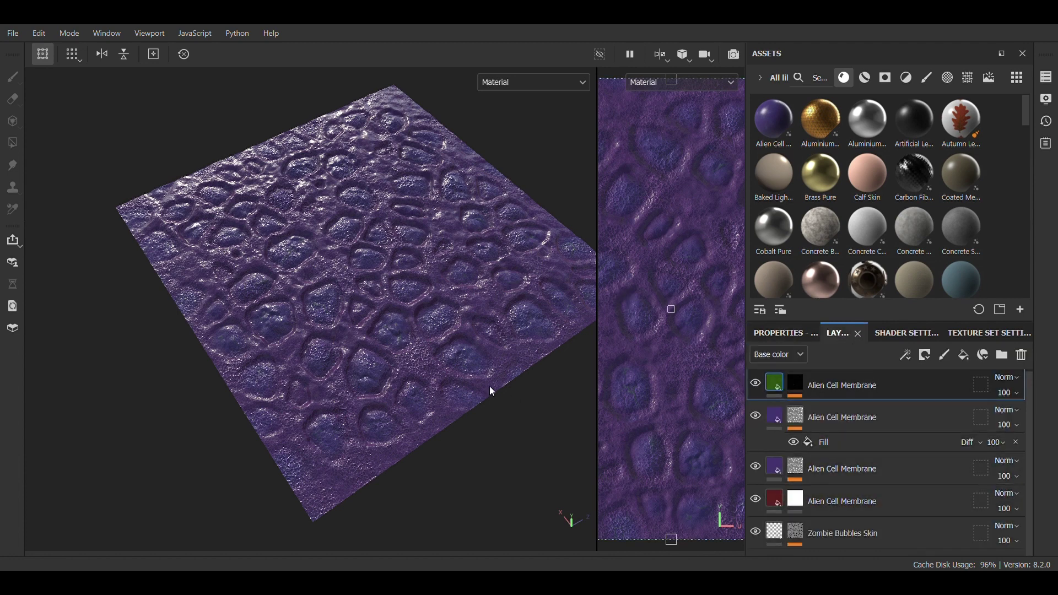
{"action": "middle_click_drag", "start_coordinate": [512, 395], "coordinate": [426, 339], "text": "alt"}
{"action": "scroll", "coordinate": [418, 336], "scroll_direction": "up", "scroll_amount": 5}
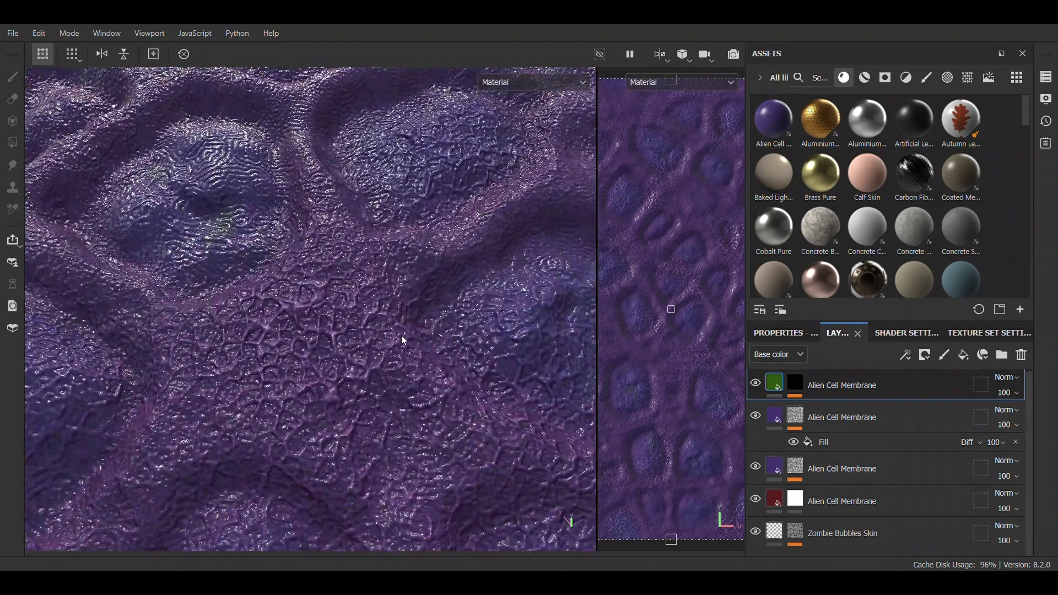
{"action": "scroll", "coordinate": [348, 313], "scroll_direction": "up", "scroll_amount": 3}
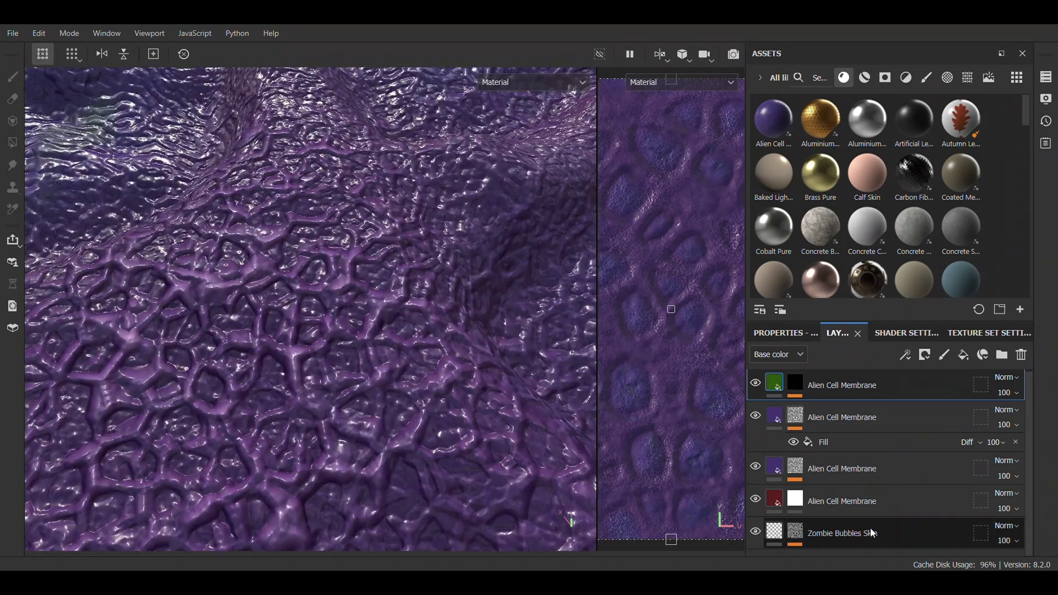
- Hide all four Alien Cell Membrane layers and examine the Zombie Bubbles Skin layer alone
{"action": "left_click", "coordinate": [757, 500]}
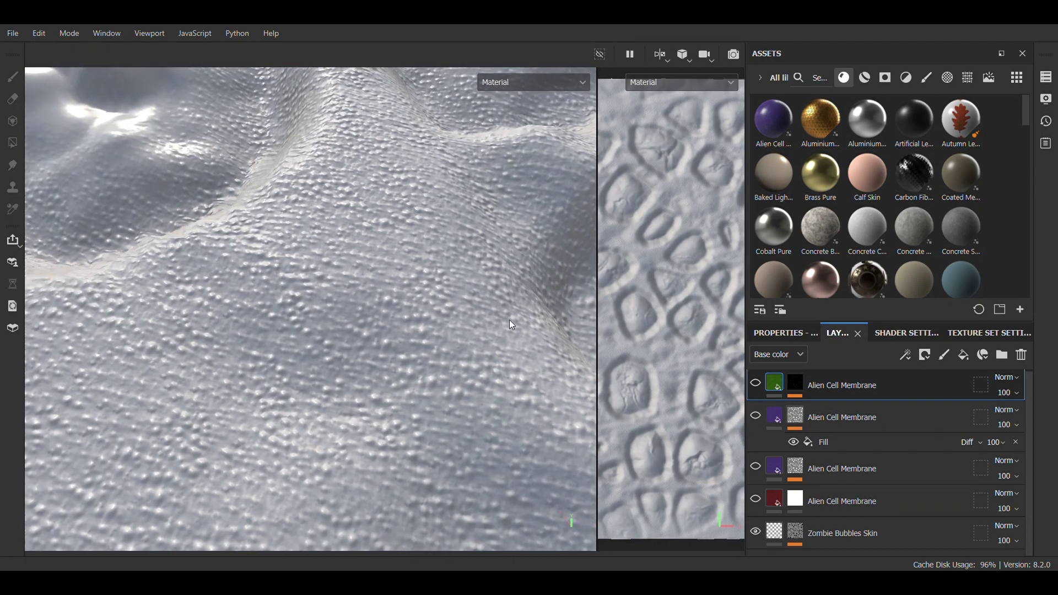
{"action": "scroll", "coordinate": [509, 320], "scroll_direction": "down", "scroll_amount": 3}
{"action": "left_click_drag", "start_coordinate": [383, 273], "coordinate": [435, 320], "text": "alt"}
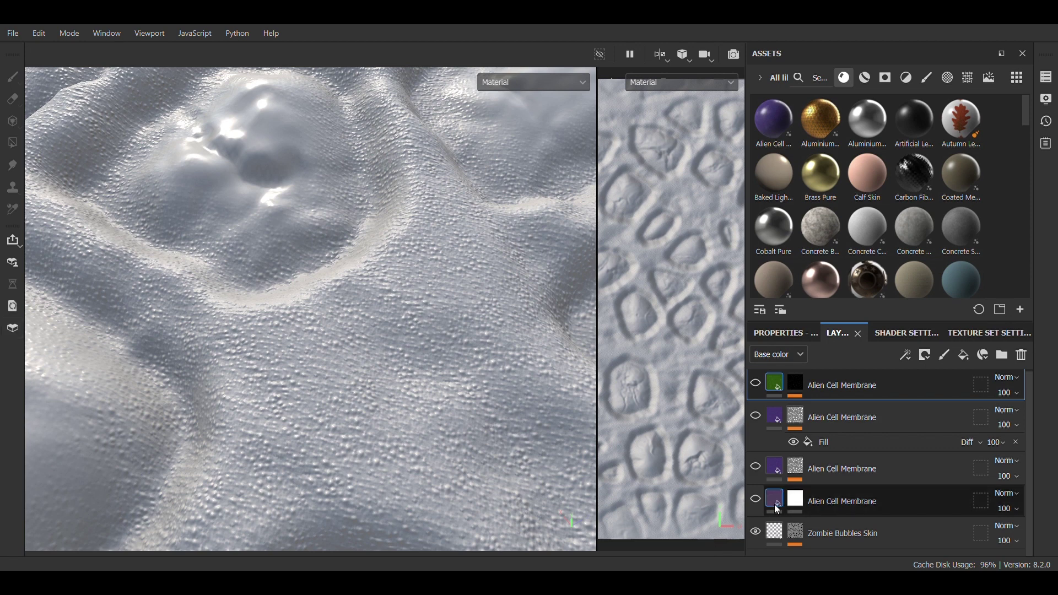
- Apply the Alien Cell material to the top layer and show the red Alien Cell Membrane layer
{"action": "left_click", "coordinate": [771, 121]}
{"action": "left_click", "coordinate": [756, 499]}
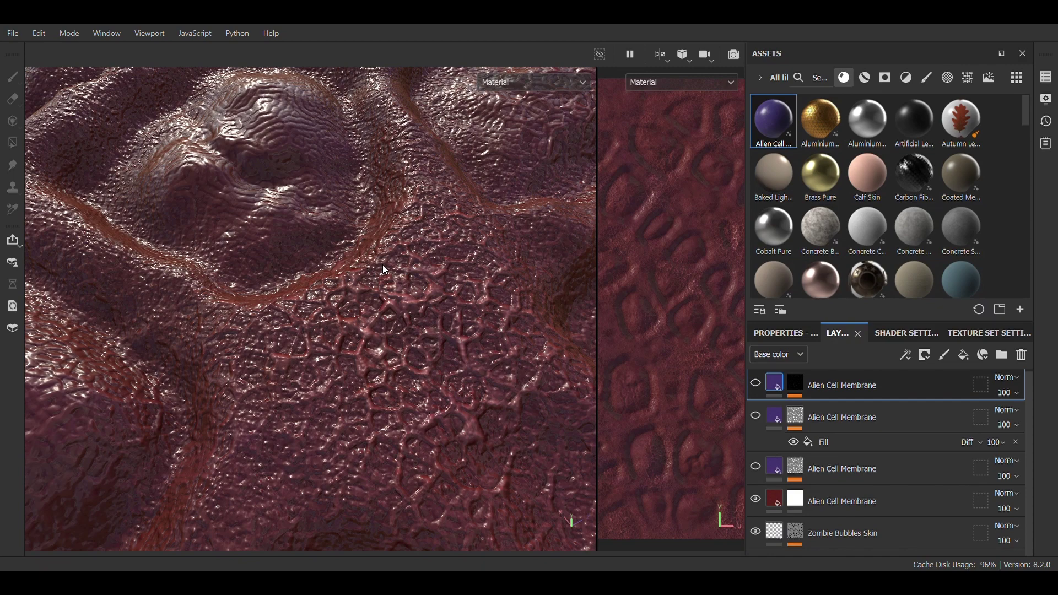
{"action": "scroll", "coordinate": [383, 265], "scroll_direction": "down", "scroll_amount": 3}
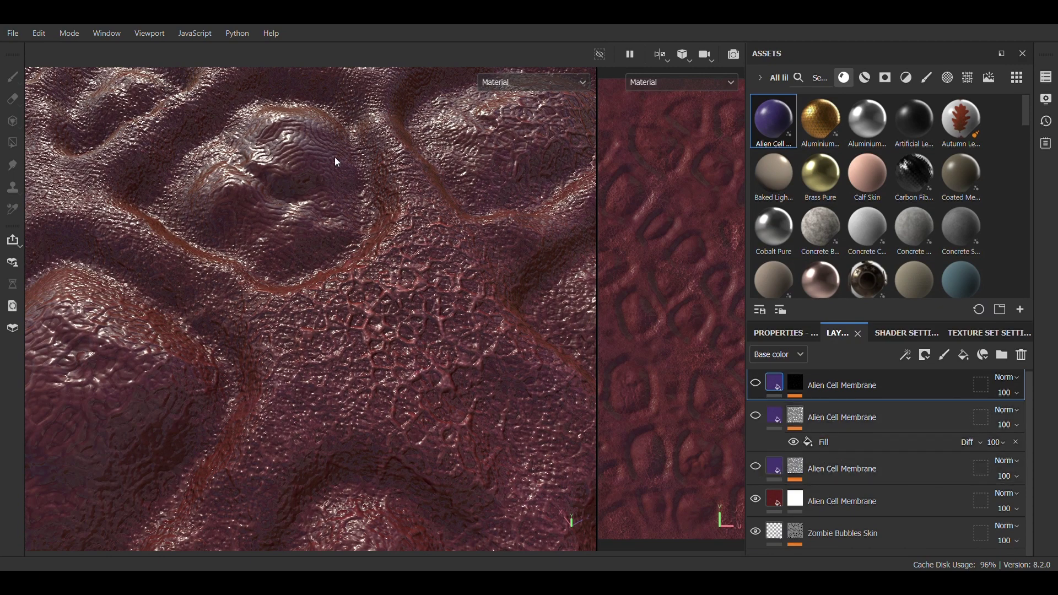
{"action": "scroll", "coordinate": [346, 220], "scroll_direction": "down", "scroll_amount": 5}
- Show the purple Alien Cell Membrane layer directly above the red one and examine a scale at close range
{"action": "left_click_drag", "start_coordinate": [345, 220], "coordinate": [511, 318], "text": "alt"}
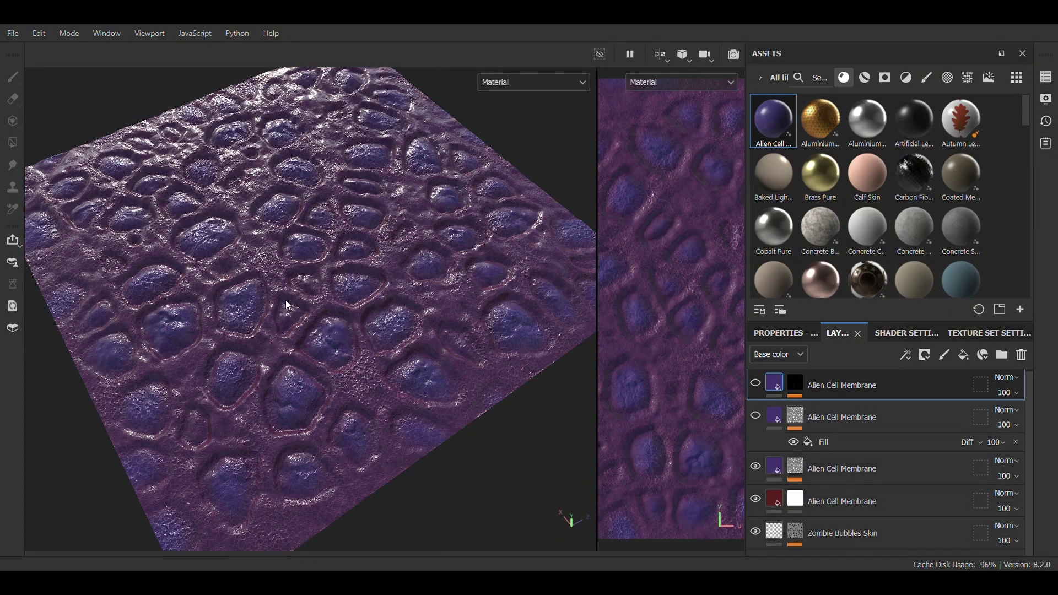
{"action": "scroll", "coordinate": [303, 342], "scroll_direction": "up", "scroll_amount": 3}
{"action": "scroll", "coordinate": [301, 338], "scroll_direction": "up", "scroll_amount": 6}
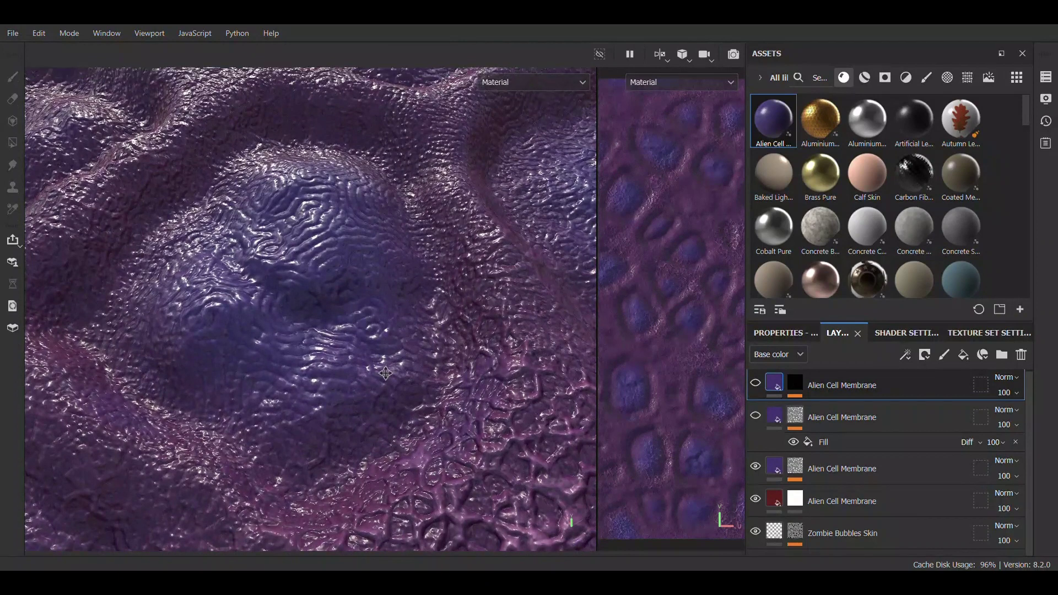
{"action": "middle_click_drag", "start_coordinate": [386, 373], "coordinate": [393, 383], "text": "alt"}
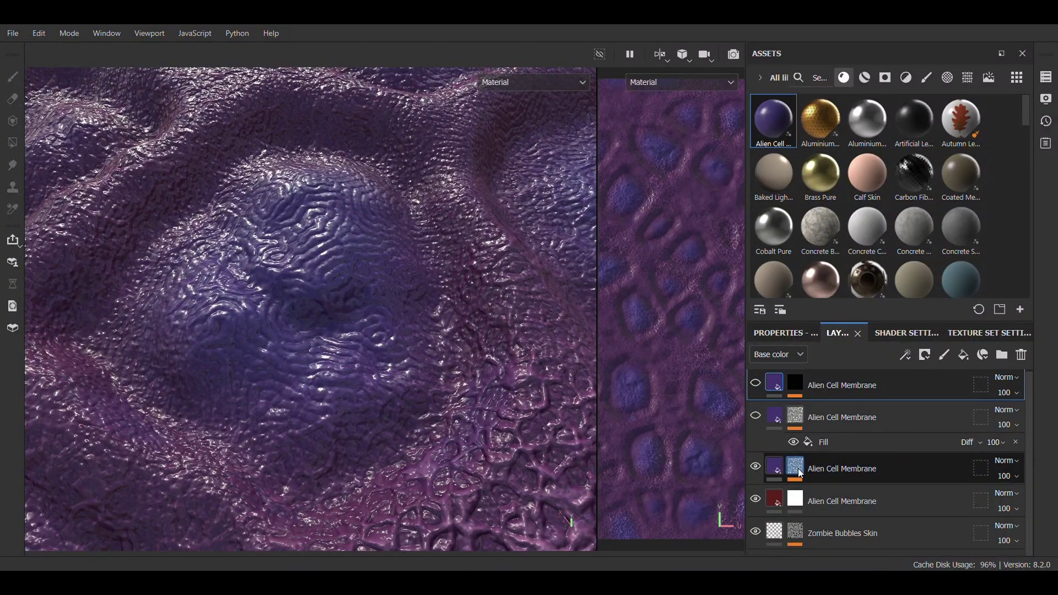
- Expand the mask of the visible purple Alien Cell Membrane layer and select its Fill effect
{"action": "left_click", "coordinate": [801, 474]}
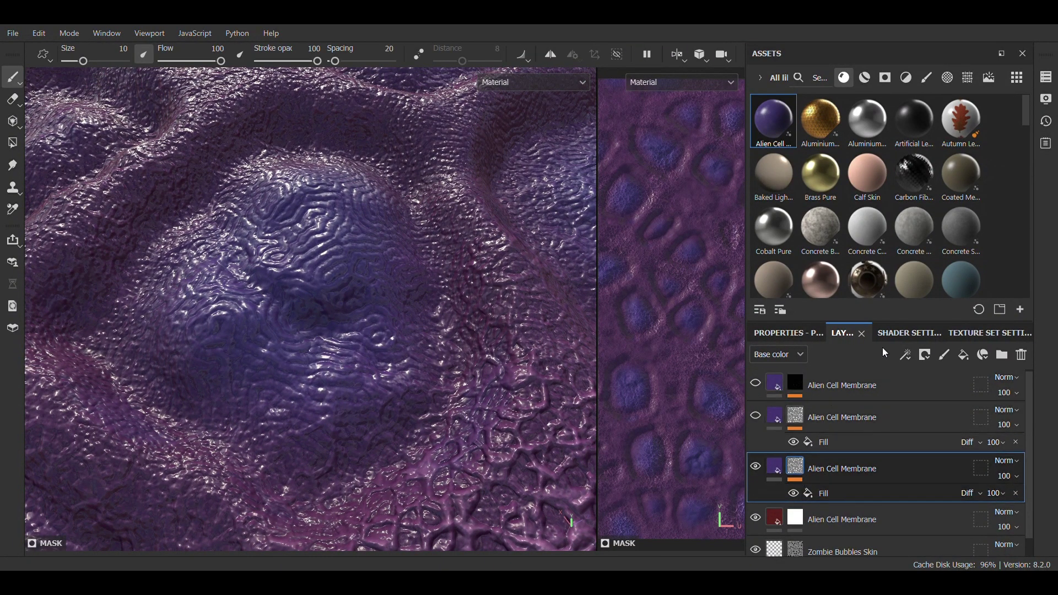
{"action": "left_click", "coordinate": [824, 494]}
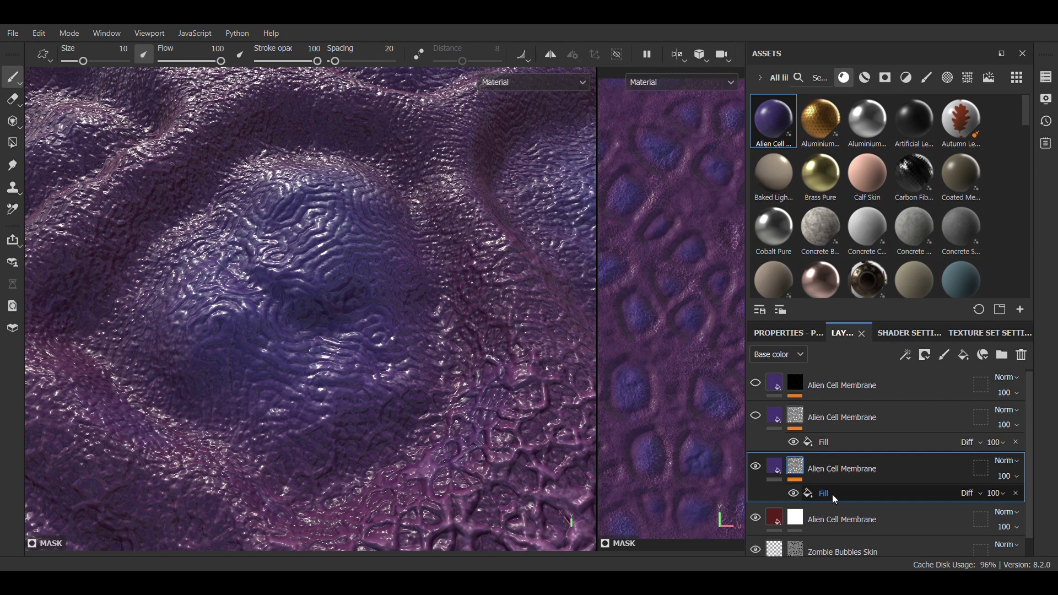
{"action": "left_click", "coordinate": [830, 494]}
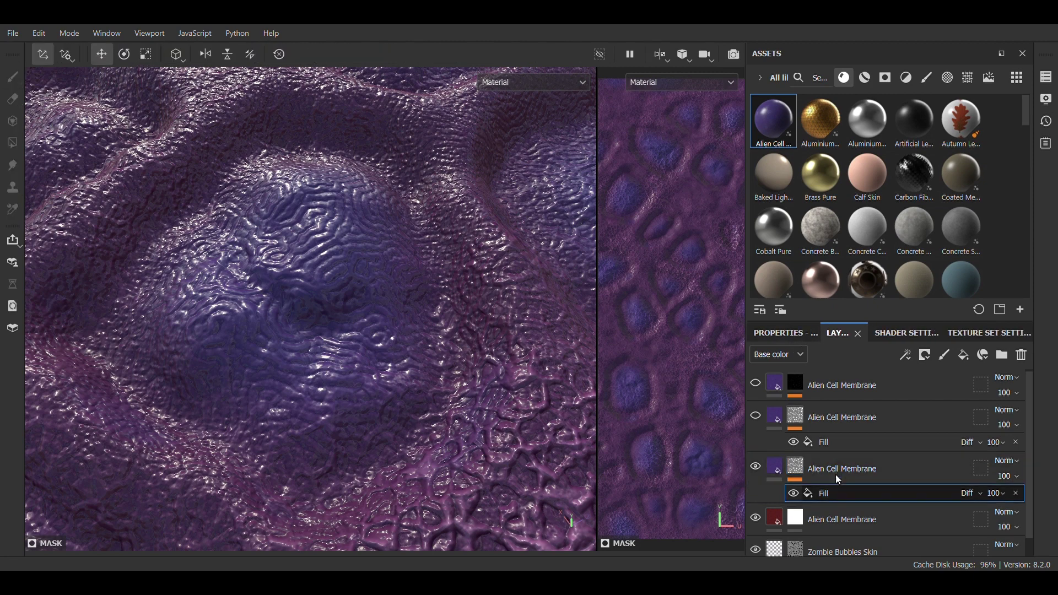
- Check the grayscale image used by the mask's Fill effect and examine the masked skin from farther away
{"action": "left_click", "coordinate": [796, 333]}
{"action": "scroll", "coordinate": [824, 434], "scroll_direction": "down", "scroll_amount": 1}
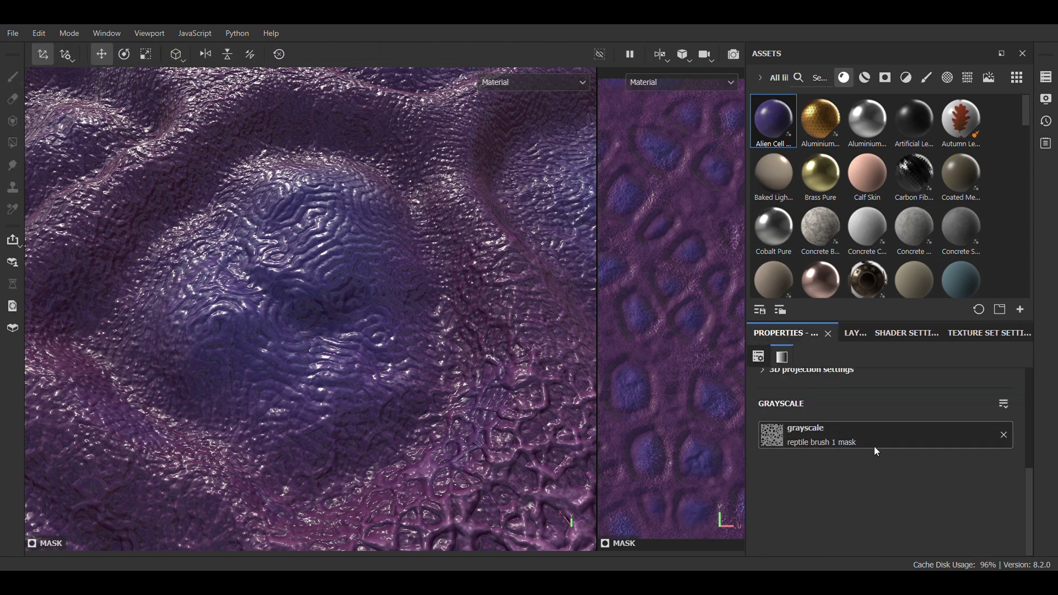
{"action": "left_click", "coordinate": [860, 337]}
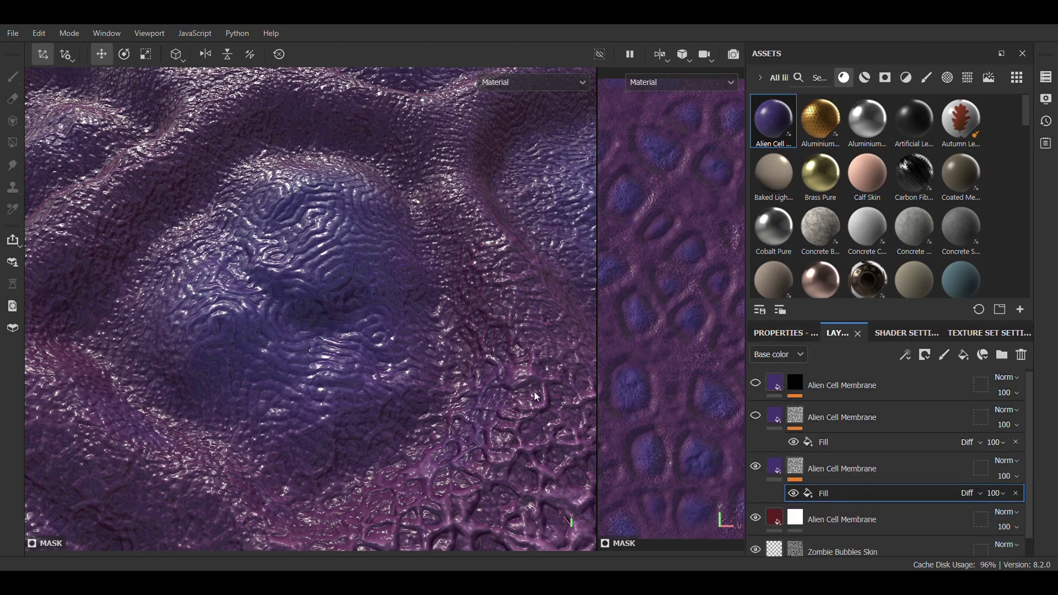
{"action": "scroll", "coordinate": [478, 358], "scroll_direction": "down", "scroll_amount": 5}
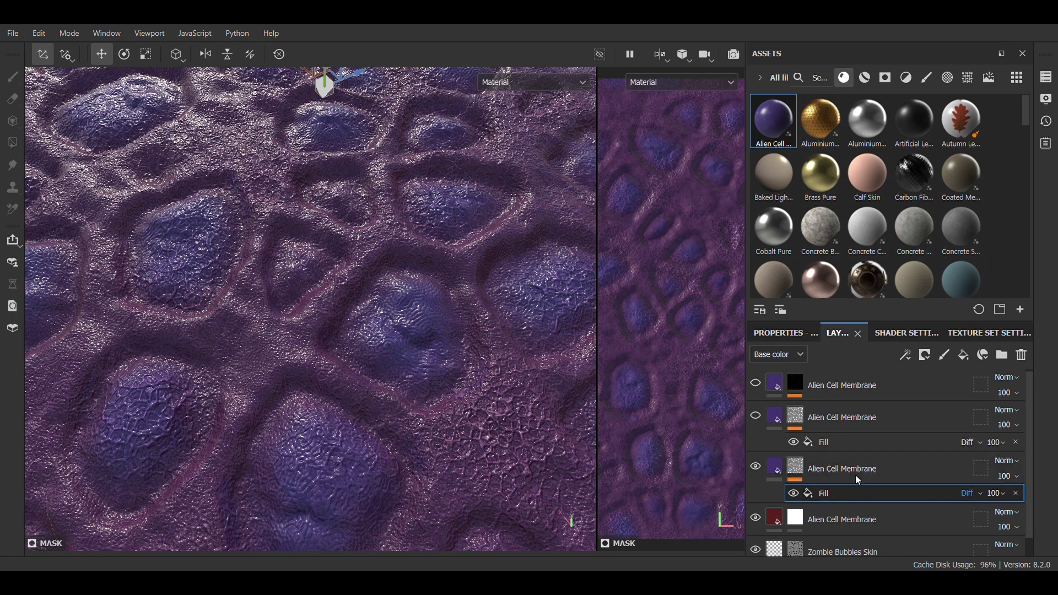
{"action": "right_click_drag", "start_coordinate": [408, 307], "coordinate": [435, 202], "text": "alt"}
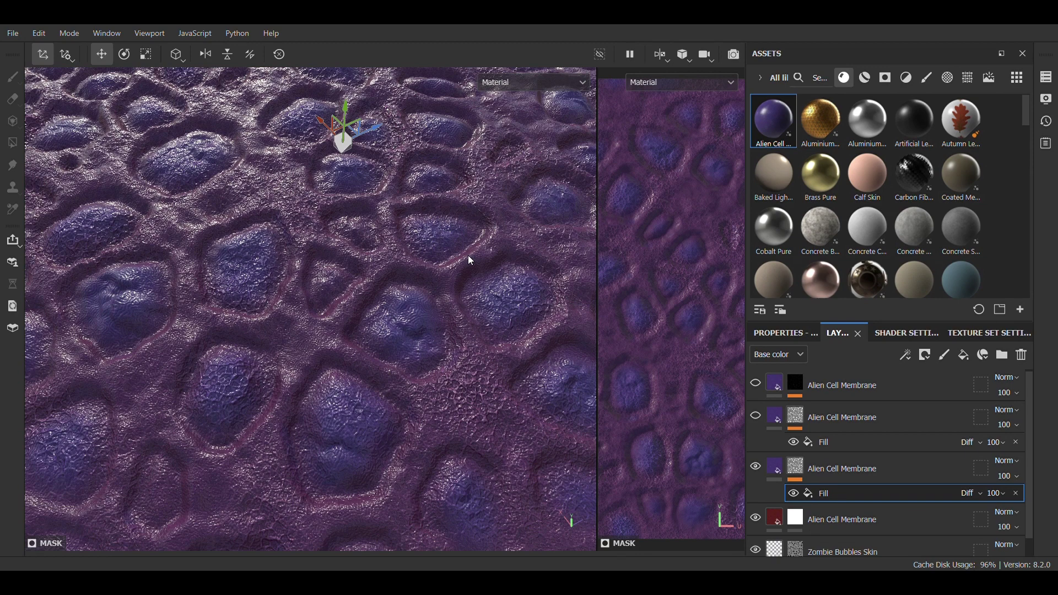
- Show the two upper purple Alien Cell Membrane layers and view the combined result across the skin
{"action": "left_click", "coordinate": [758, 419]}
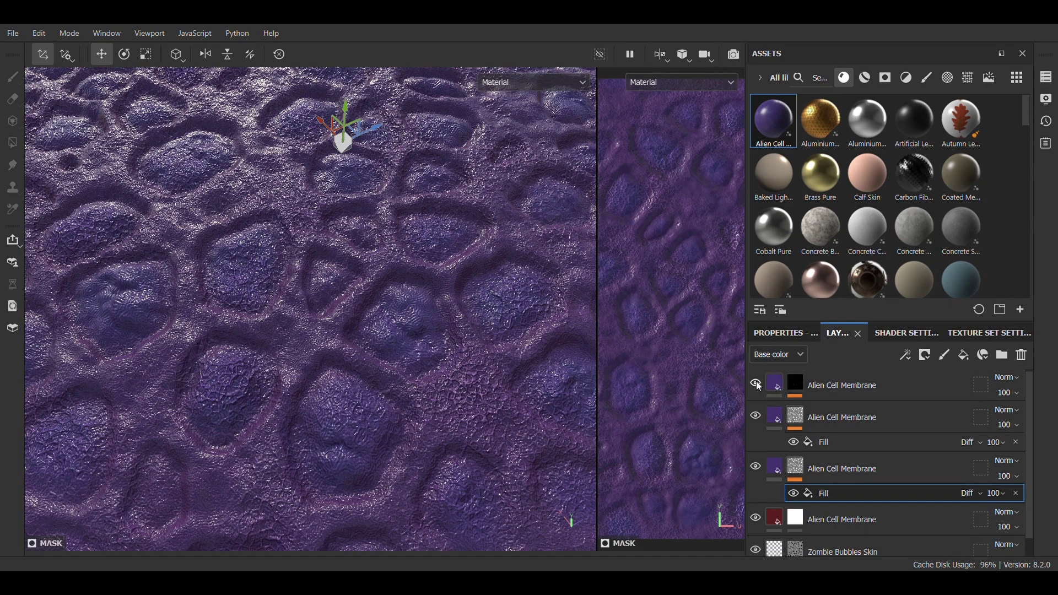
{"action": "left_click_drag", "start_coordinate": [449, 341], "coordinate": [411, 264], "text": "alt"}
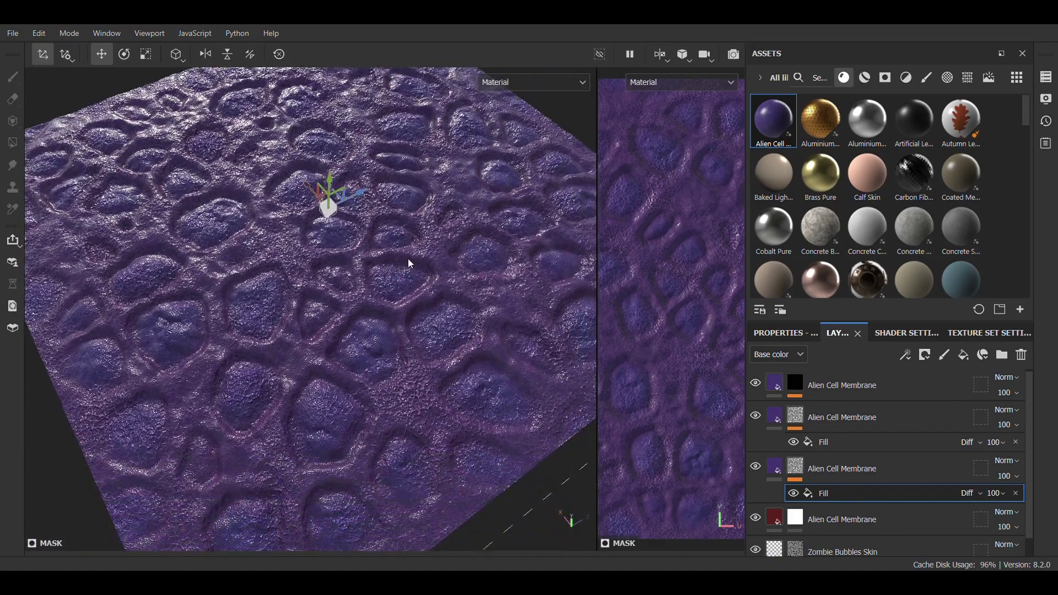
{"action": "middle_click_drag", "start_coordinate": [411, 260], "coordinate": [419, 186], "text": "alt"}
{"action": "scroll", "coordinate": [391, 286], "scroll_direction": "up", "scroll_amount": 5}
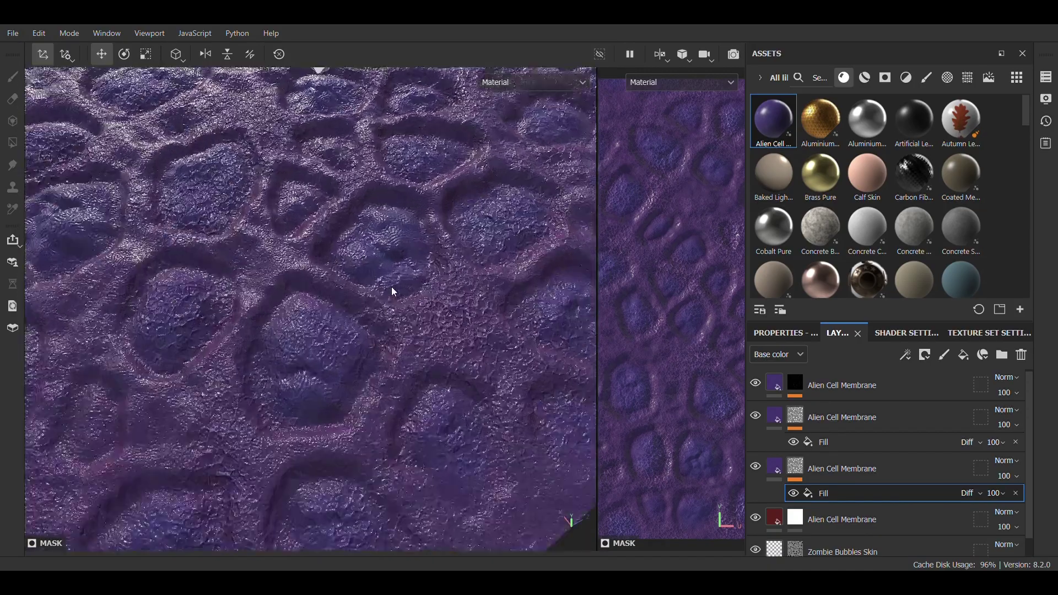
- Examine the fully layered skin's scales and surface texture from several angles
{"action": "left_click_drag", "start_coordinate": [409, 277], "coordinate": [198, 209], "text": "alt"}
{"action": "middle_click_drag", "start_coordinate": [301, 356], "coordinate": [595, 261], "text": "alt"}
{"action": "middle_click_drag", "start_coordinate": [359, 428], "coordinate": [480, 366], "text": "alt"}
{"action": "left_click_drag", "start_coordinate": [494, 190], "coordinate": [468, 491], "text": "alt"}
{"action": "scroll", "coordinate": [447, 280], "scroll_direction": "down", "scroll_amount": 5}
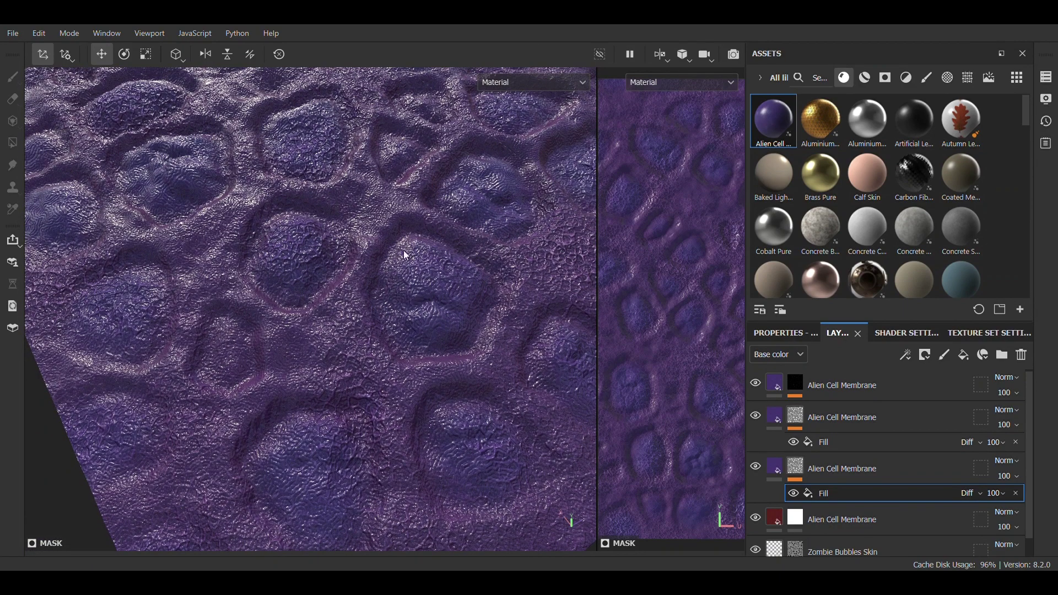
{"action": "left_click_drag", "start_coordinate": [405, 237], "coordinate": [418, 249], "text": "alt"}
{"action": "middle_click_drag", "start_coordinate": [421, 239], "coordinate": [373, 371], "text": "alt"}
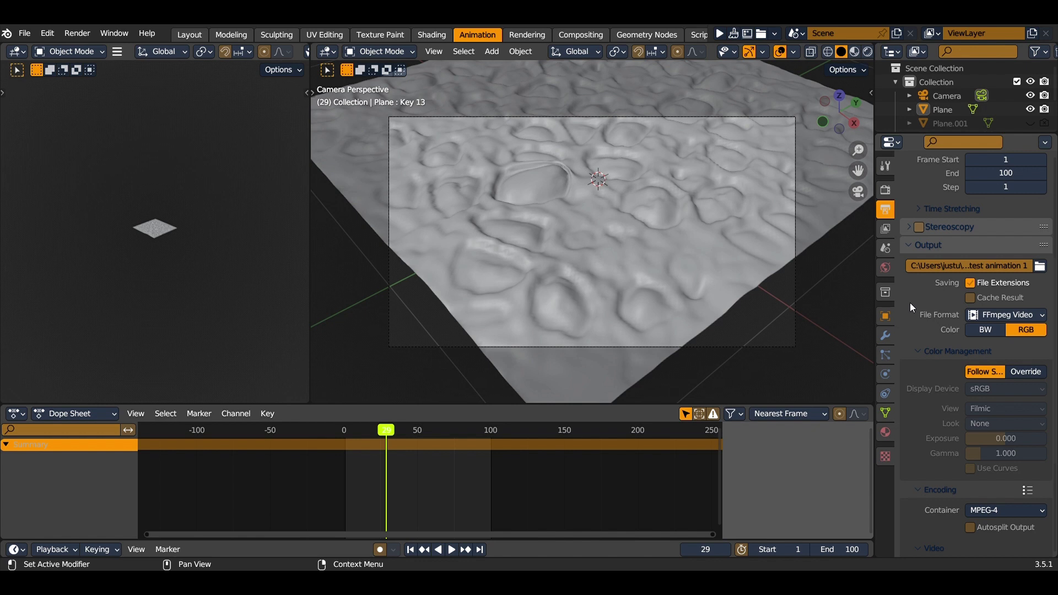
- Switch to Blender, play back the skin plane's animation, and examine the plane's shape-key keyframes in the Dope Sheet
{"action": "left_click", "coordinate": [450, 550]}
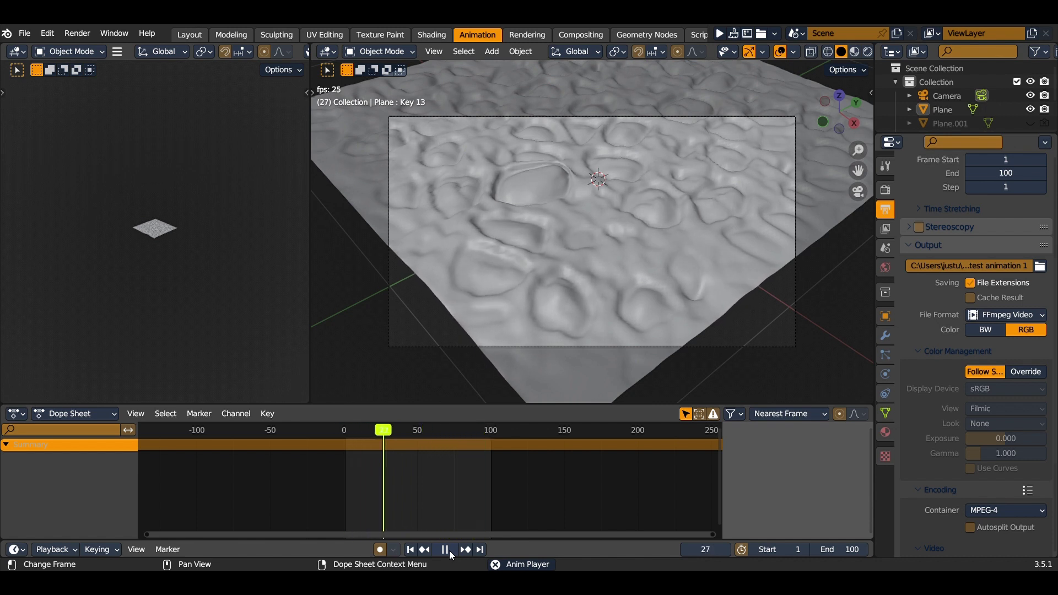
{"action": "left_click", "coordinate": [445, 550]}
{"action": "left_click", "coordinate": [680, 273]}
{"action": "scroll", "coordinate": [591, 511], "scroll_direction": "down", "scroll_amount": 3}
{"action": "scroll", "coordinate": [591, 512], "scroll_direction": "down", "scroll_amount": 5, "text": "shift"}
{"action": "middle_click_drag", "start_coordinate": [562, 508], "coordinate": [541, 531]}
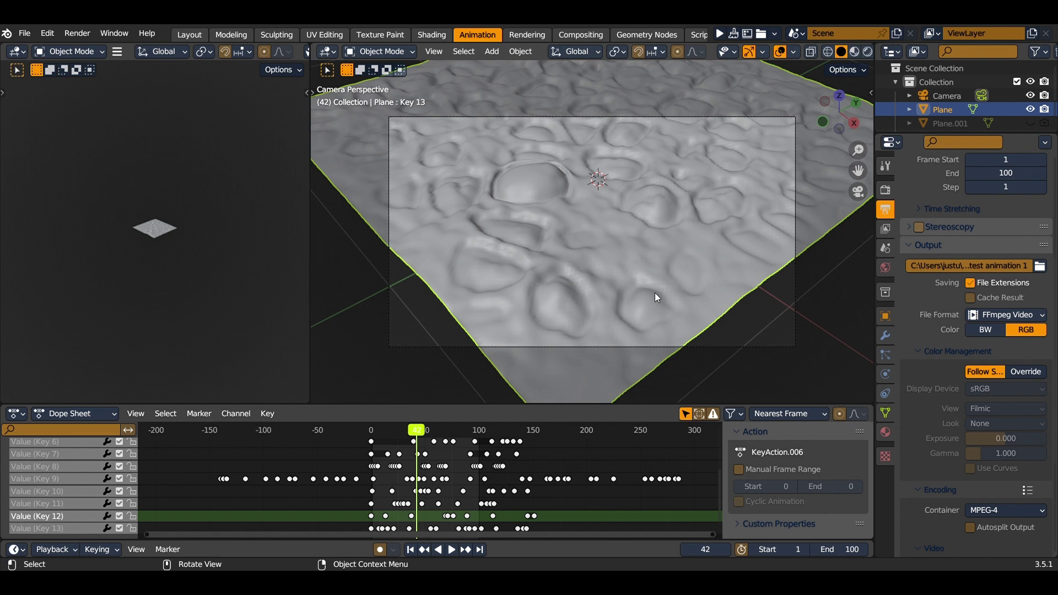
{"action": "middle_click_drag", "start_coordinate": [595, 506], "coordinate": [618, 484]}
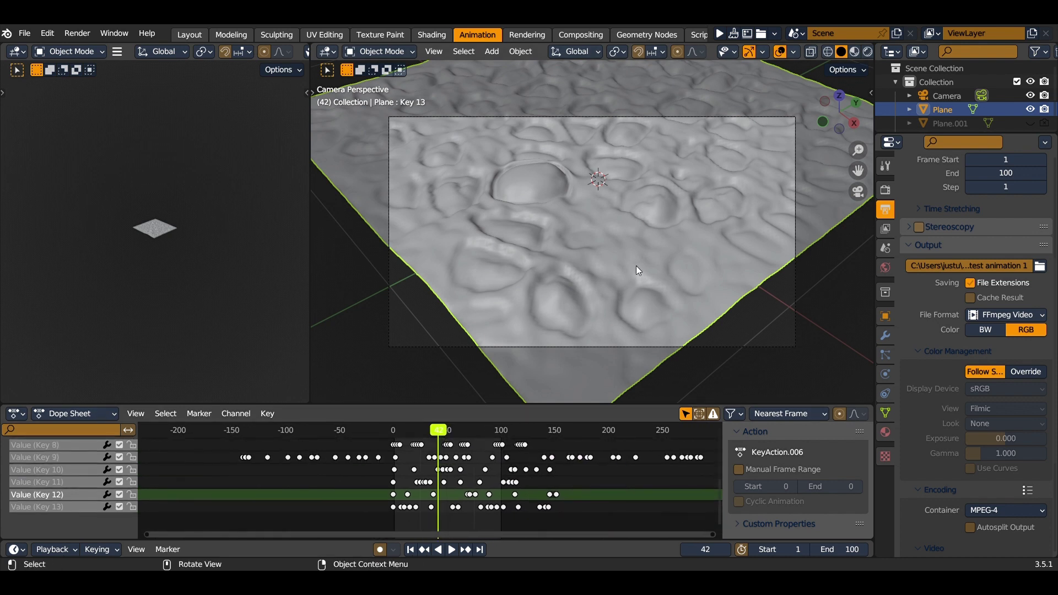
{"action": "left_click", "coordinate": [452, 549]}
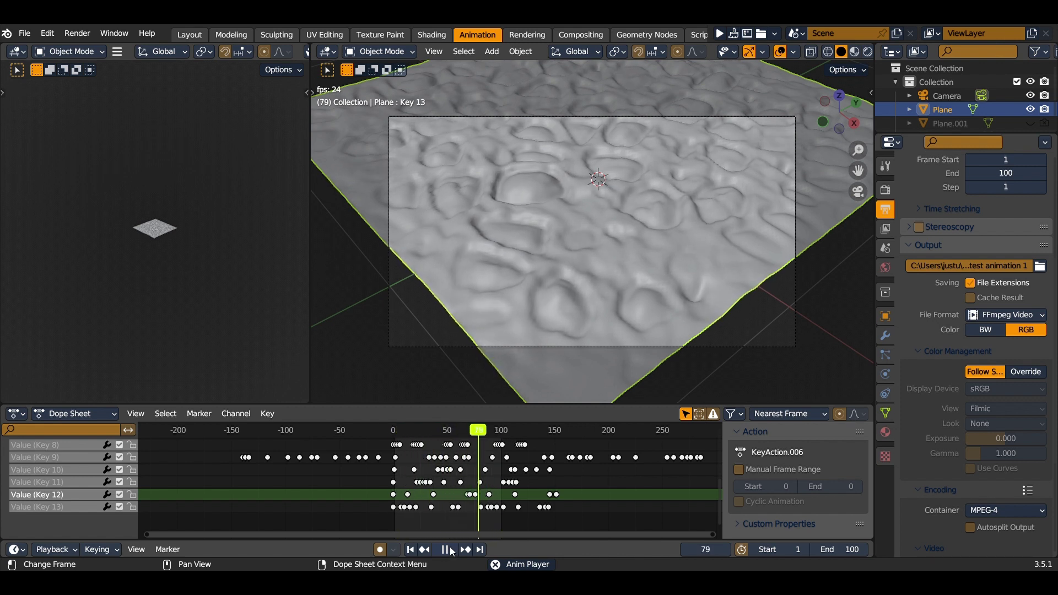
{"action": "key", "text": "space"}
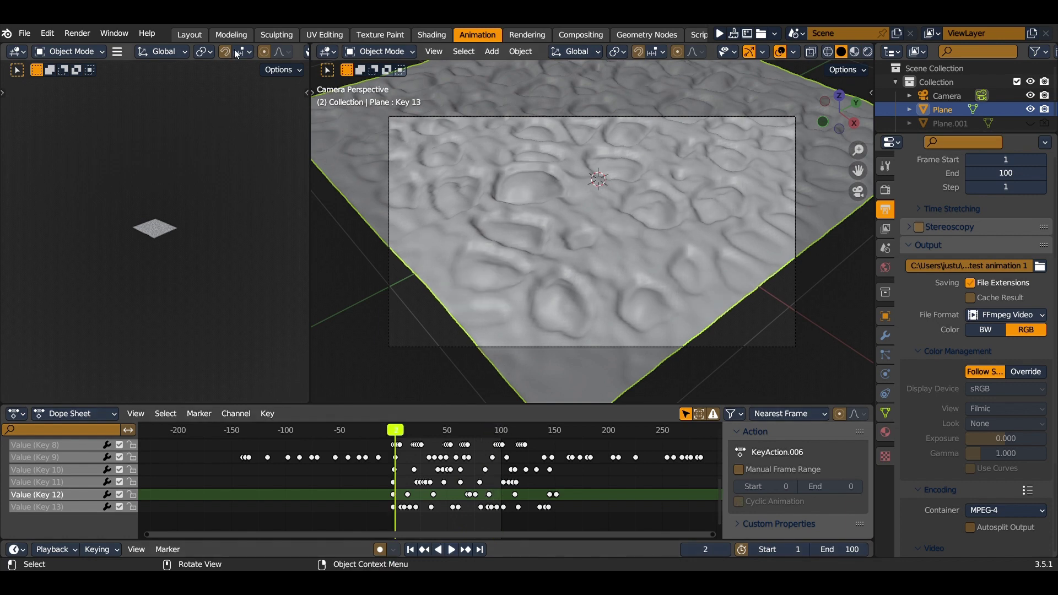
- Switch to the Layout workspace and put the plane into Edit Mode for a close view of its mesh
{"action": "left_click", "coordinate": [194, 35]}
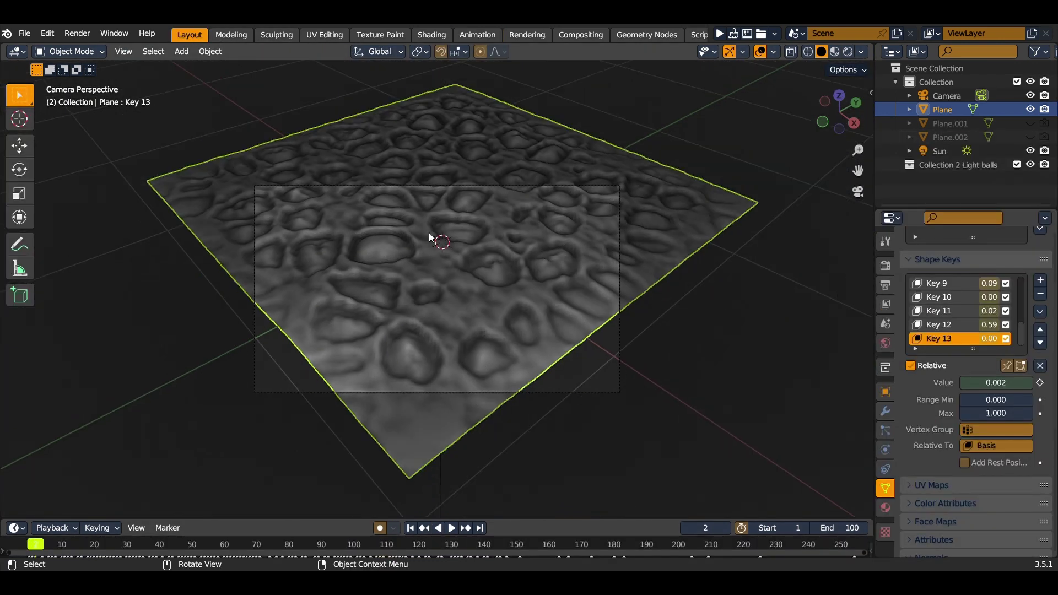
{"action": "middle_click_drag", "start_coordinate": [546, 151], "coordinate": [522, 180]}
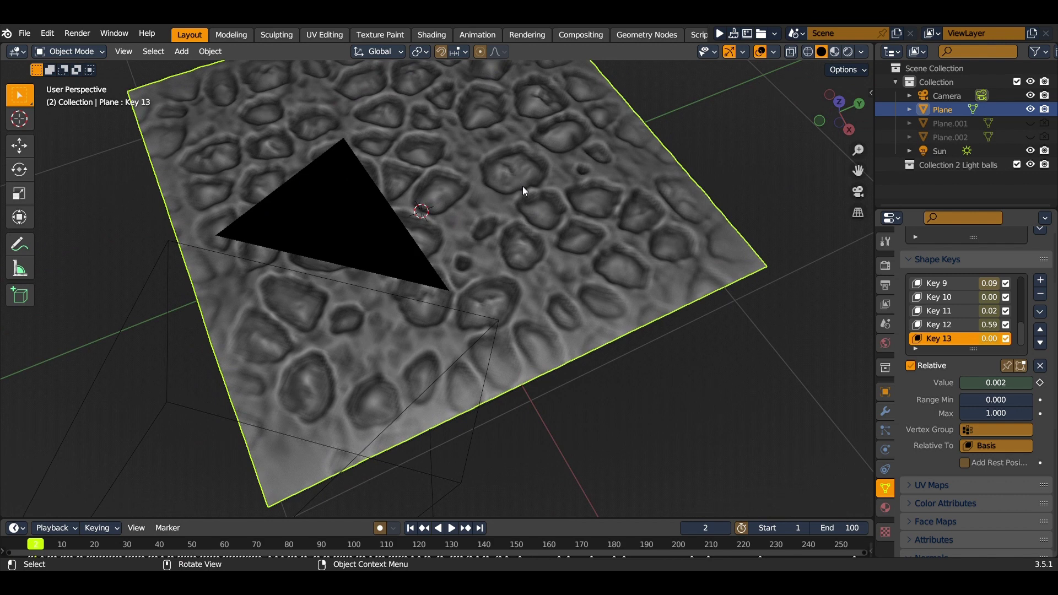
{"action": "middle_click_drag", "start_coordinate": [483, 243], "coordinate": [592, 252], "text": "shift"}
{"action": "scroll", "coordinate": [545, 234], "scroll_direction": "down", "scroll_amount": 3}
{"action": "scroll", "coordinate": [545, 234], "scroll_direction": "up", "scroll_amount": 3}
{"action": "key", "text": "Tab"}
{"action": "scroll", "coordinate": [556, 279], "scroll_direction": "up", "scroll_amount": 8}
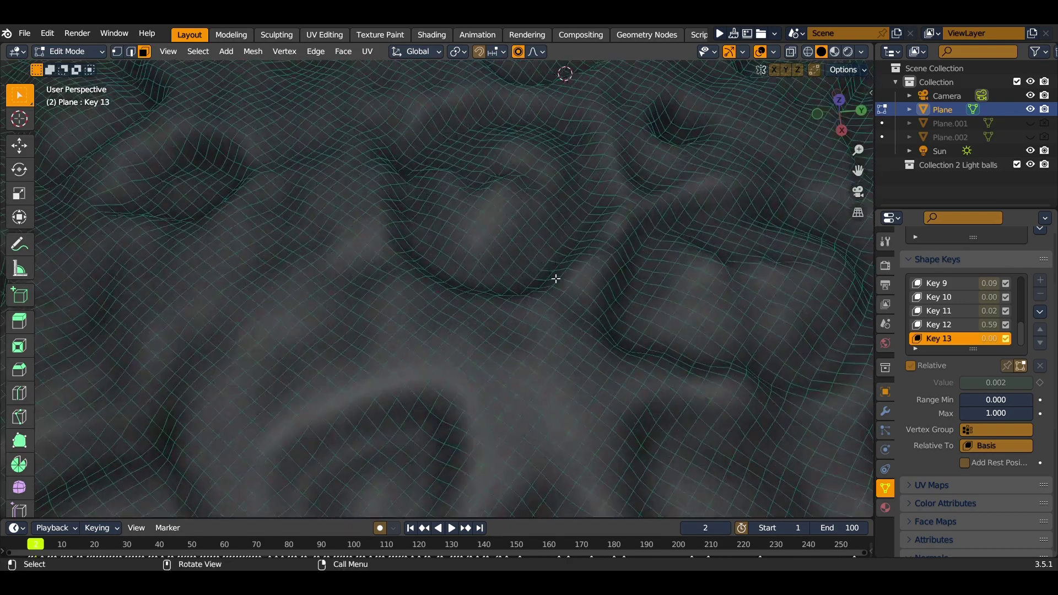
- Examine the plane's mesh density around individual scales and across the whole surface
{"action": "scroll", "coordinate": [556, 278], "scroll_direction": "up", "scroll_amount": 4}
{"action": "middle_click_drag", "start_coordinate": [546, 348], "coordinate": [602, 160], "text": "shift"}
{"action": "middle_click_drag", "start_coordinate": [602, 160], "coordinate": [500, 296]}
{"action": "scroll", "coordinate": [587, 181], "scroll_direction": "down", "scroll_amount": 14}
{"action": "scroll", "coordinate": [501, 296], "scroll_direction": "up", "scroll_amount": 8}
{"action": "middle_click_drag", "start_coordinate": [506, 361], "coordinate": [439, 349]}
{"action": "scroll", "coordinate": [499, 366], "scroll_direction": "down", "scroll_amount": 8}
{"action": "mouse_move", "coordinate": [498, 364]}
{"action": "middle_mouse_down"}
{"action": "mouse_move", "coordinate": [461, 315]}
{"action": "mouse_move", "coordinate": [462, 284]}
{"action": "mouse_move", "coordinate": [487, 369]}
{"action": "middle_mouse_up"}
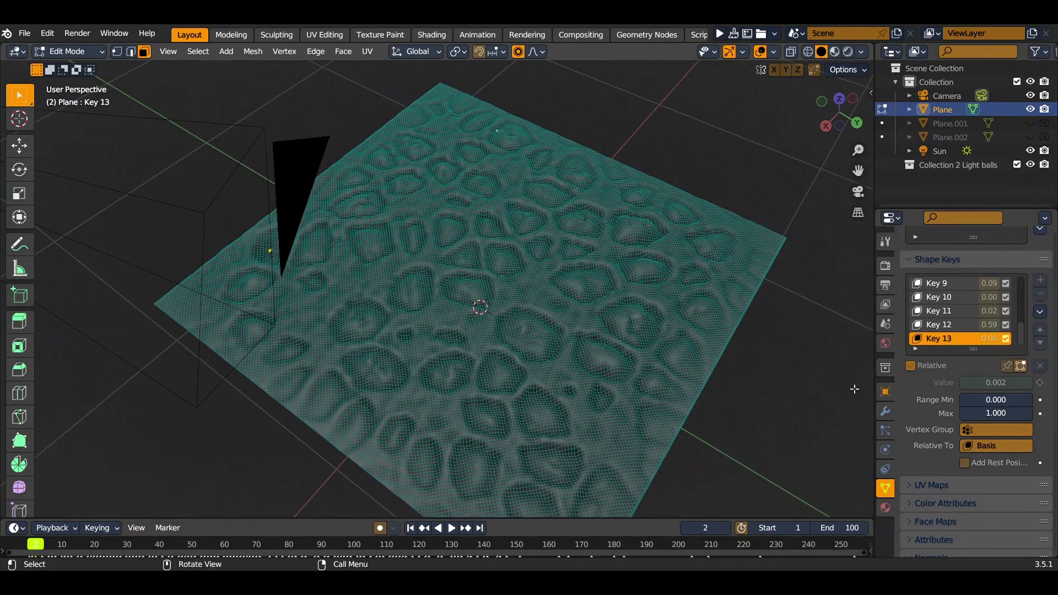
{"action": "middle_click_drag", "start_coordinate": [510, 313], "coordinate": [513, 308]}
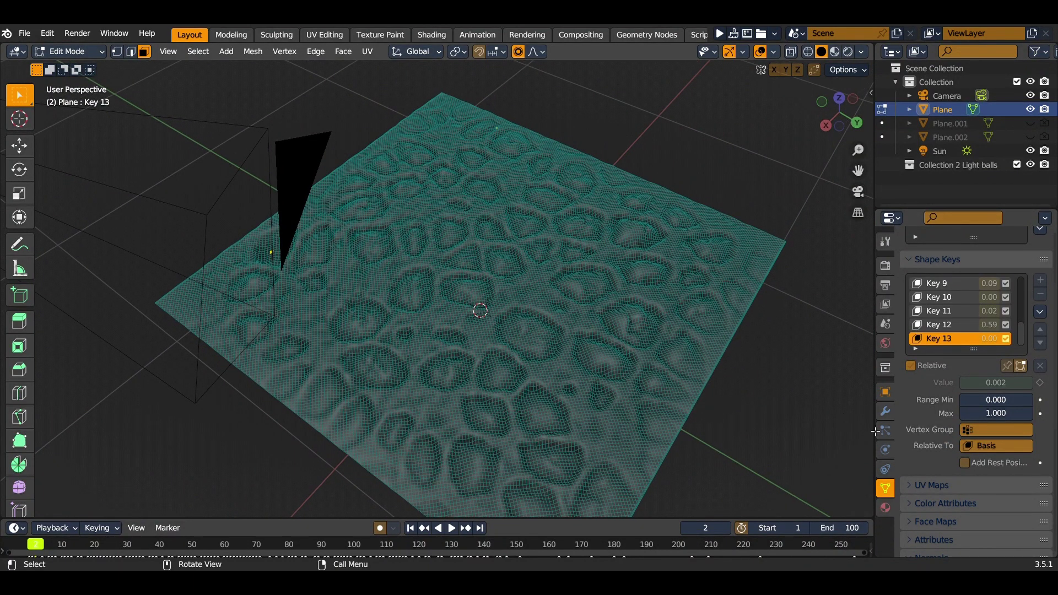
- Try a Decimate modifier in Un-Subdivide mode on the plane and remove it again
{"action": "left_click", "coordinate": [885, 413]}
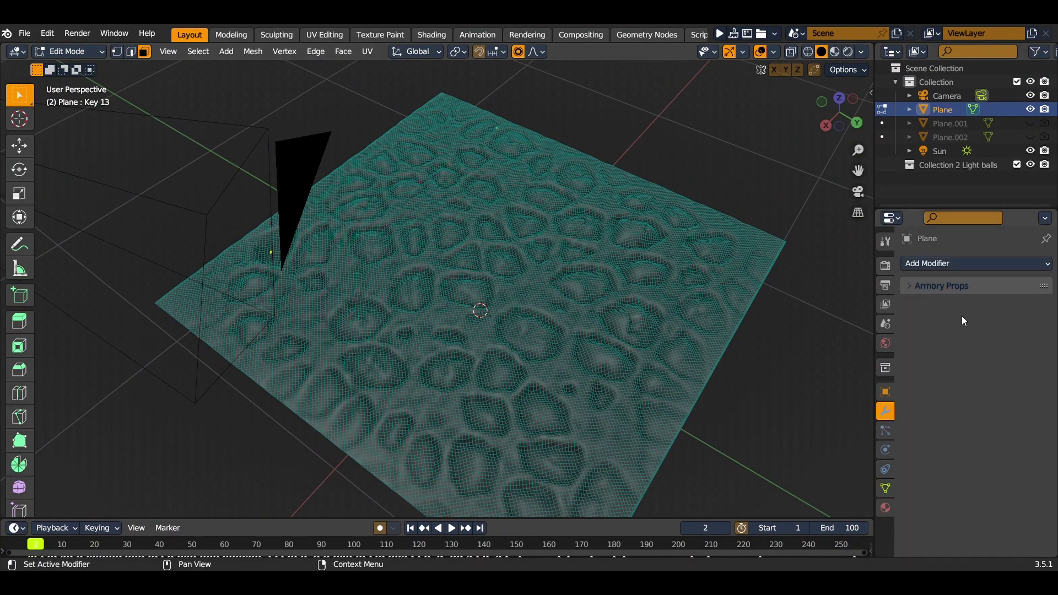
{"action": "left_click", "coordinate": [970, 265]}
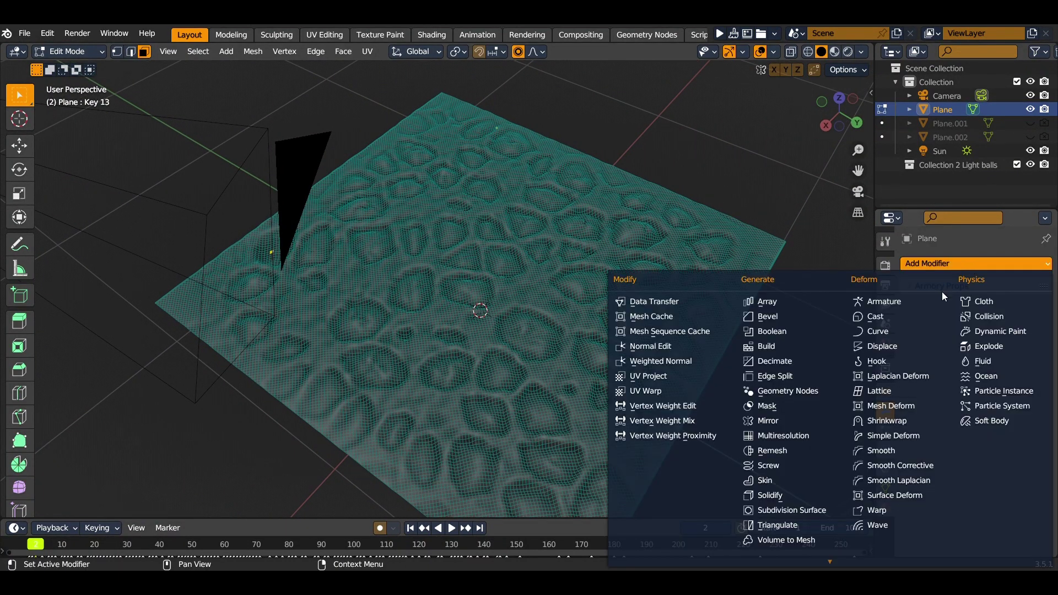
{"action": "left_click", "coordinate": [775, 362]}
{"action": "left_click", "coordinate": [991, 326]}
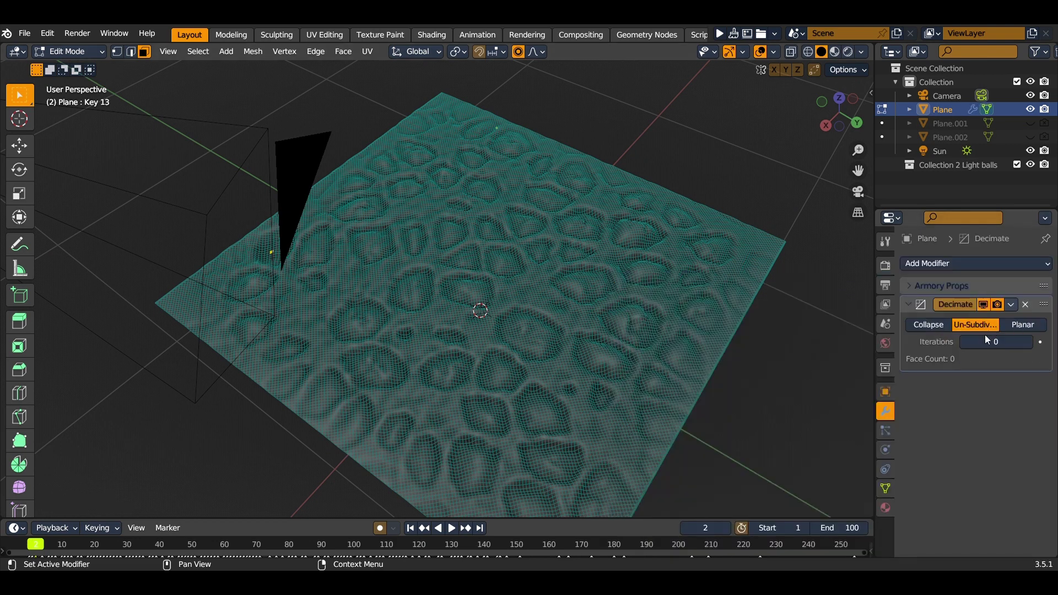
{"action": "left_click", "coordinate": [1026, 305]}
- Inspect the grid of faces on one scale at close range and compare it with the full plane
{"action": "middle_click_drag", "start_coordinate": [485, 143], "coordinate": [628, 398]}
{"action": "scroll", "coordinate": [629, 398], "scroll_direction": "up", "scroll_amount": 10}
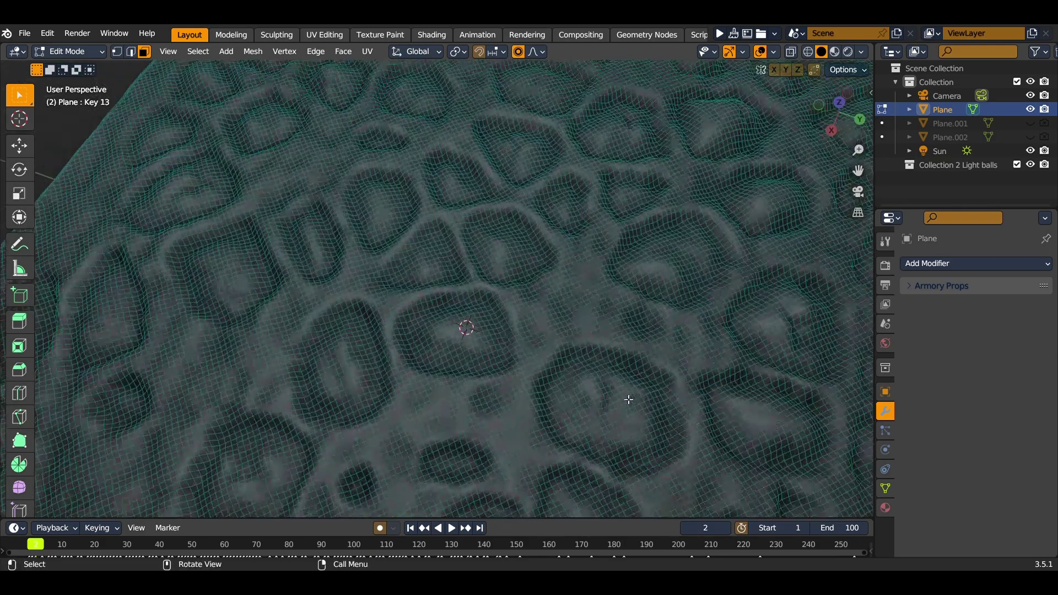
{"action": "scroll", "coordinate": [535, 338], "scroll_direction": "down", "scroll_amount": 2}
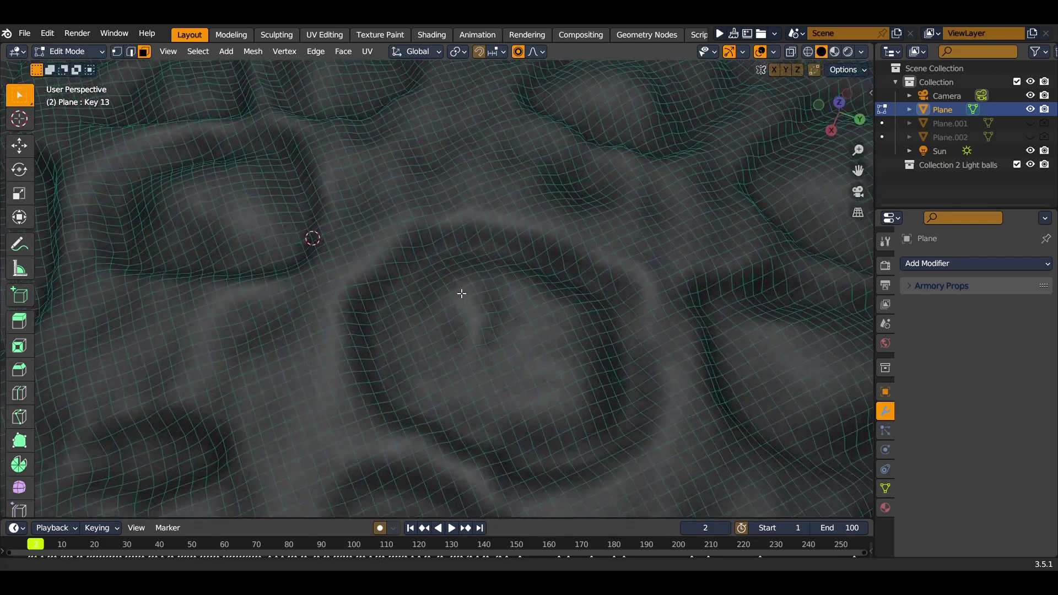
{"action": "scroll", "coordinate": [404, 284], "scroll_direction": "down", "scroll_amount": 6}
{"action": "middle_click_drag", "start_coordinate": [506, 331], "coordinate": [494, 247]}
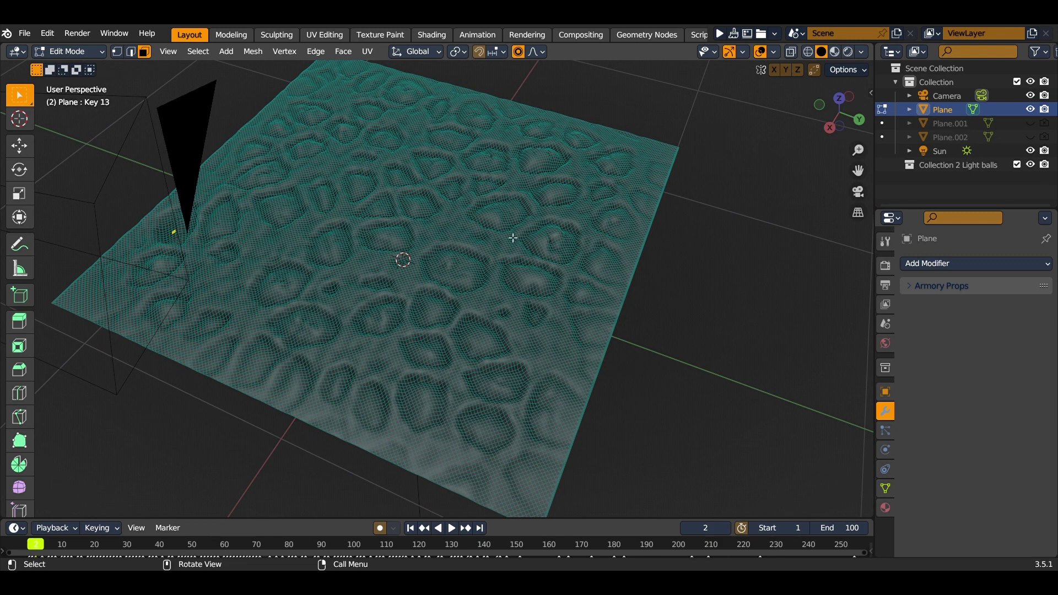
- Switch to the Shading workspace and examine the node graph of the skin 2 material
{"action": "left_click", "coordinate": [435, 38]}
{"action": "mouse_move", "coordinate": [340, 481]}
{"action": "middle_mouse_down"}
{"action": "mouse_move", "coordinate": [478, 463]}
{"action": "mouse_move", "coordinate": [461, 429]}
{"action": "mouse_move", "coordinate": [483, 320]}
{"action": "mouse_move", "coordinate": [452, 409]}
{"action": "middle_mouse_up"}
{"action": "scroll", "coordinate": [474, 462], "scroll_direction": "down", "scroll_amount": 15}
{"action": "scroll", "coordinate": [457, 438], "scroll_direction": "down", "scroll_amount": 8}
{"action": "scroll", "coordinate": [488, 419], "scroll_direction": "up", "scroll_amount": 5}
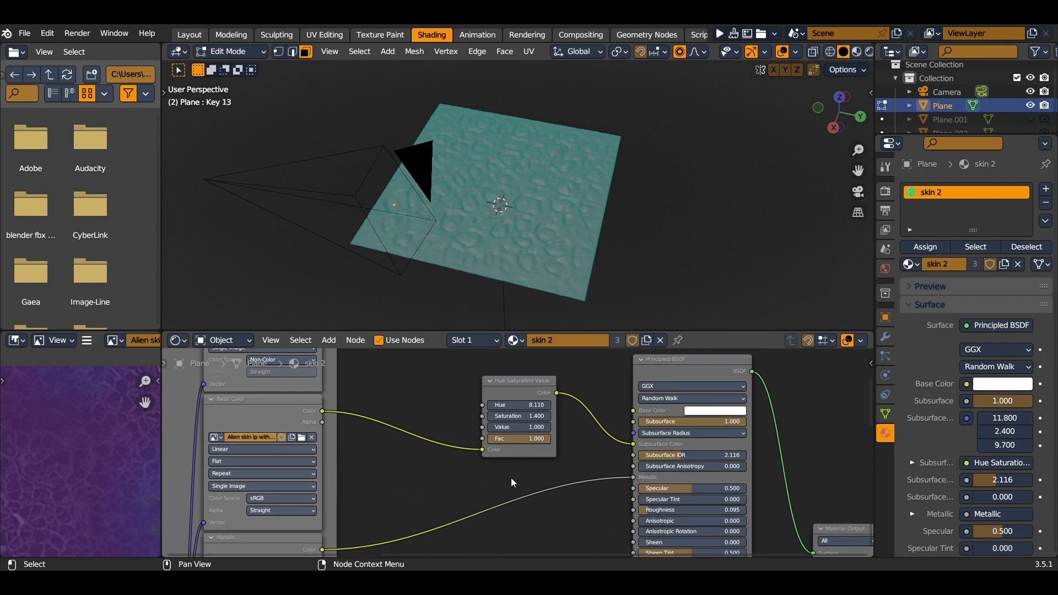
{"action": "scroll", "coordinate": [511, 477], "scroll_direction": "down", "scroll_amount": 3}
{"action": "middle_click_drag", "start_coordinate": [525, 511], "coordinate": [477, 377]}
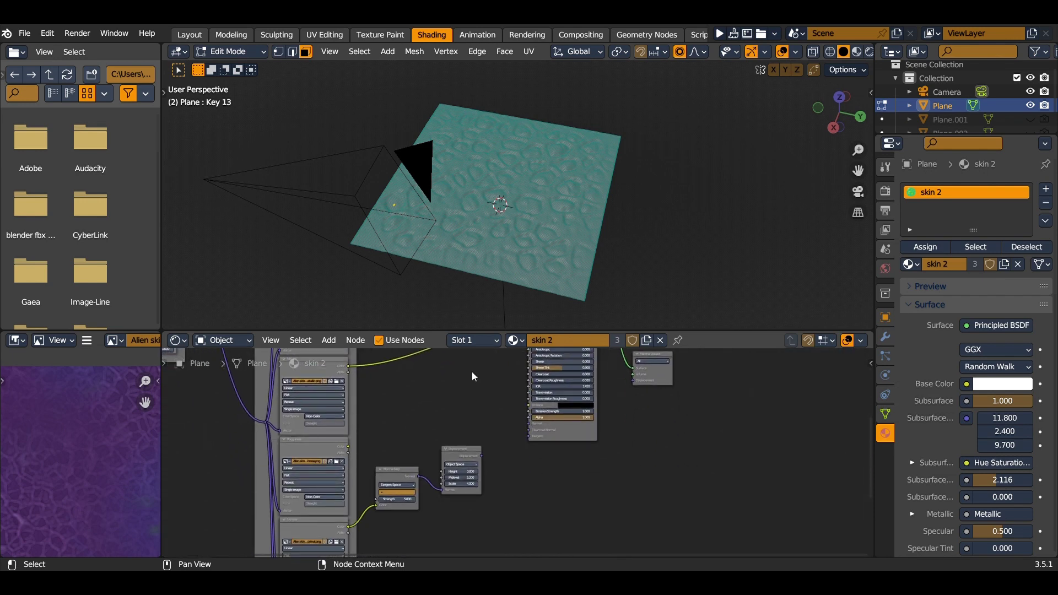
- Select the Hue Saturation Value node that feeds the Principled BSDF's Subsurface Color
{"action": "middle_click_drag", "start_coordinate": [518, 475], "coordinate": [537, 444]}
{"action": "scroll", "coordinate": [536, 443], "scroll_direction": "up", "scroll_amount": 8}
{"action": "middle_click_drag", "start_coordinate": [536, 408], "coordinate": [517, 556]}
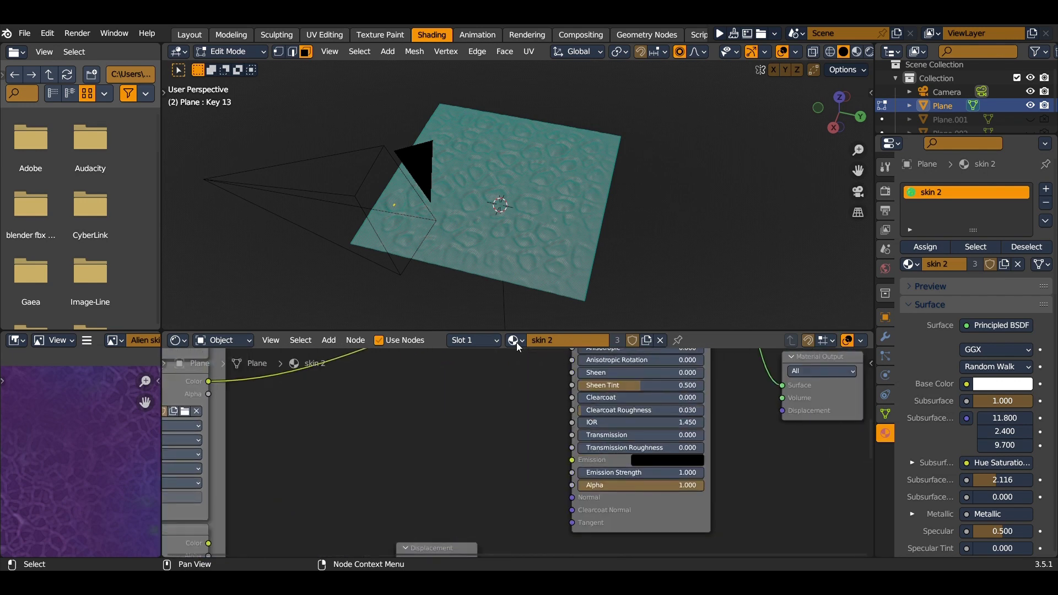
{"action": "middle_click_drag", "start_coordinate": [518, 473], "coordinate": [566, 489]}
{"action": "left_click", "coordinate": [531, 417]}
{"action": "mouse_move", "coordinate": [590, 227]}
{"action": "middle_mouse_down"}
{"action": "mouse_move", "coordinate": [586, 206]}
{"action": "mouse_move", "coordinate": [566, 218]}
{"action": "mouse_move", "coordinate": [575, 229]}
{"action": "middle_mouse_up"}
{"action": "left_click_drag", "start_coordinate": [572, 439], "coordinate": [565, 438]}
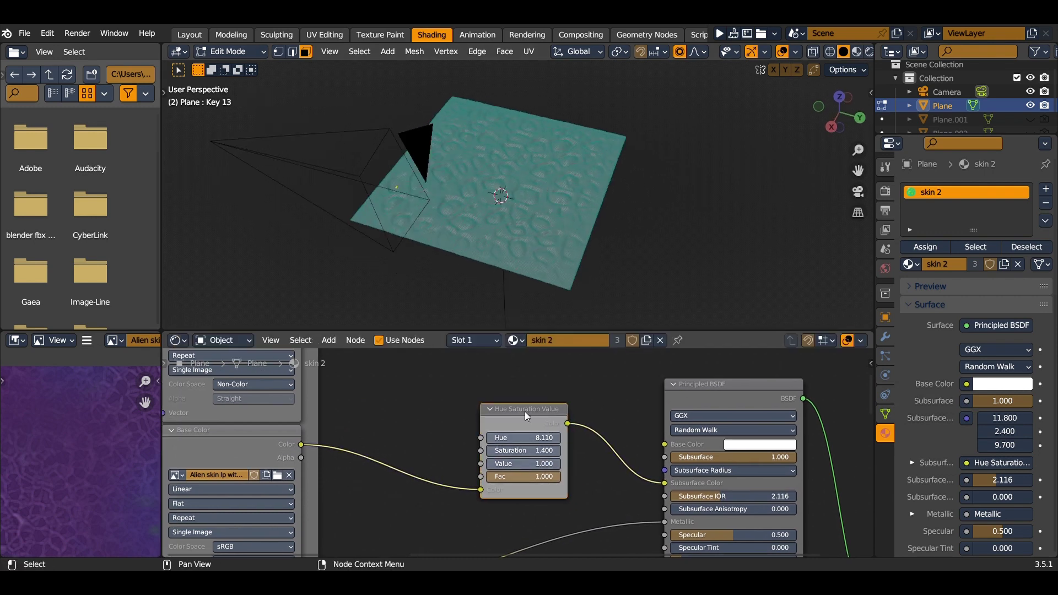
- Display the plane in rendered shading and return it to Object Mode
{"action": "scroll", "coordinate": [605, 471], "scroll_direction": "up", "scroll_amount": 2}
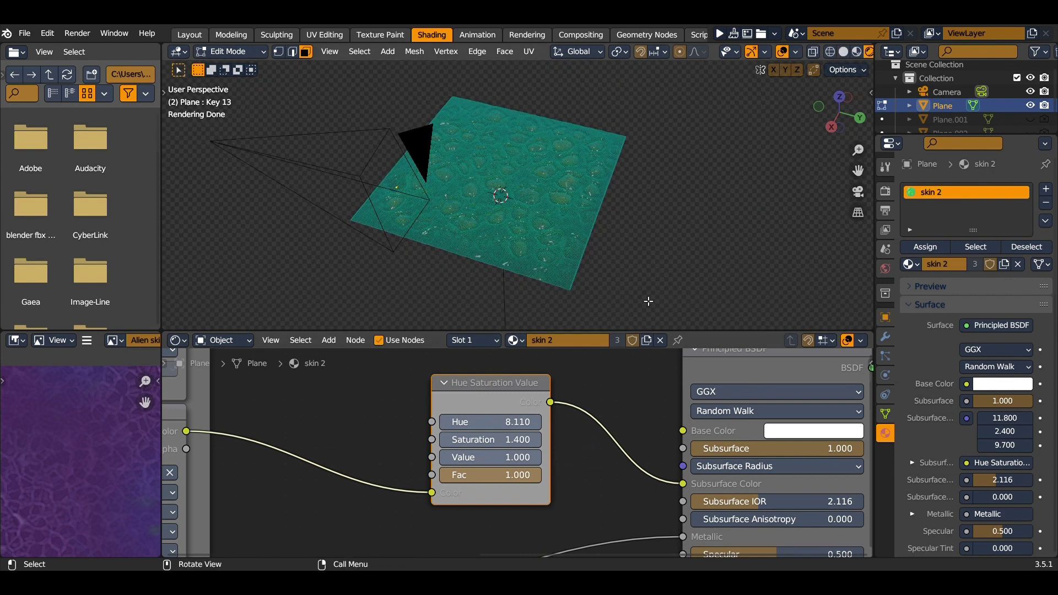
{"action": "key", "text": "Tab"}
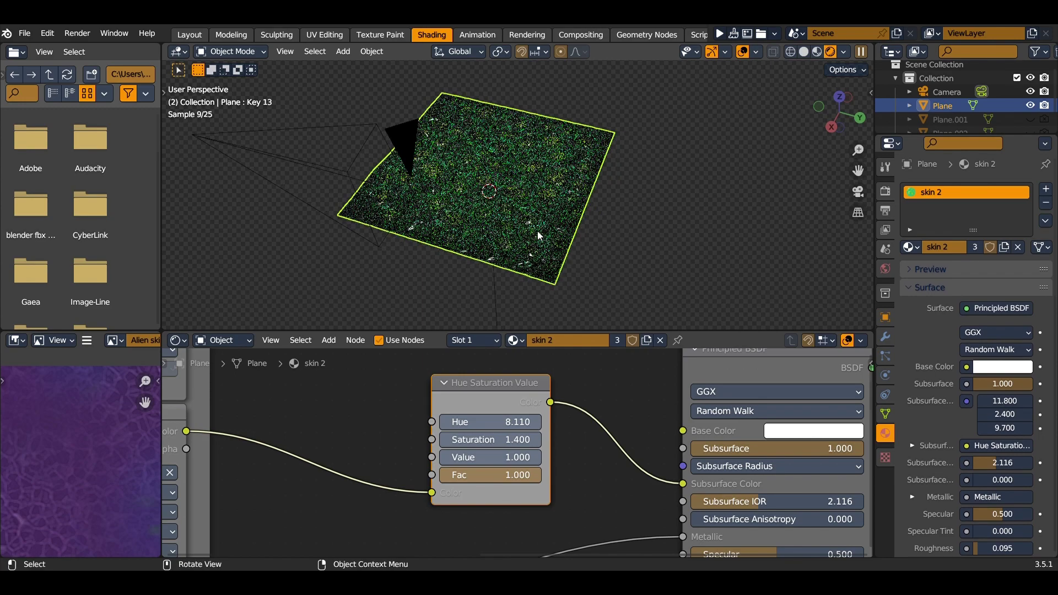
{"action": "scroll", "coordinate": [538, 230], "scroll_direction": "up", "scroll_amount": 3}
{"action": "middle_click_drag", "start_coordinate": [555, 230], "coordinate": [530, 168]}
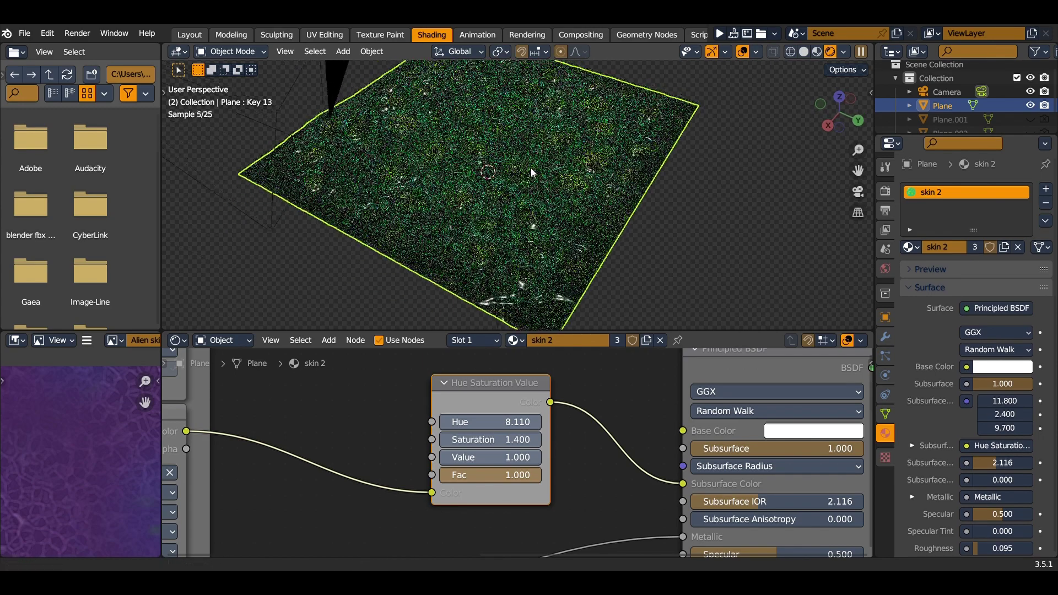
- Examine the Principled BSDF's subsurface settings, including its three Subsurface Radius values
{"action": "middle_click_drag", "start_coordinate": [616, 514], "coordinate": [581, 489]}
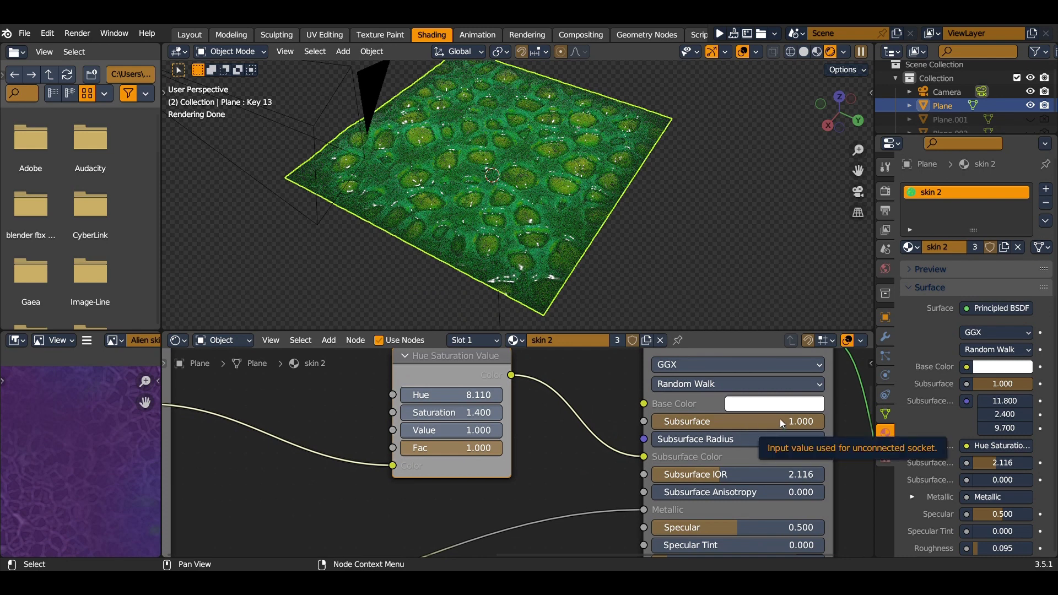
{"action": "mouse_move", "coordinate": [570, 496]}
{"action": "middle_mouse_down"}
{"action": "mouse_move", "coordinate": [760, 541]}
{"action": "mouse_move", "coordinate": [597, 506]}
{"action": "mouse_move", "coordinate": [621, 509]}
{"action": "mouse_move", "coordinate": [583, 492]}
{"action": "middle_mouse_up"}
{"action": "scroll", "coordinate": [683, 523], "scroll_direction": "down", "scroll_amount": 3}
{"action": "scroll", "coordinate": [583, 465], "scroll_direction": "up", "scroll_amount": 2}
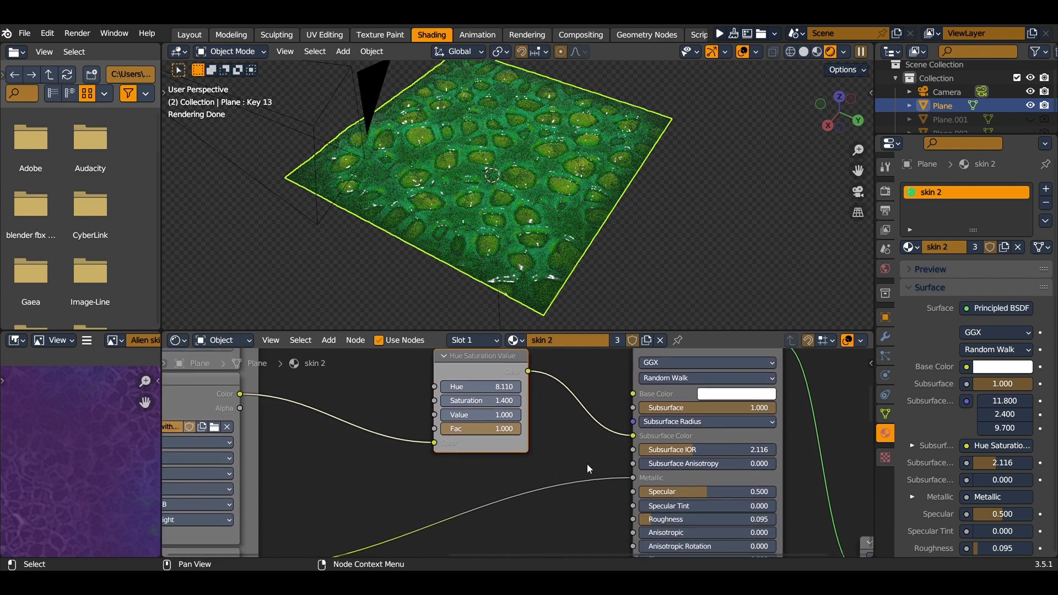
{"action": "middle_click_drag", "start_coordinate": [617, 458], "coordinate": [522, 443]}
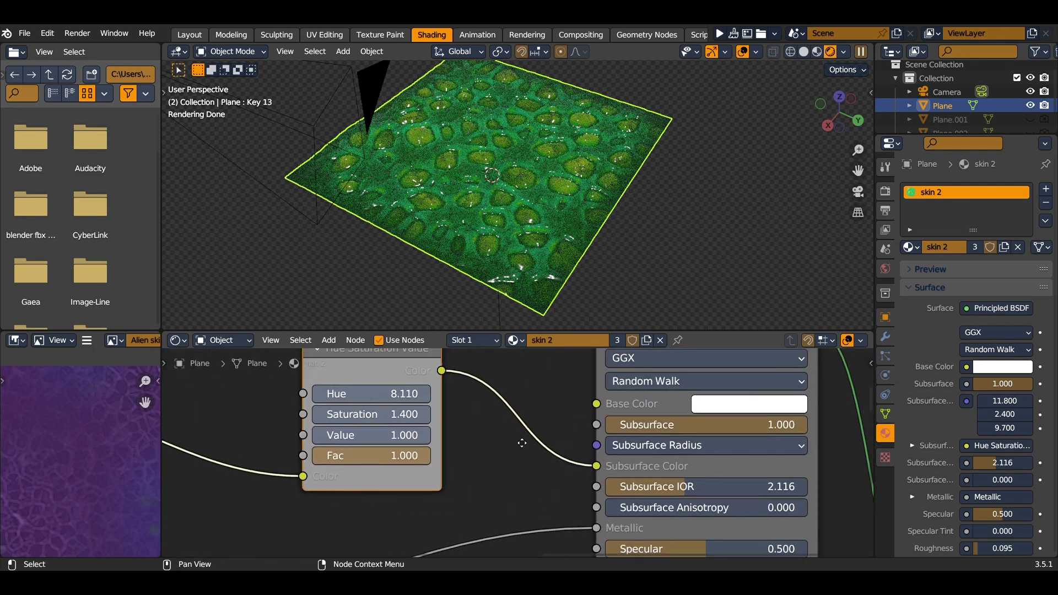
{"action": "right_click", "coordinate": [662, 451]}
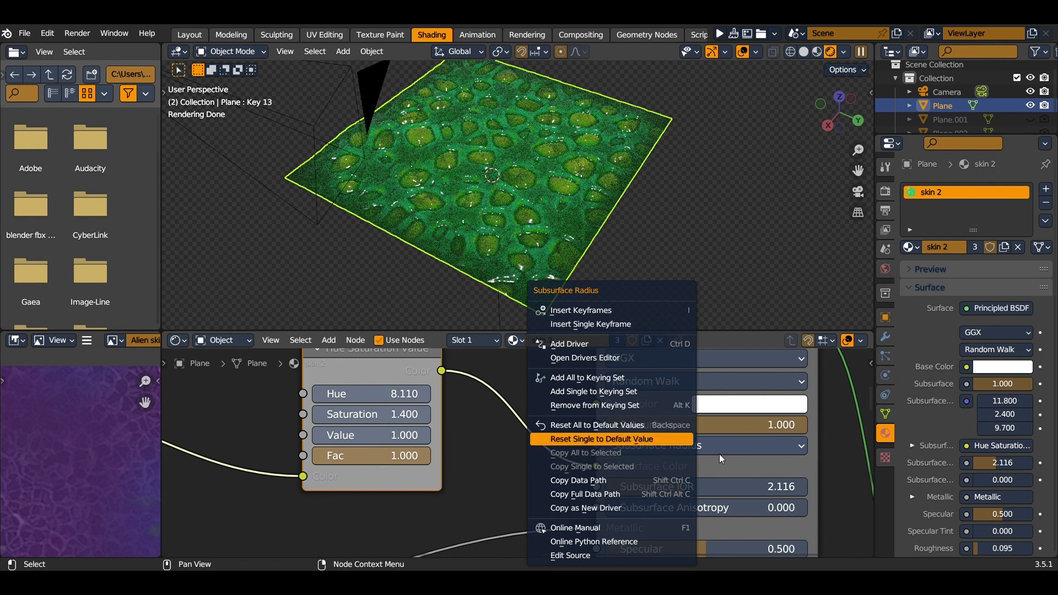
{"action": "left_click", "coordinate": [484, 484]}
{"action": "left_click", "coordinate": [660, 449]}
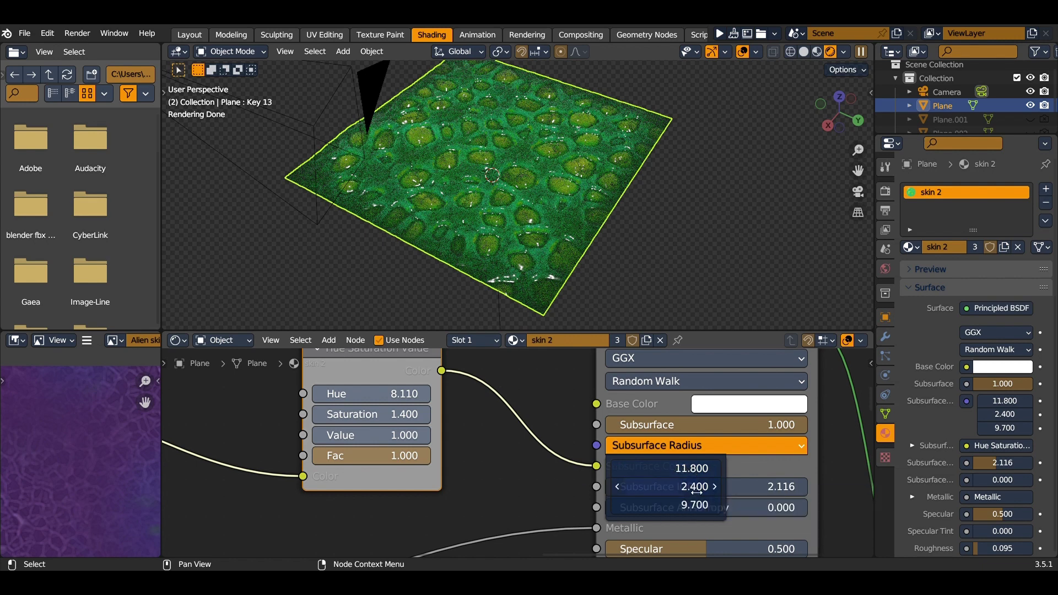
{"action": "middle_click_drag", "start_coordinate": [563, 440], "coordinate": [660, 456]}
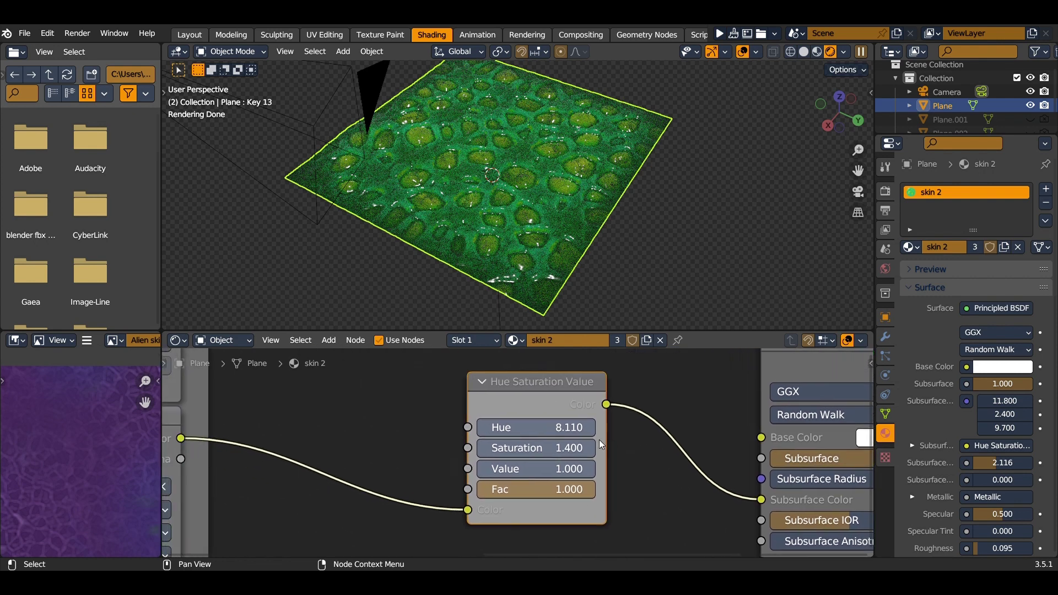
- Raise the Hue of the Hue Saturation Value node in increments to 8.810
{"action": "left_click", "coordinate": [588, 428]}
{"action": "left_click", "coordinate": [589, 429]}
{"action": "left_click", "coordinate": [589, 428]}
{"action": "left_click", "coordinate": [589, 428]}
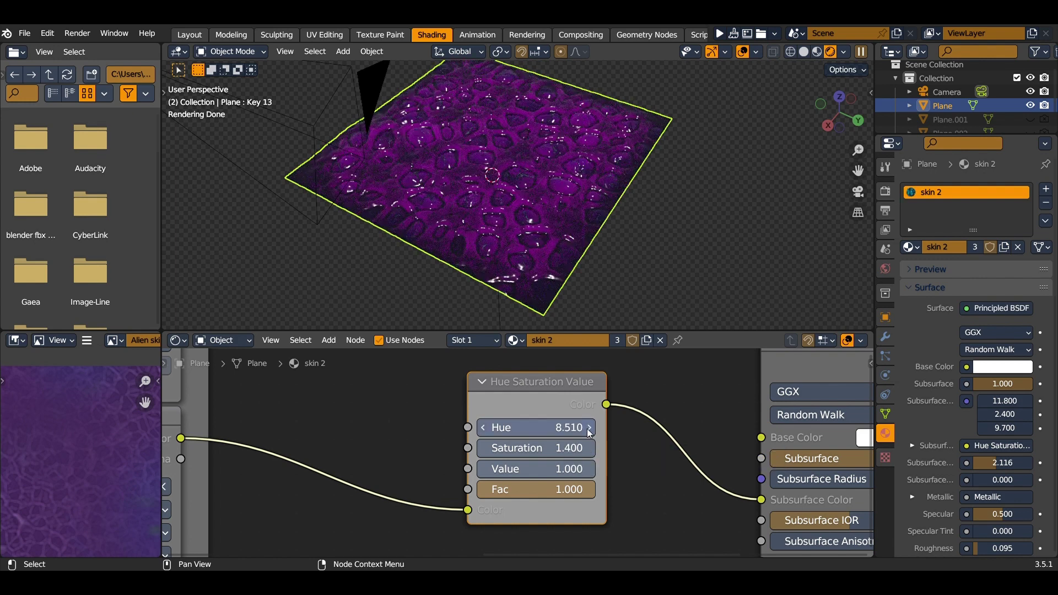
{"action": "left_click", "coordinate": [589, 428]}
{"action": "left_click", "coordinate": [588, 428]}
{"action": "left_click", "coordinate": [589, 429]}
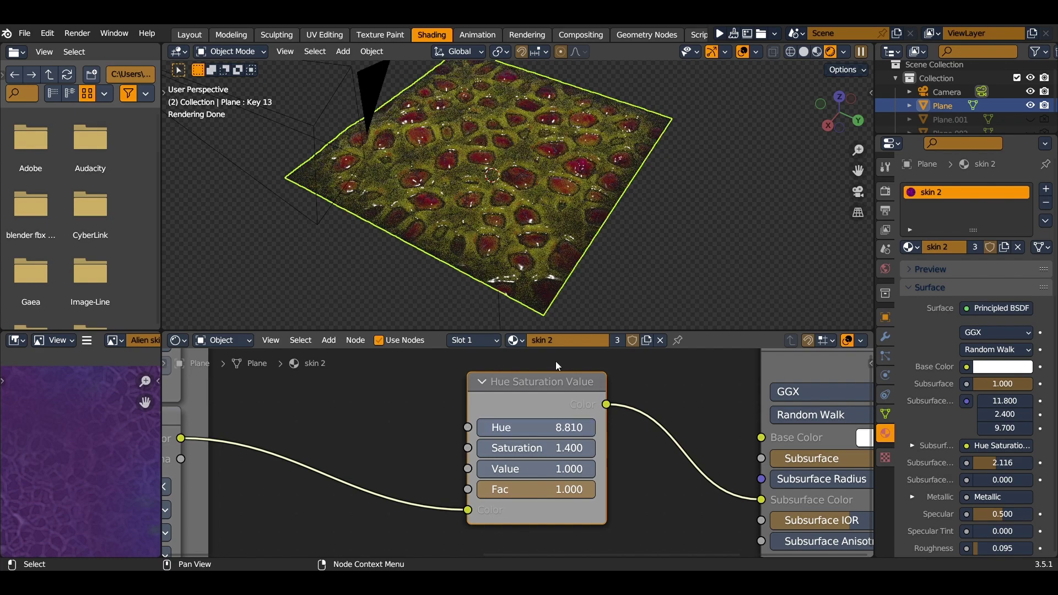